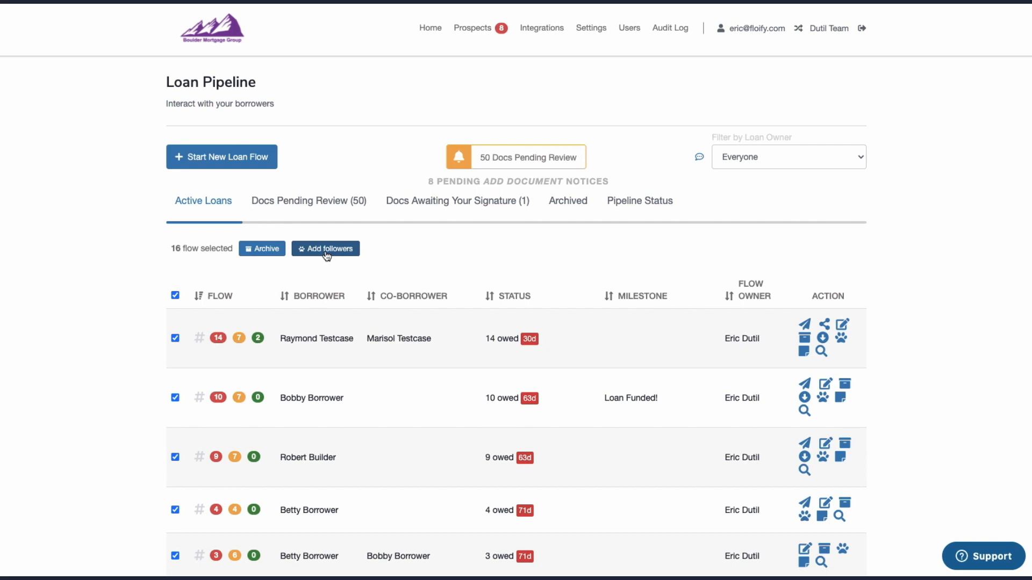
pyautogui.click(325, 252)
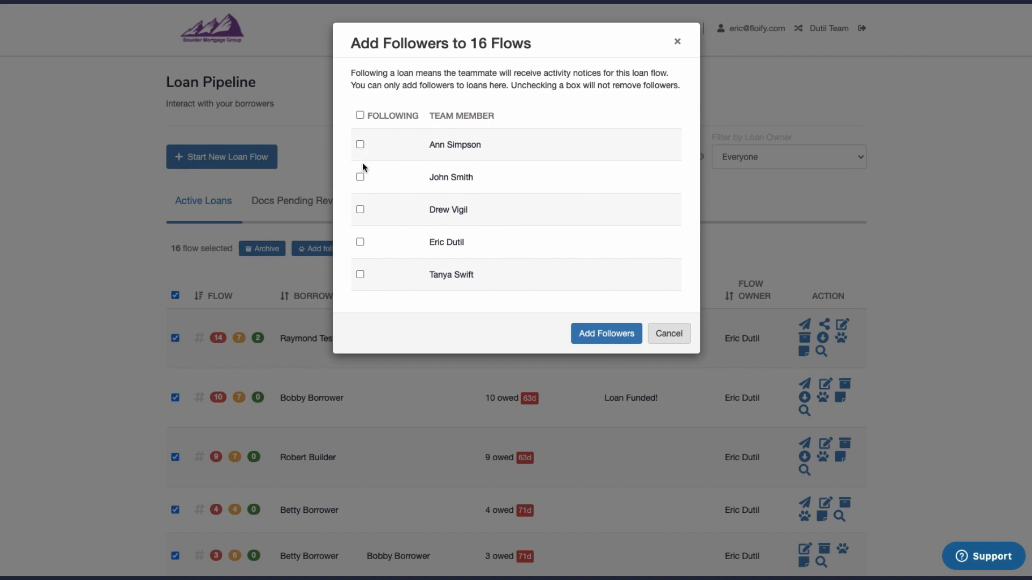
pyautogui.click(360, 178)
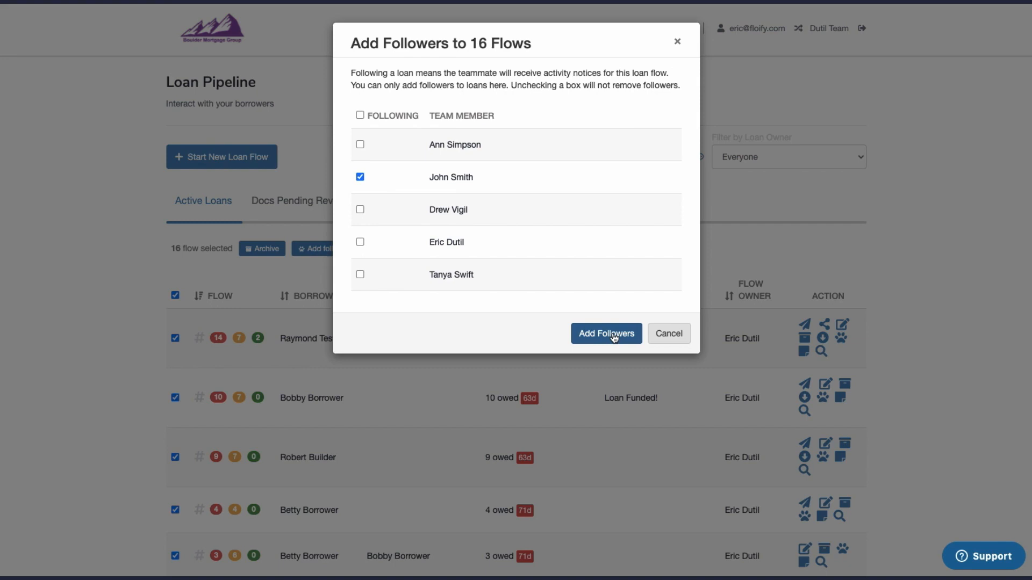
pyautogui.click(667, 334)
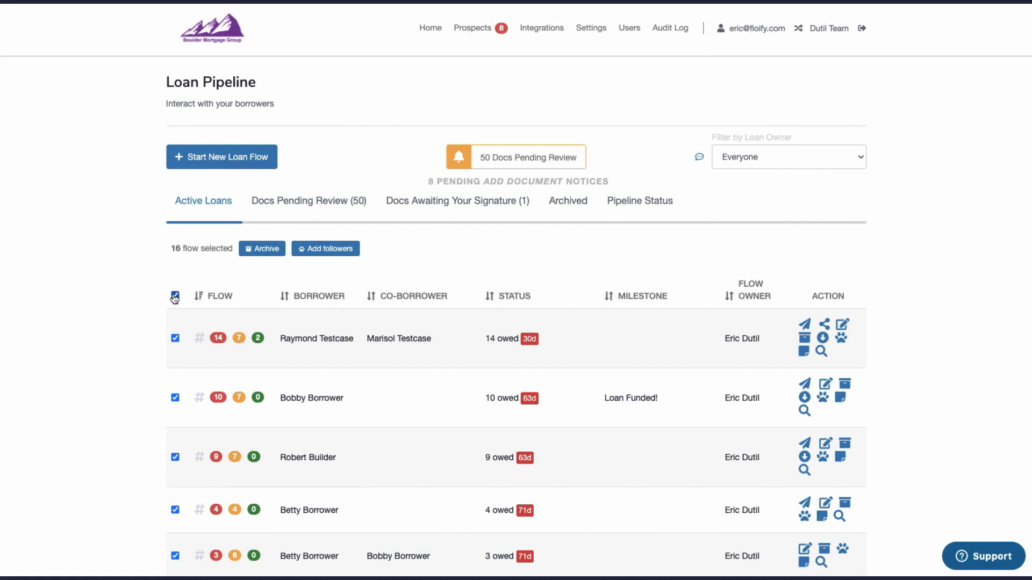
# Clear the bulk selection of all loan flows in the active loans list
pyautogui.scroll(-2, 308, 391)
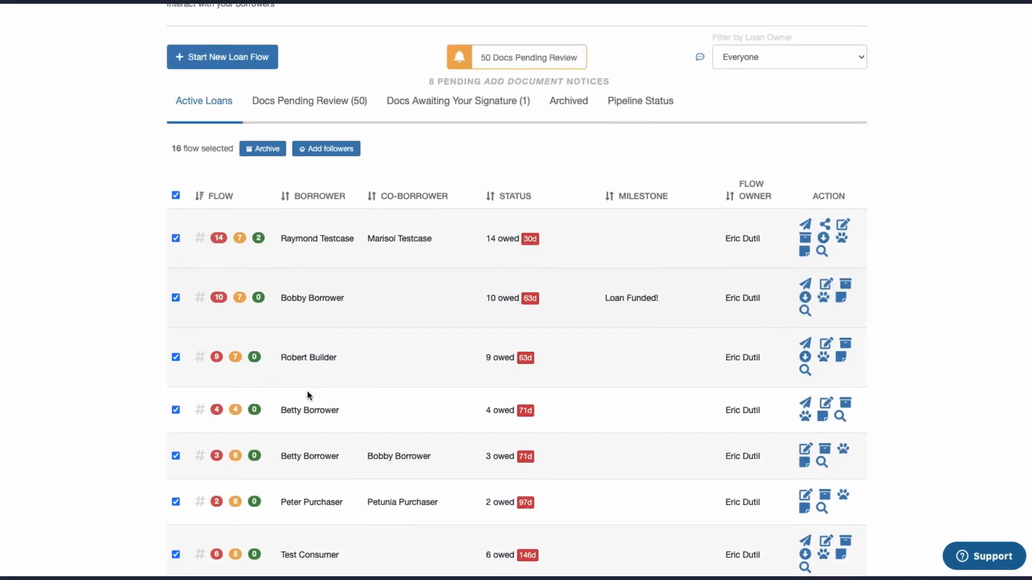
pyautogui.scroll(1, 311, 395)
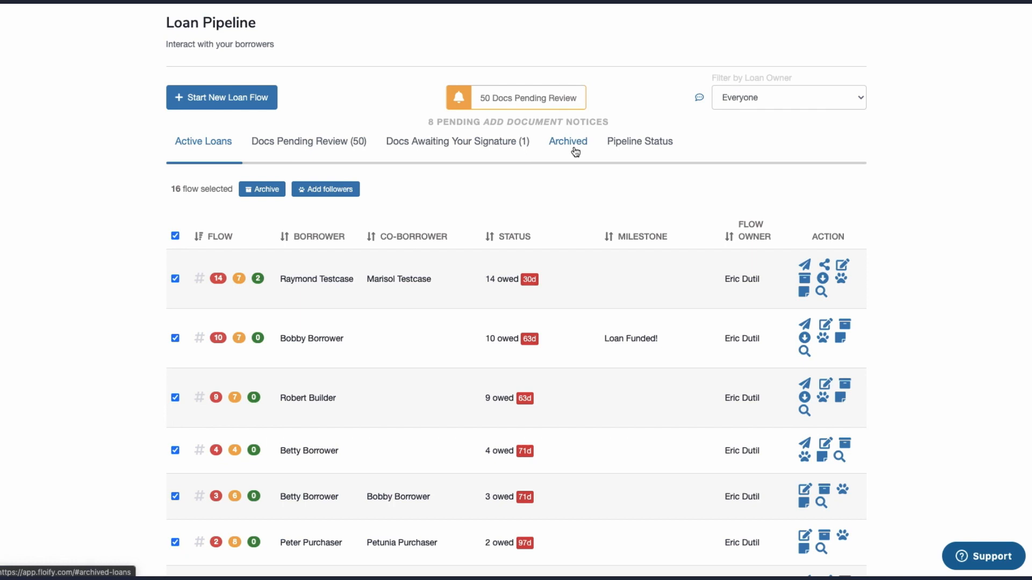
pyautogui.click(175, 235)
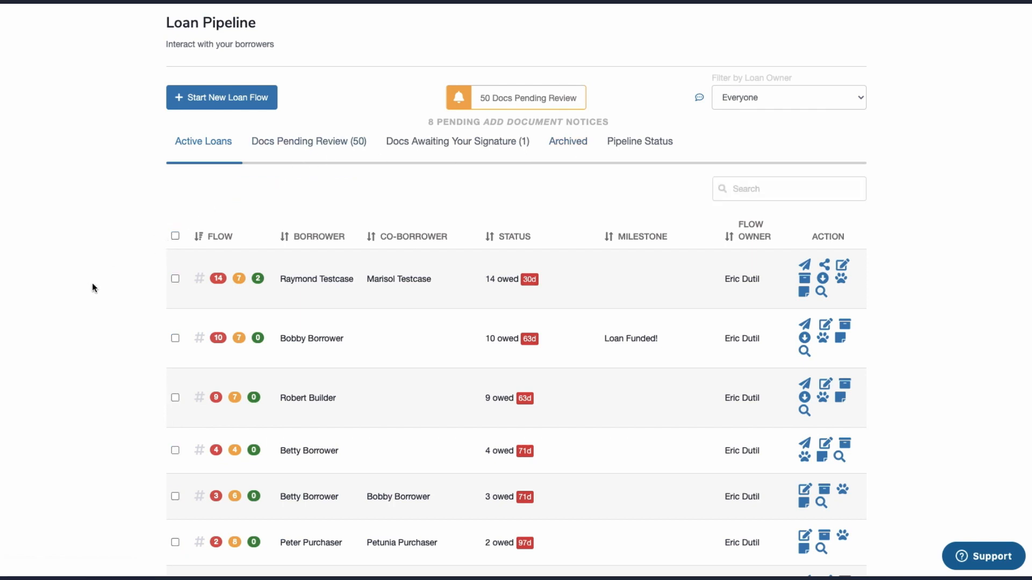
# Open the documents pending review for the first loan flow in the active pipeline
pyautogui.scroll(2, 91, 283)
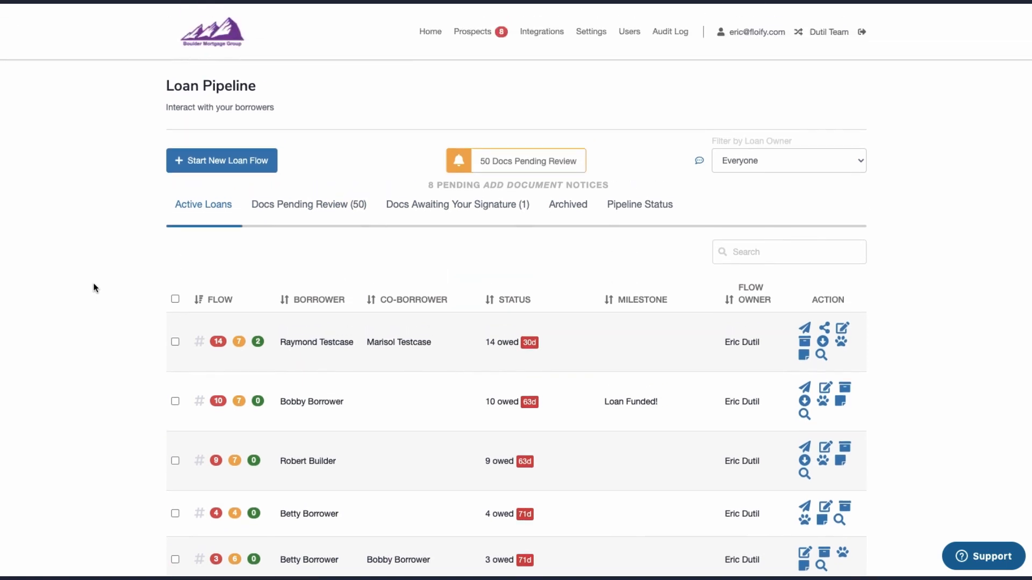
pyautogui.scroll(-3, 93, 285)
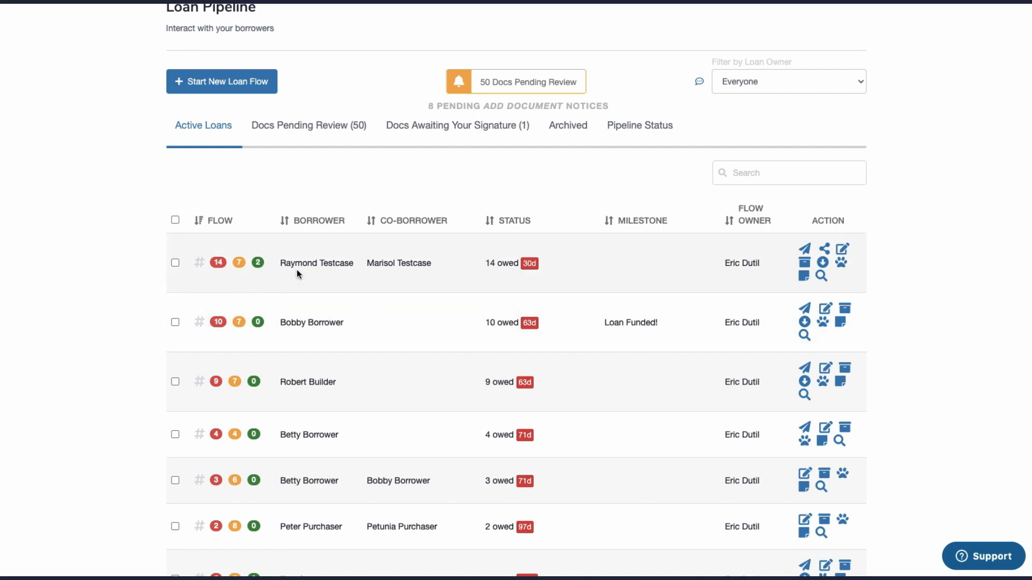
pyautogui.click(239, 266)
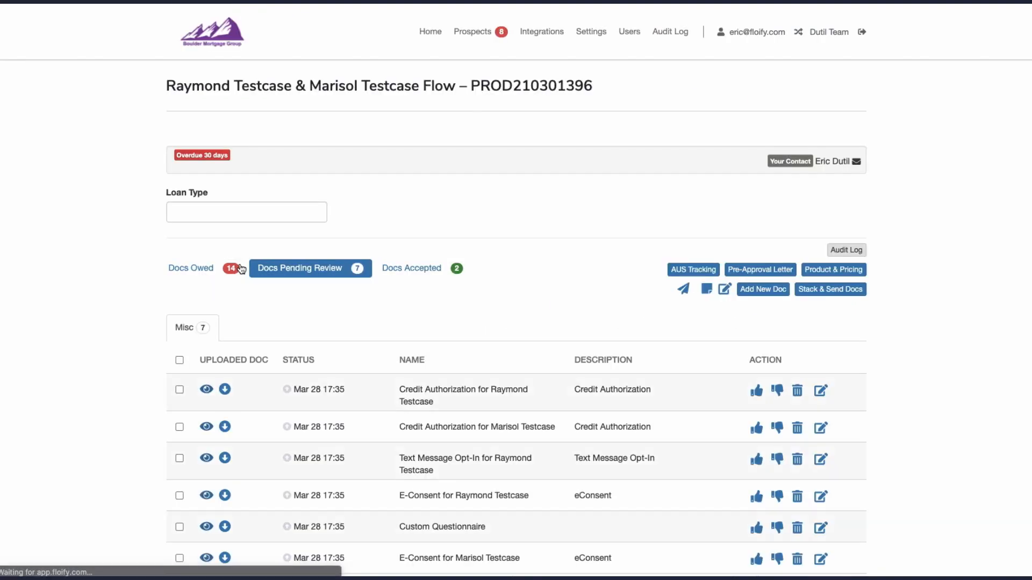
pyautogui.scroll(-2, 340, 354)
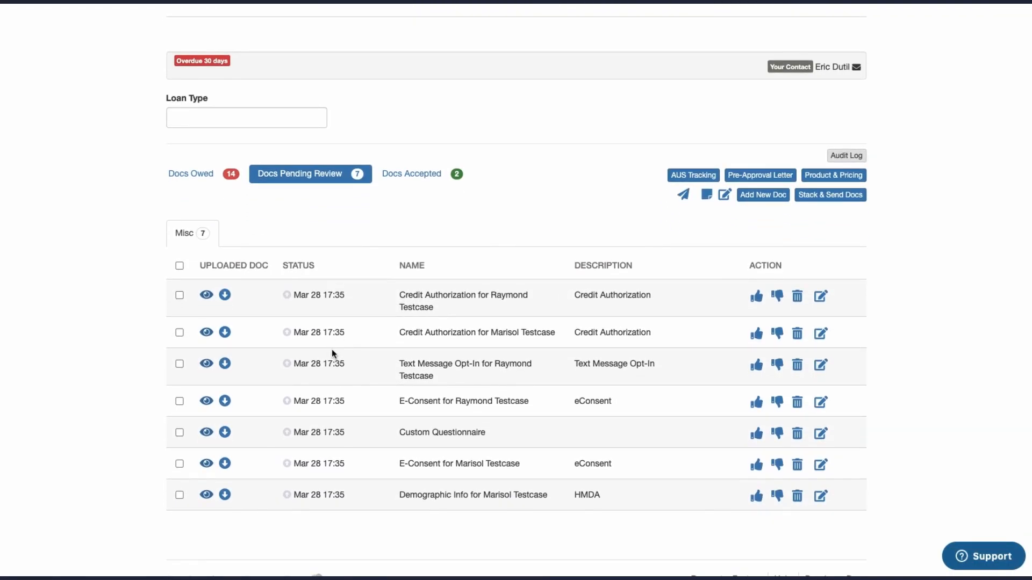
# Select all seven documents pending review in this loan flow and accept them in bulk
pyautogui.click(180, 266)
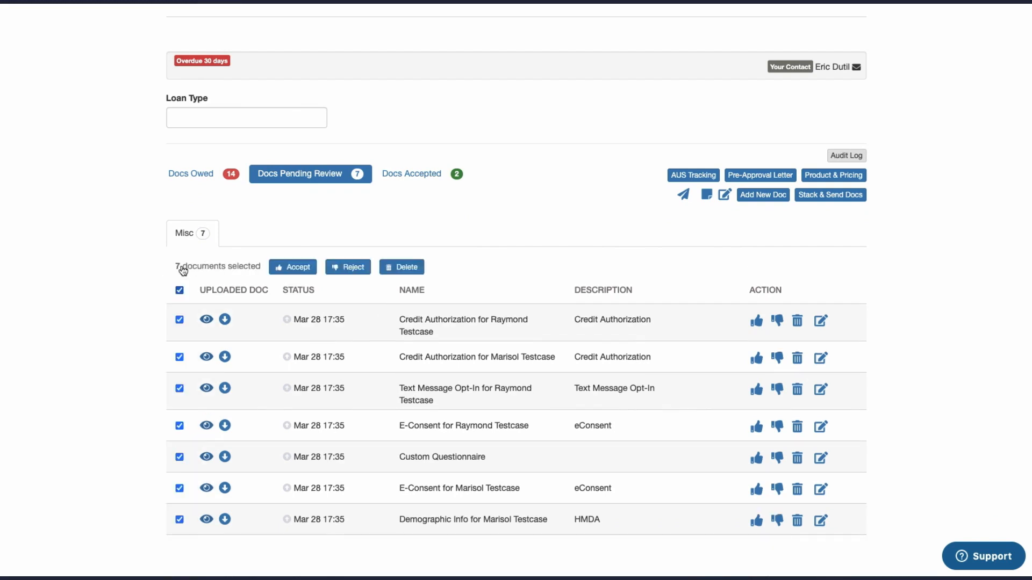
pyautogui.click(180, 291)
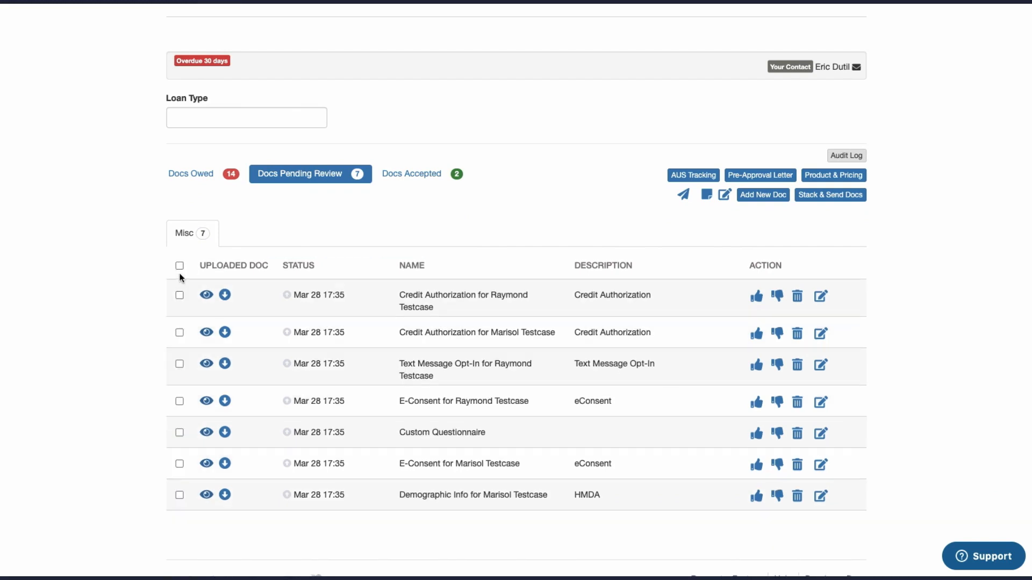
pyautogui.click(179, 266)
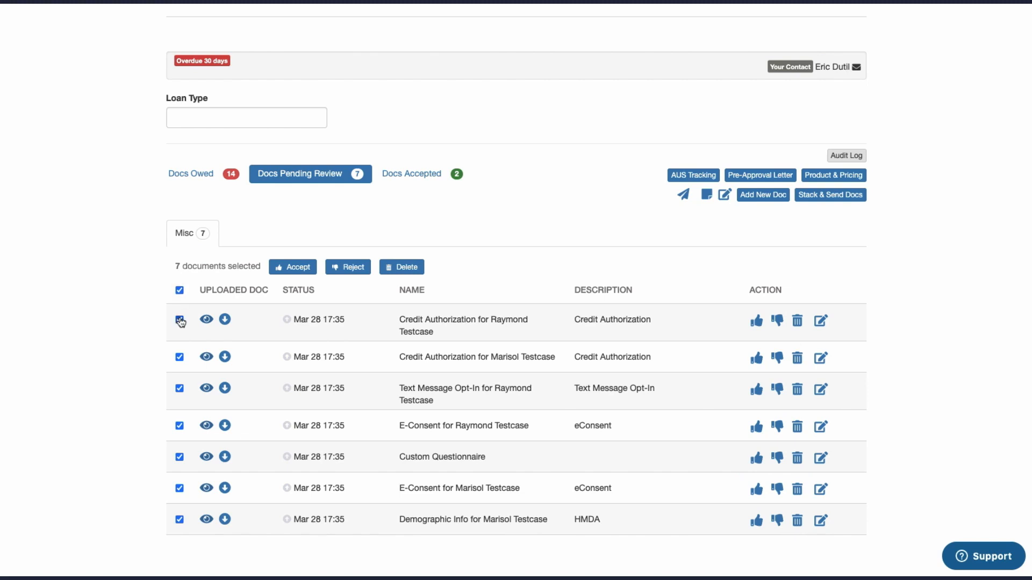
pyautogui.scroll(-2, 253, 355)
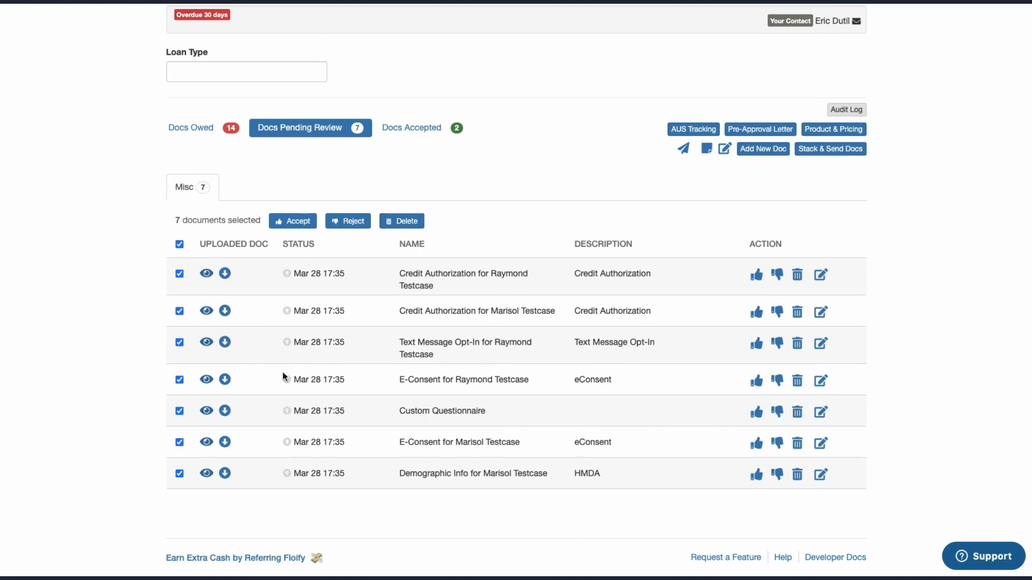
pyautogui.click(290, 222)
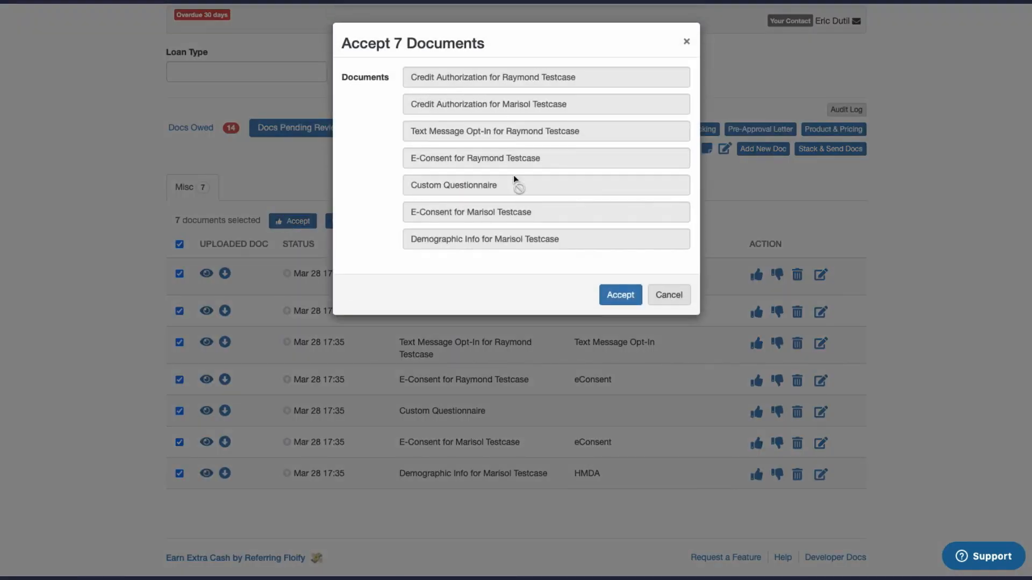
pyautogui.click(621, 295)
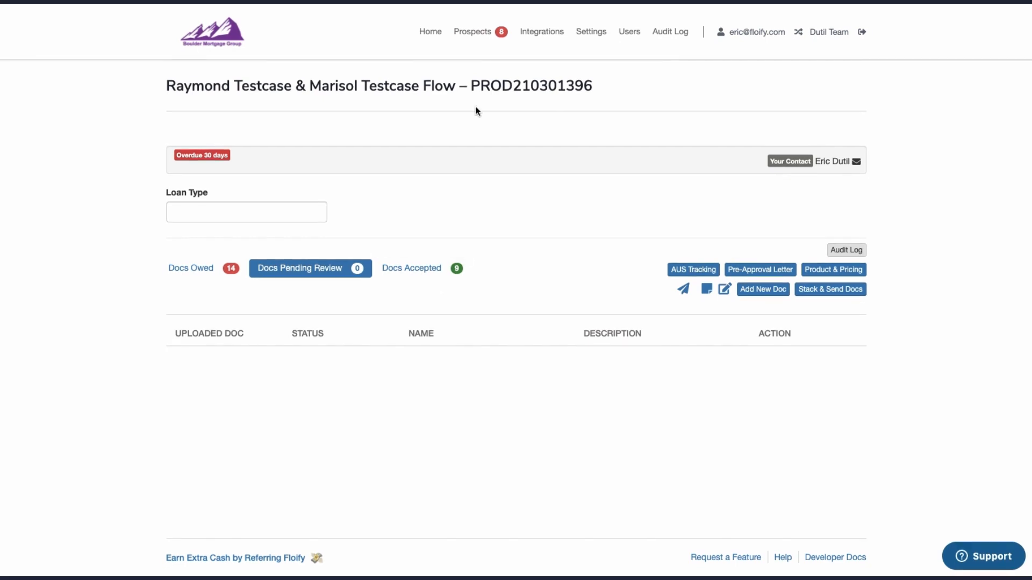
# Go to the prospects list, select all eight prospects and mark them as read
pyautogui.click(473, 34)
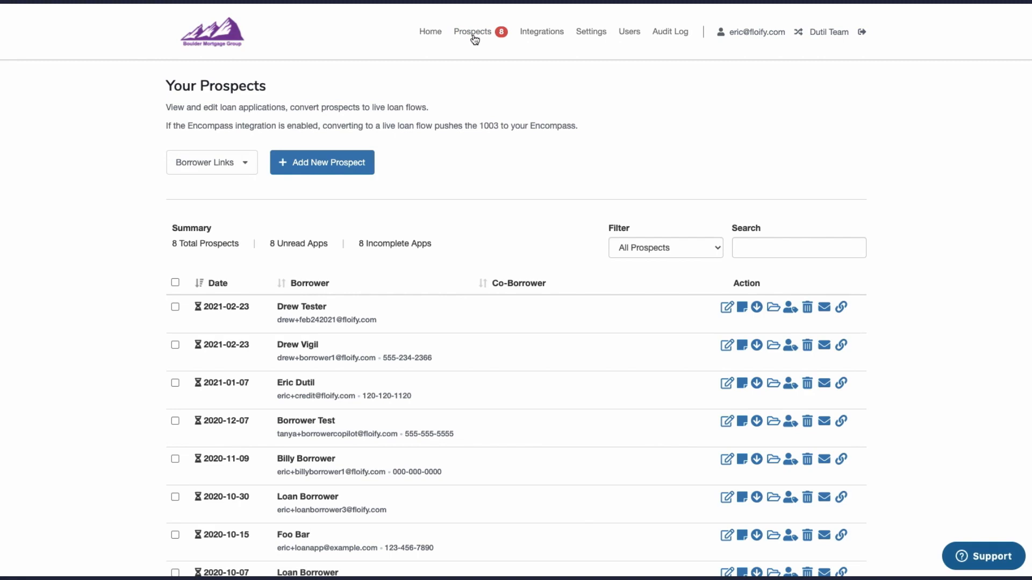
pyautogui.click(175, 285)
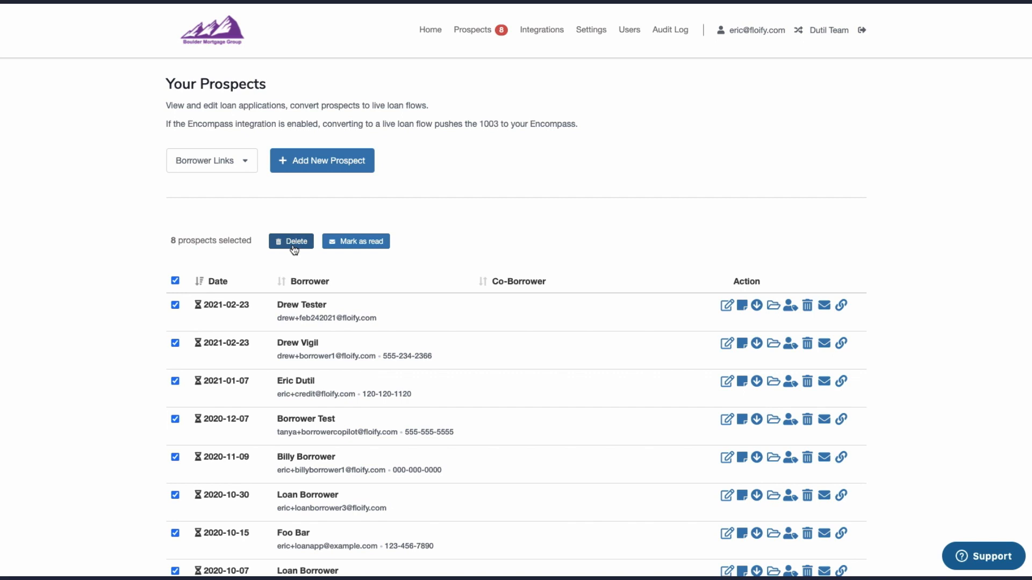
pyautogui.click(364, 244)
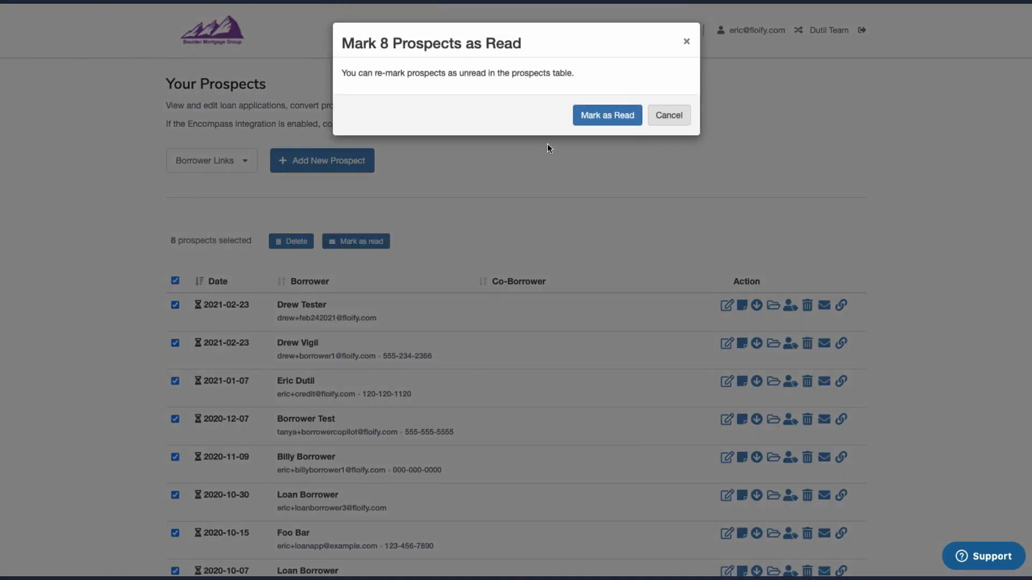
pyautogui.click(592, 119)
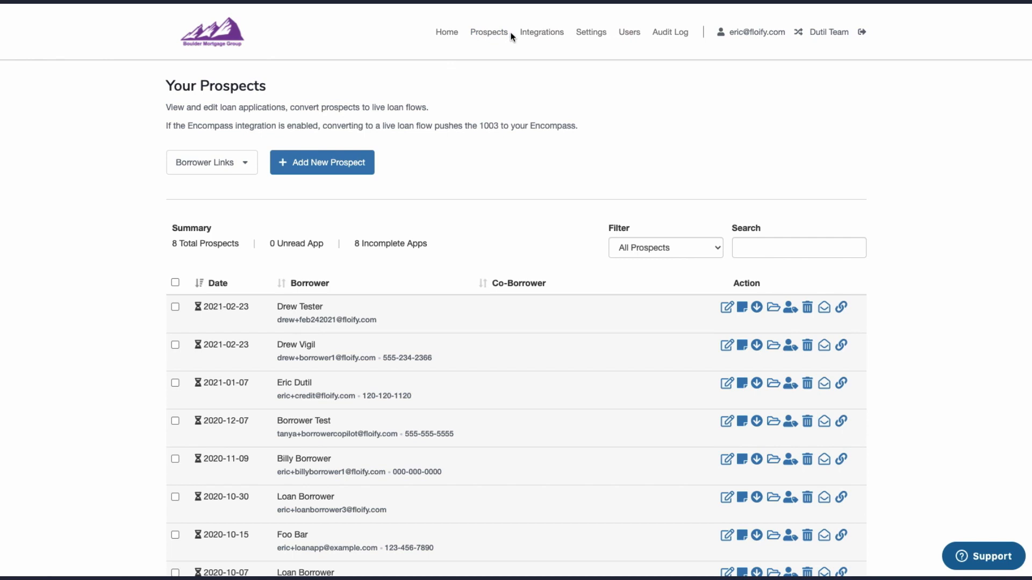
pyautogui.scroll(-3, 465, 396)
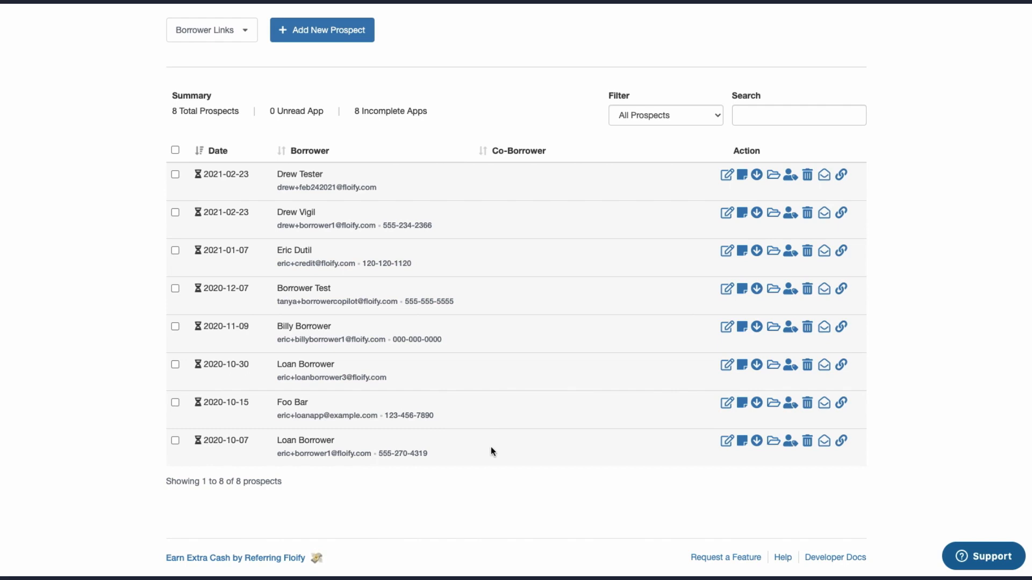
pyautogui.click(175, 151)
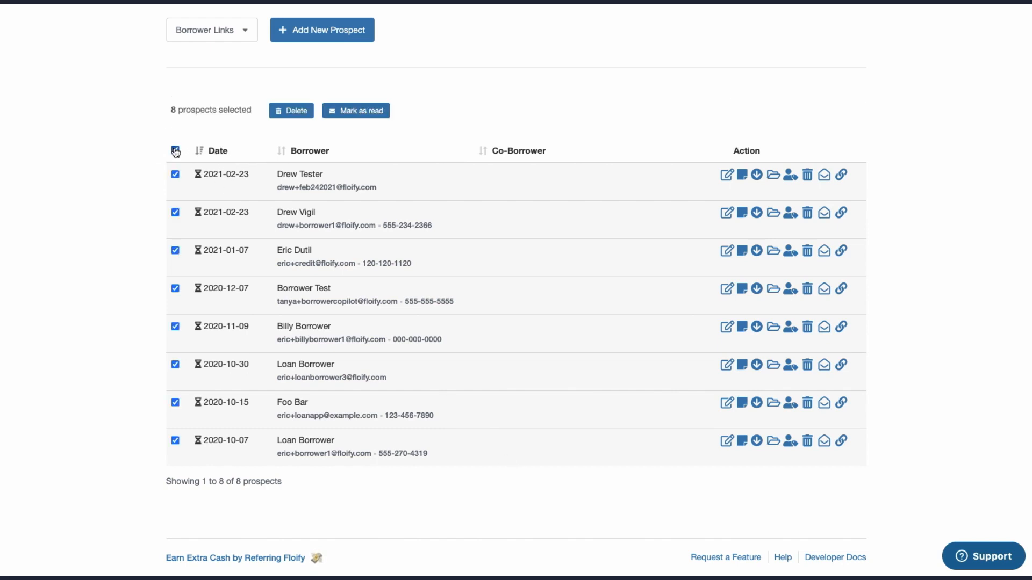
pyautogui.click(175, 151)
pyautogui.scroll(3, 282, 323)
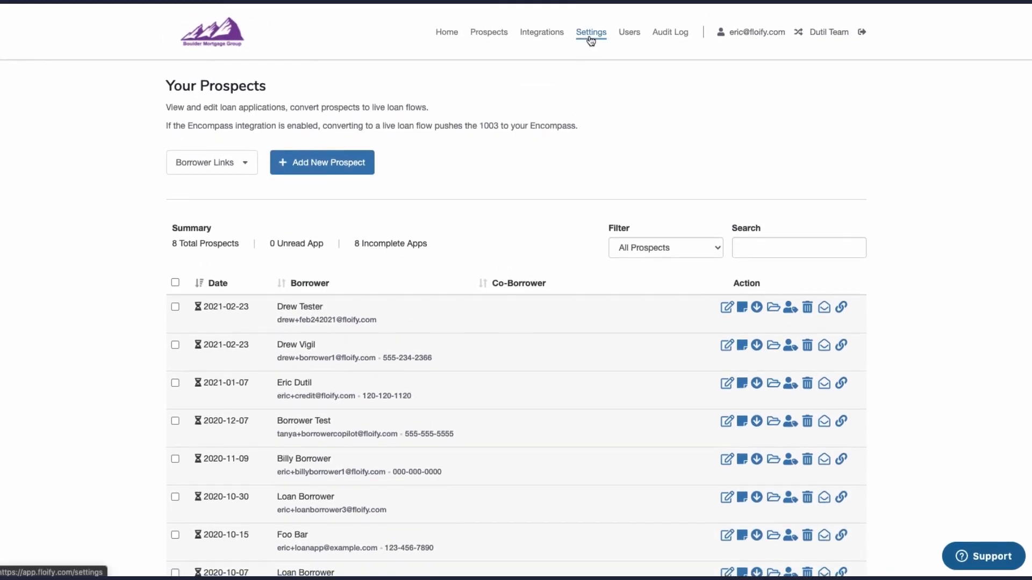
# Go to the team settings and bring up the list of active template documents
pyautogui.click(590, 41)
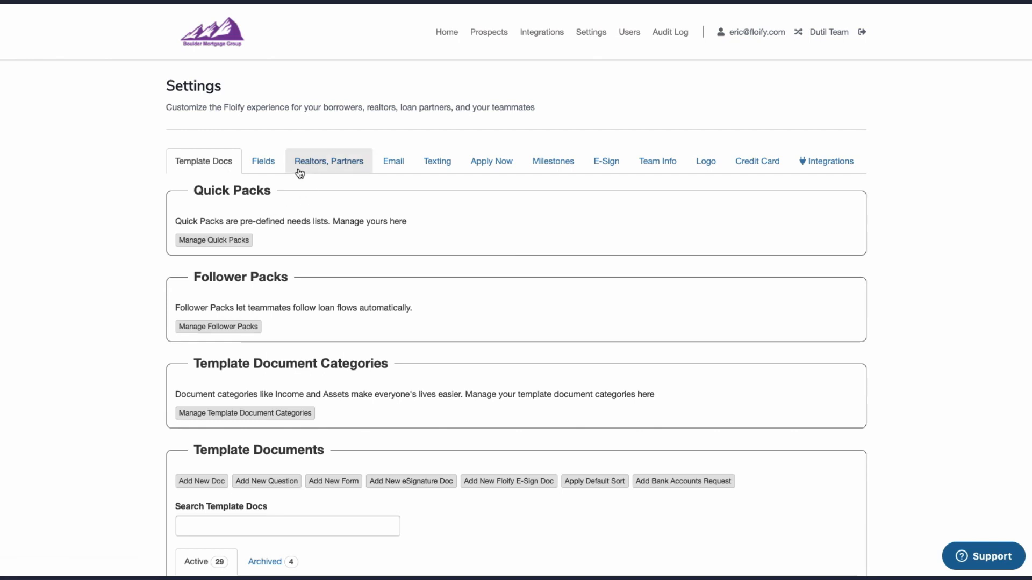
pyautogui.scroll(-7, 312, 366)
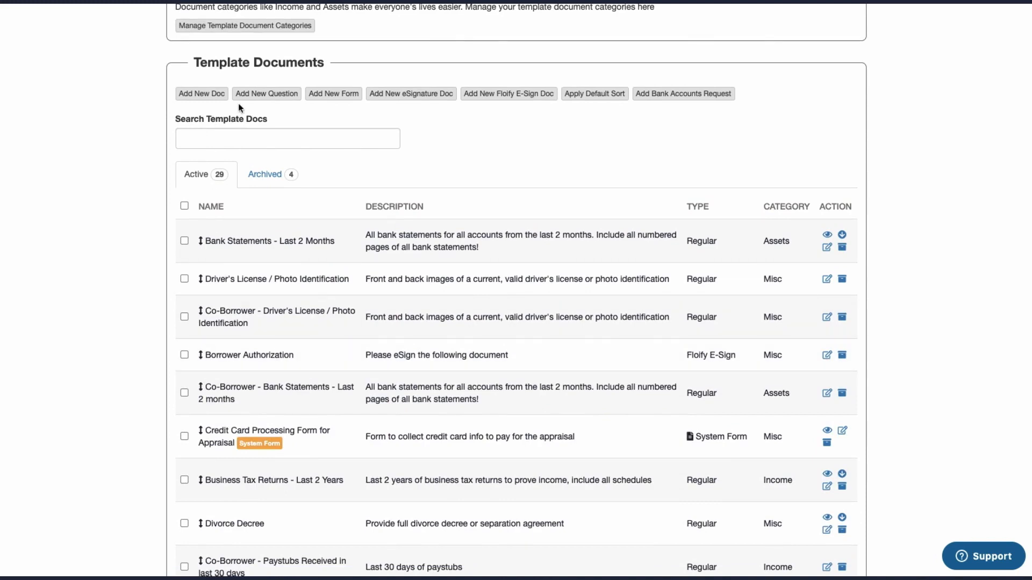
pyautogui.scroll(-1, 294, 425)
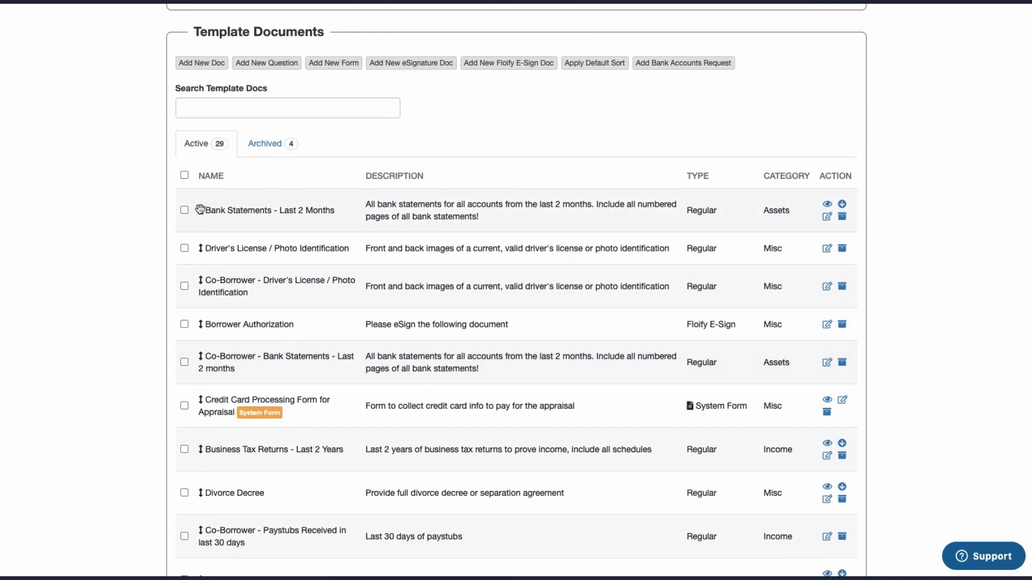
pyautogui.click(184, 177)
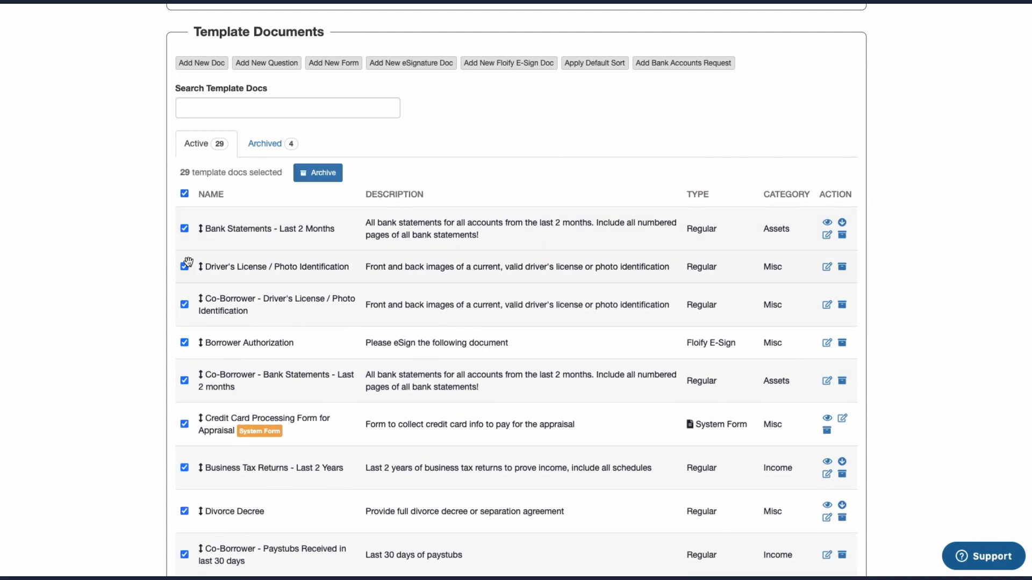
pyautogui.click(184, 195)
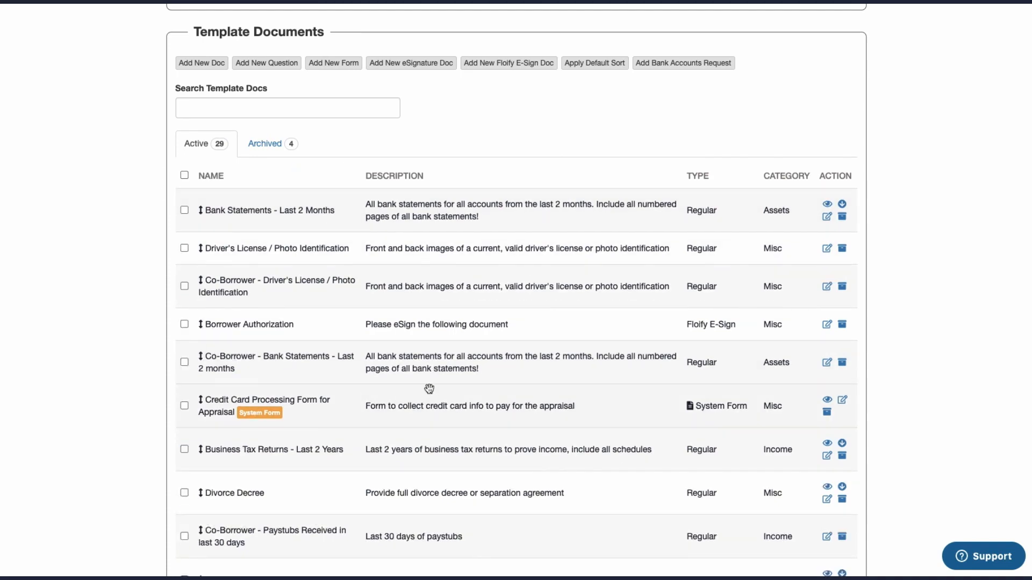
pyautogui.scroll(-3, 518, 365)
pyautogui.scroll(2, 519, 365)
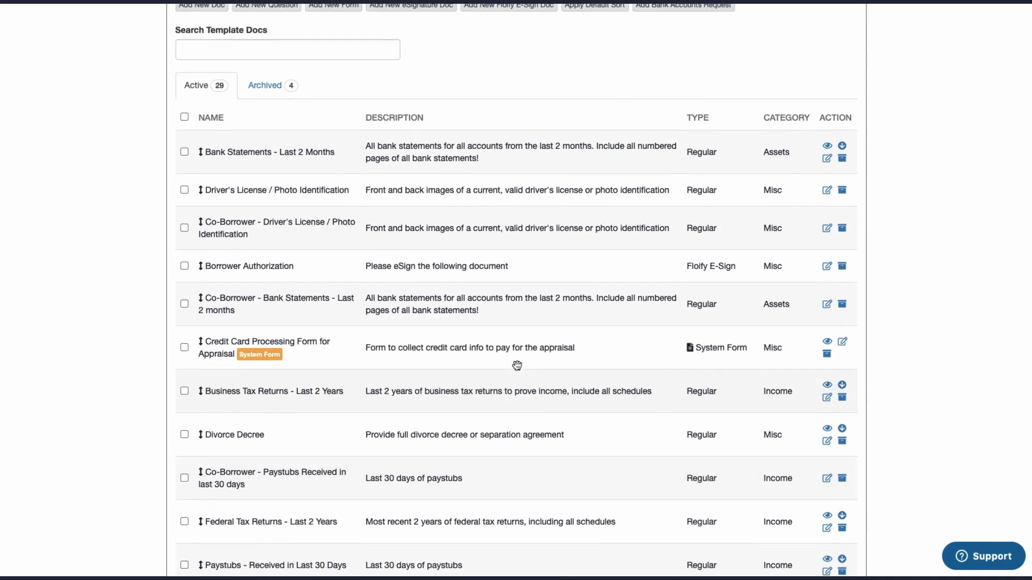
pyautogui.scroll(-1, 519, 365)
pyautogui.scroll(2, 518, 365)
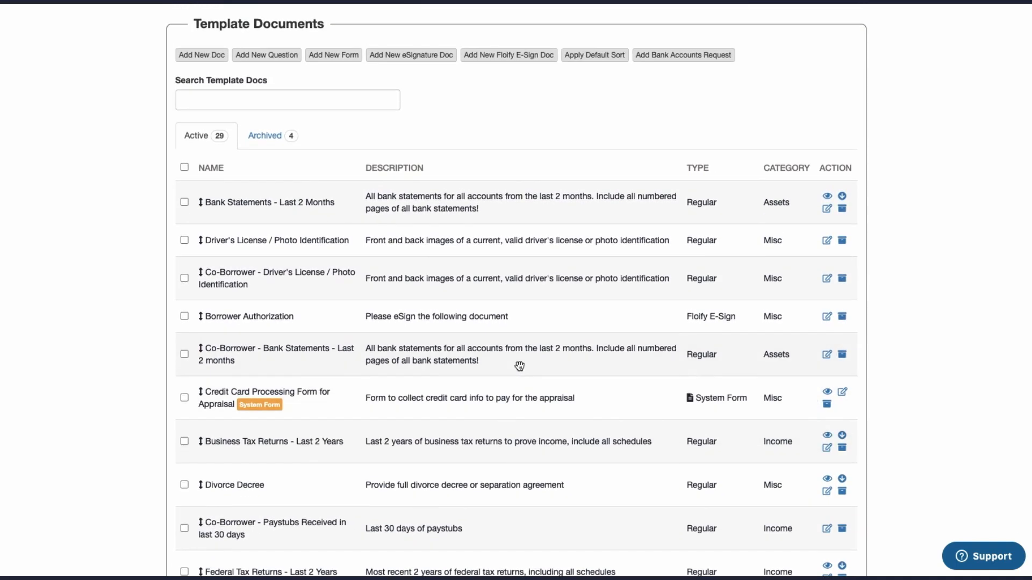
pyautogui.scroll(-1, 500, 358)
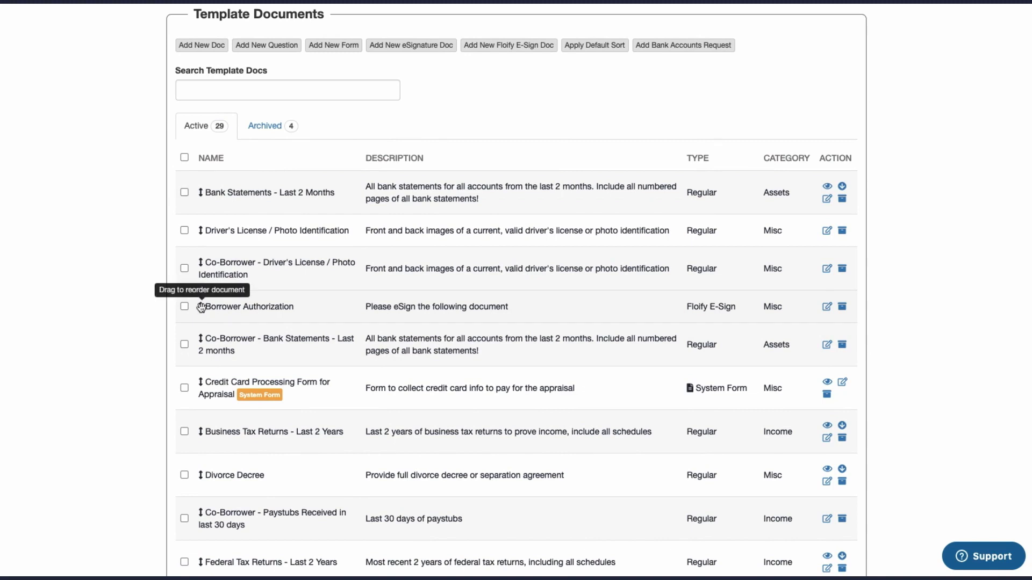
# Select the templates Co-Borrower - Driver's License / Photo Identification, Credit Card Processing Form for Appraisal, and Business Tax Returns - Last 2 Years
pyautogui.click(185, 274)
pyautogui.scroll(-2, 182, 371)
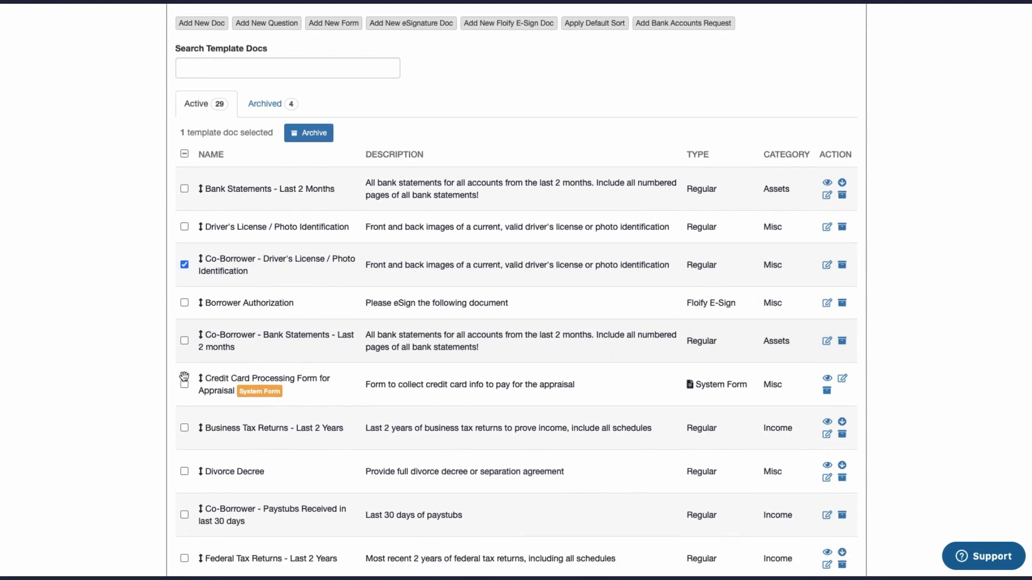
pyautogui.click(184, 368)
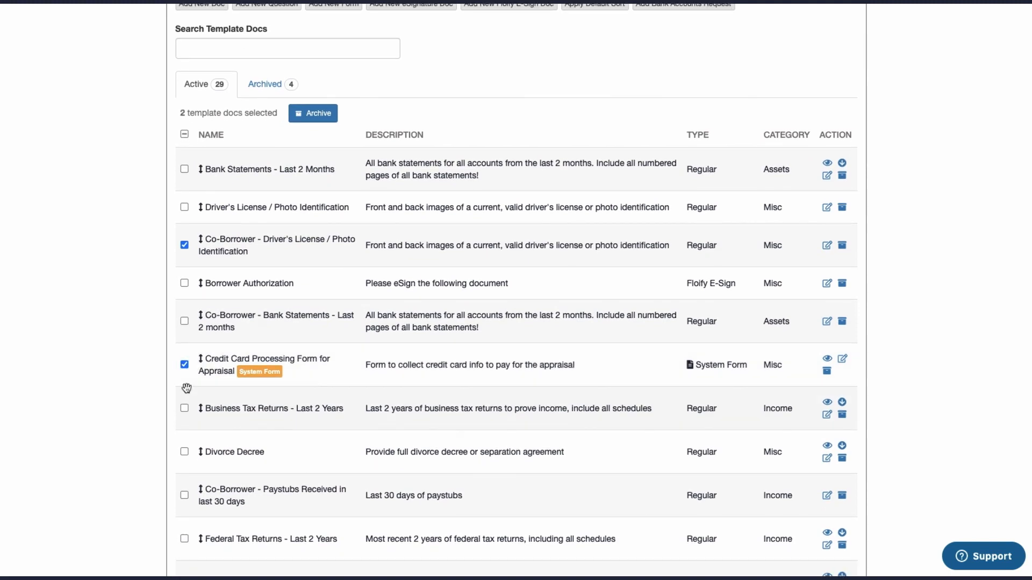
pyautogui.click(184, 410)
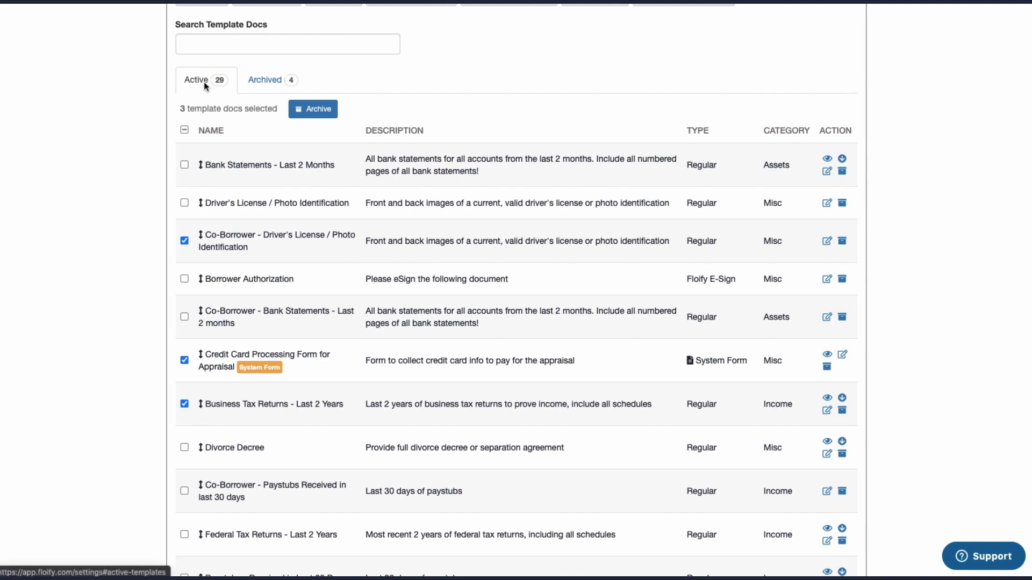
pyautogui.scroll(1, 270, 88)
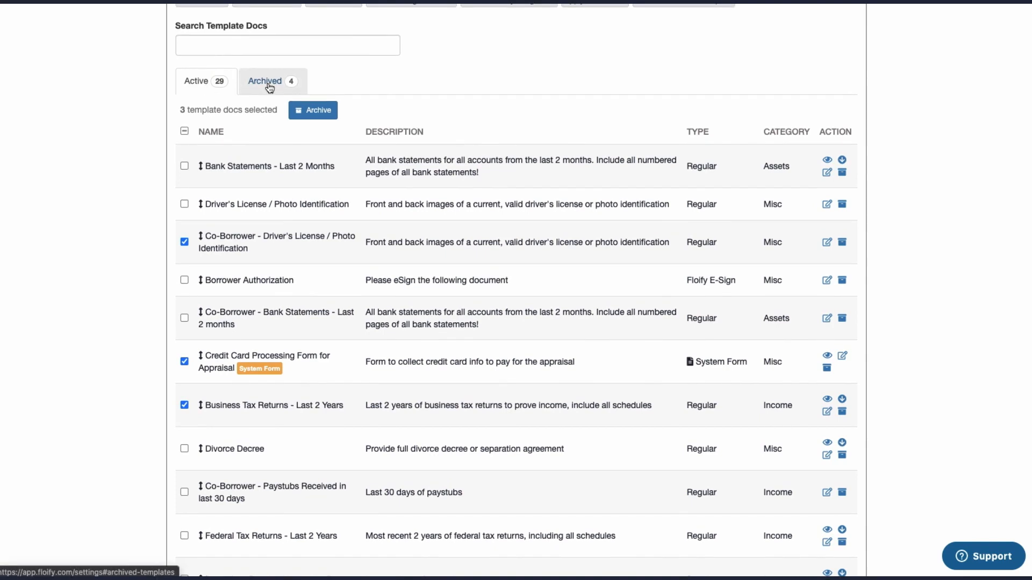
# Bring up the archived template documents and select all four of them
pyautogui.scroll(3, 341, 312)
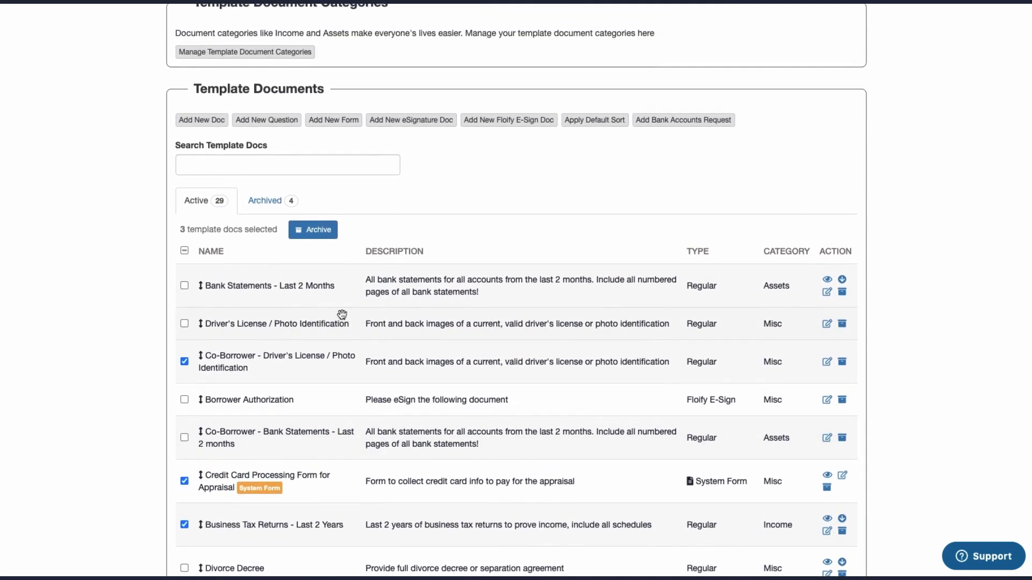
pyautogui.scroll(2, 341, 314)
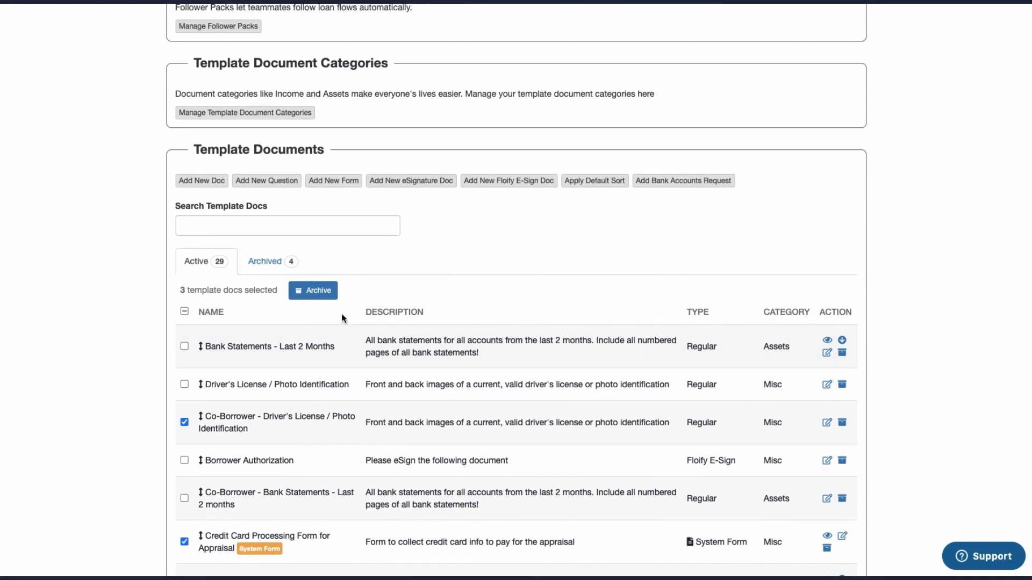
pyautogui.click(267, 263)
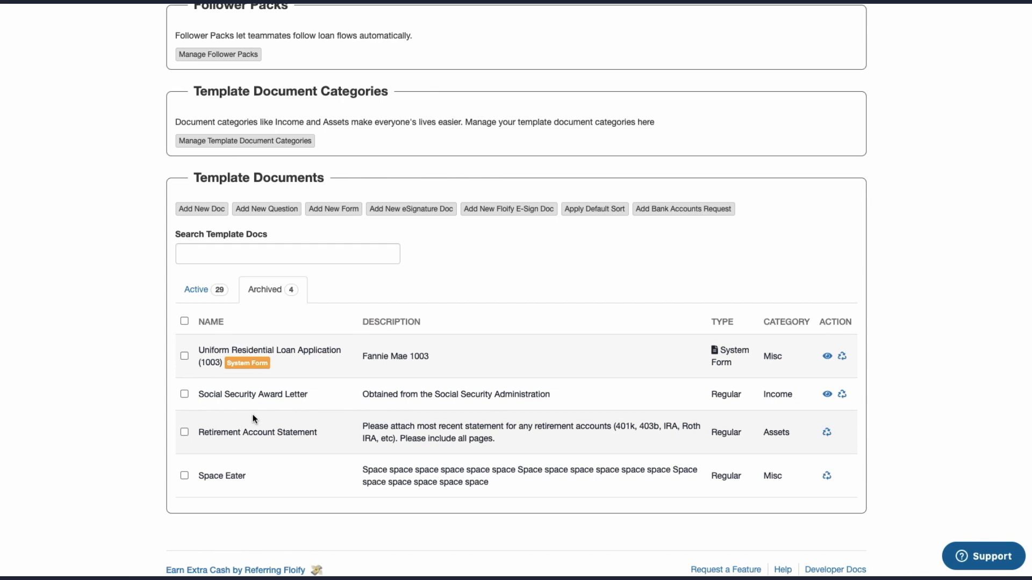
pyautogui.click(184, 322)
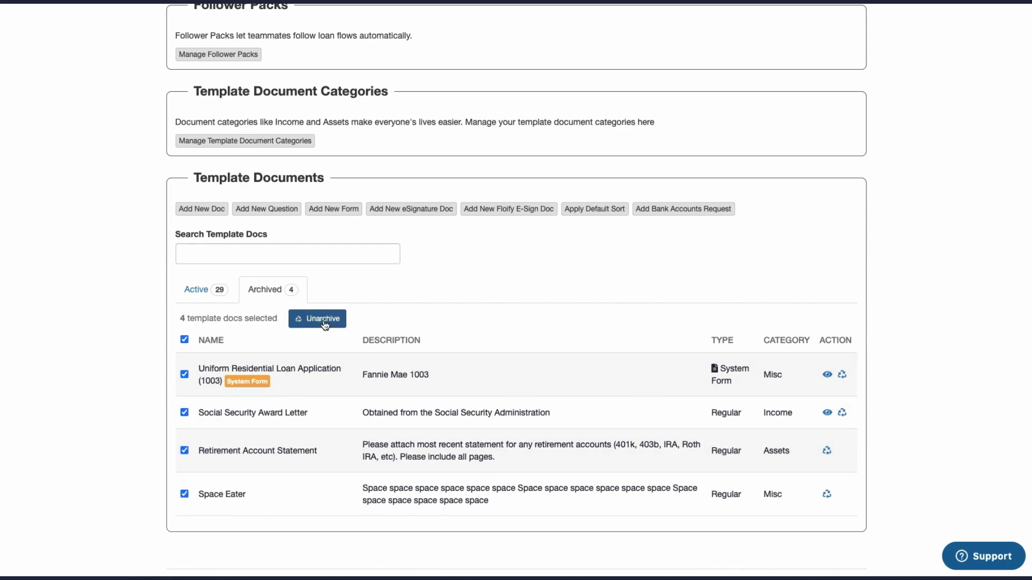
# Go to the realtors and partners settings and select all ten realtors in the list
pyautogui.scroll(5, 458, 378)
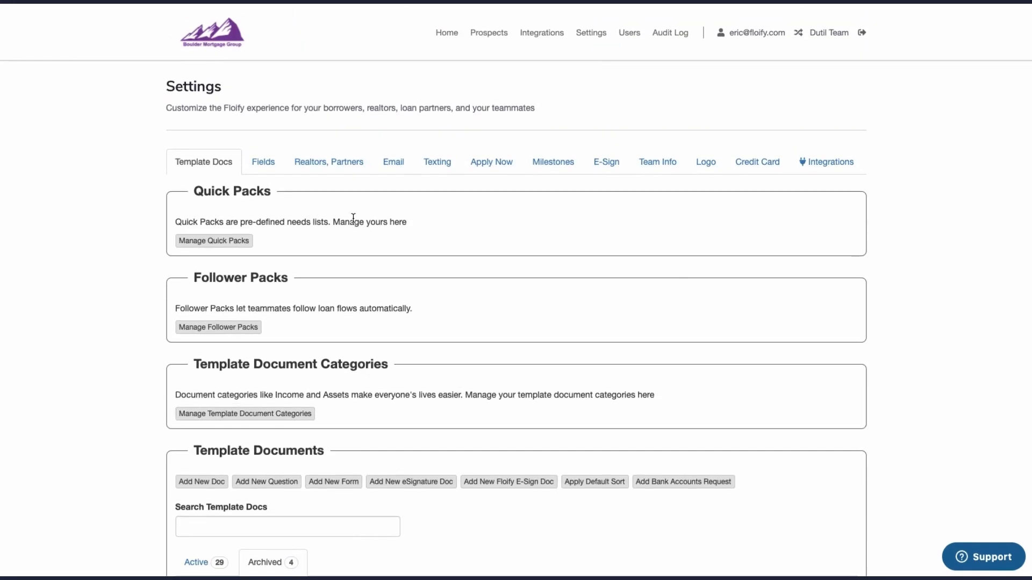
pyautogui.click(314, 172)
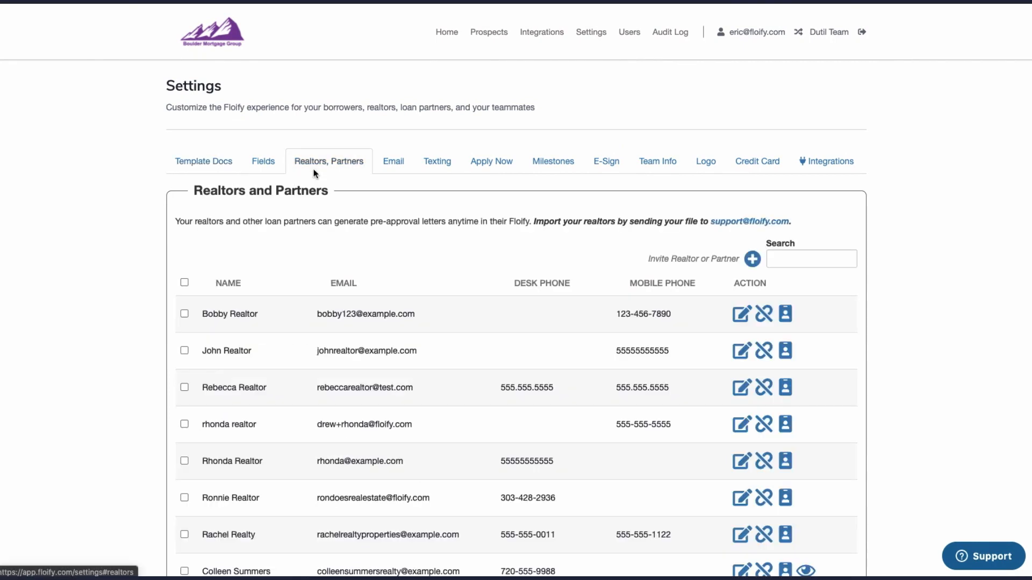
pyautogui.scroll(-2, 202, 265)
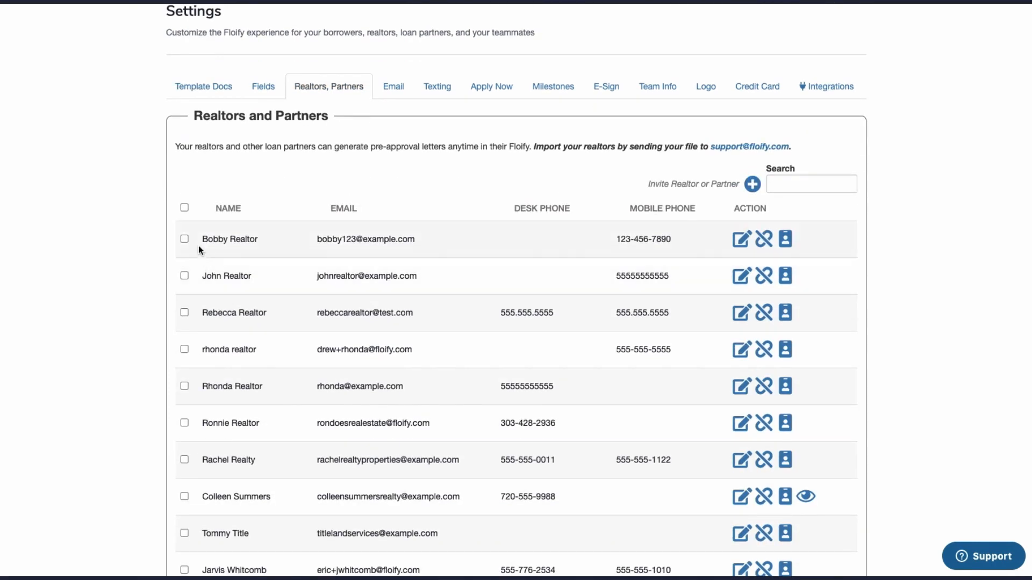
pyautogui.click(184, 207)
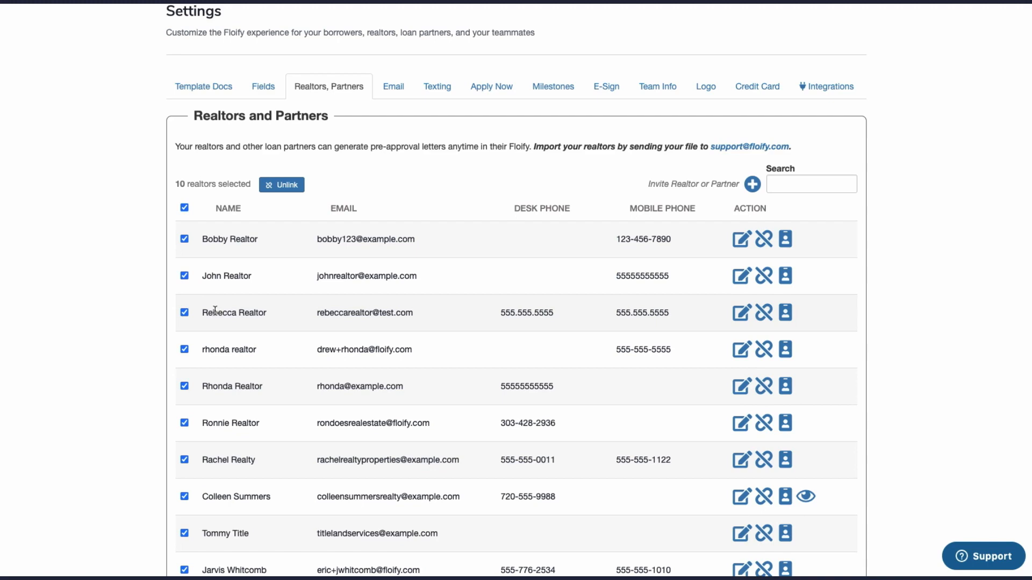
pyautogui.scroll(-4, 264, 327)
pyautogui.scroll(3, 263, 327)
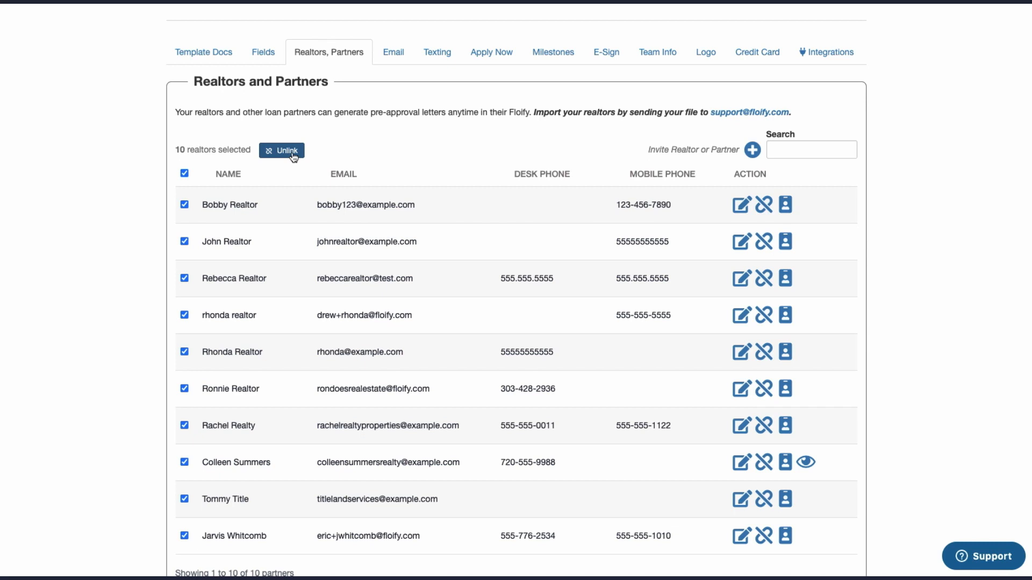
pyautogui.scroll(2, 361, 153)
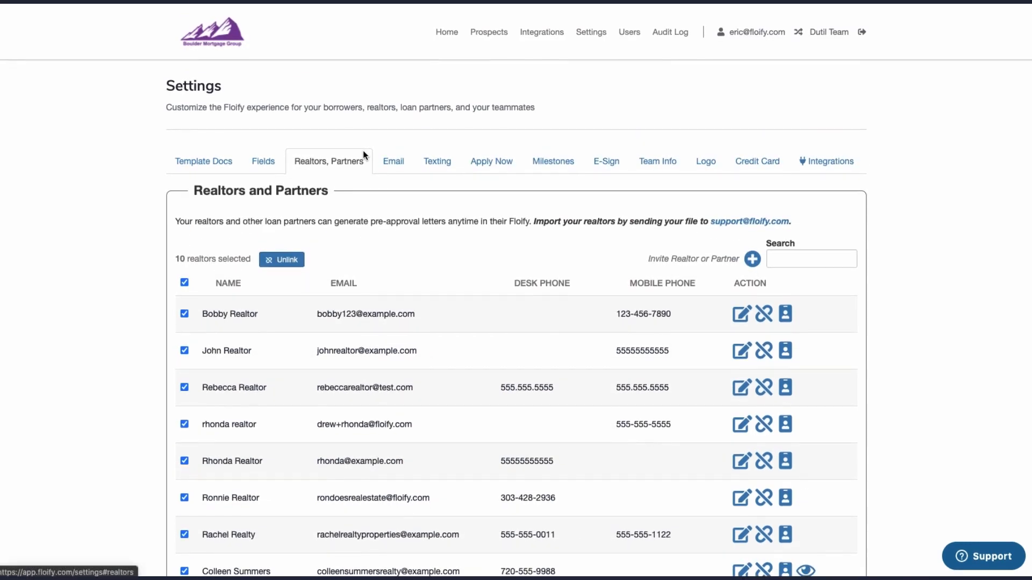
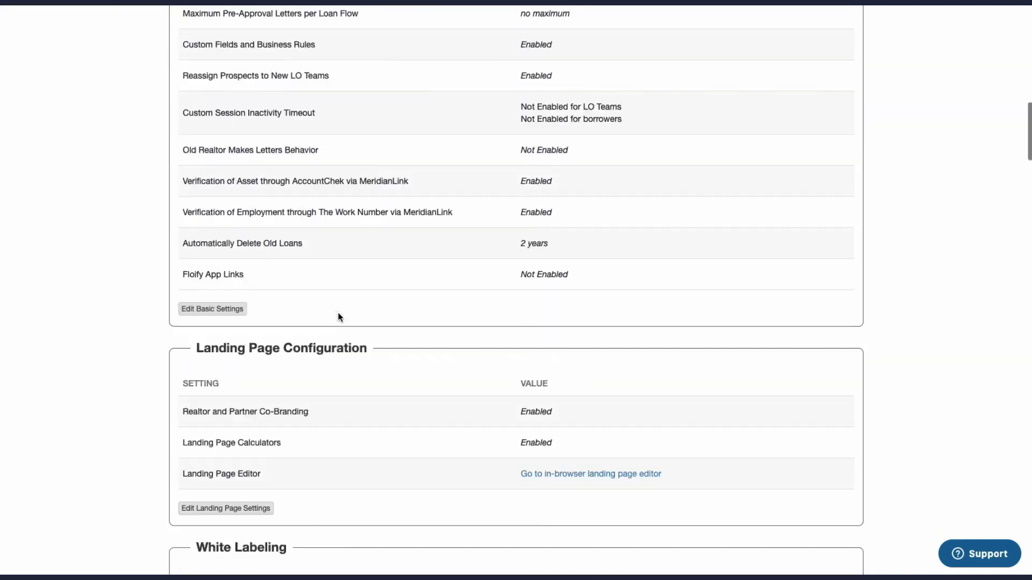
# Find the Milestones Settings section in the company settings and open its milestones for editing
pyautogui.scroll(-12, 339, 317)
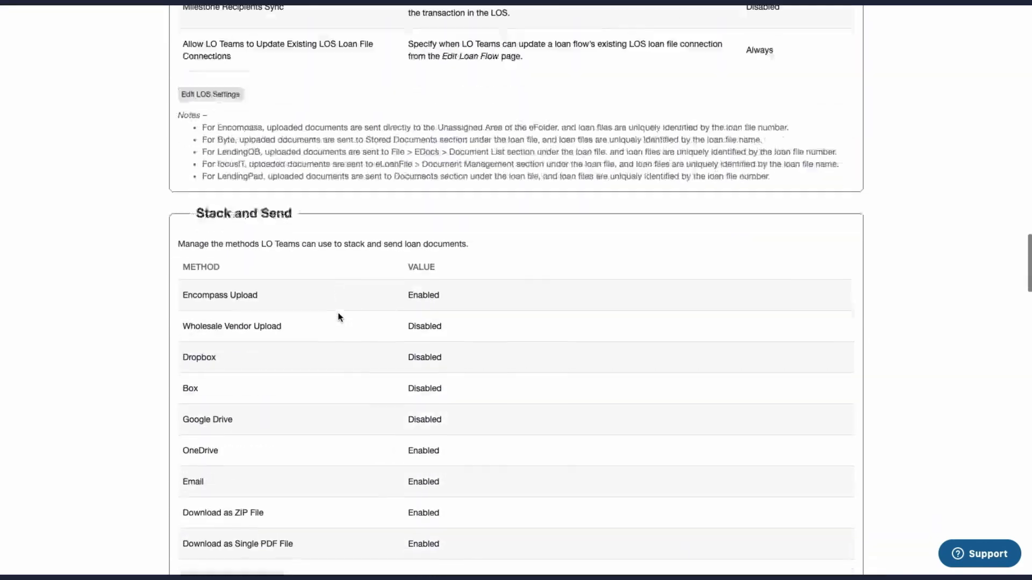
pyautogui.moveTo(210, 135); pyautogui.dragTo(323, 136)
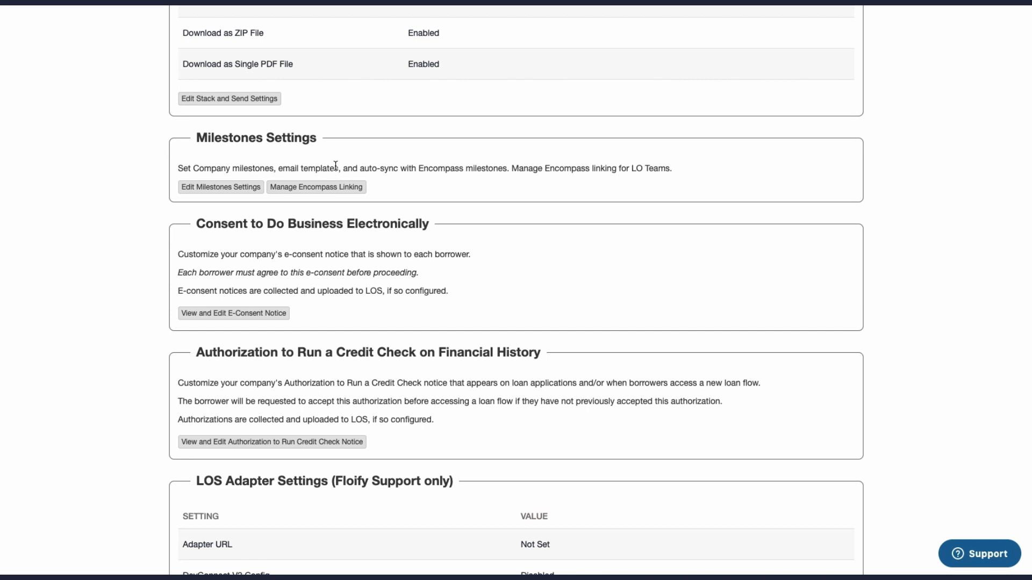
pyautogui.click(220, 188)
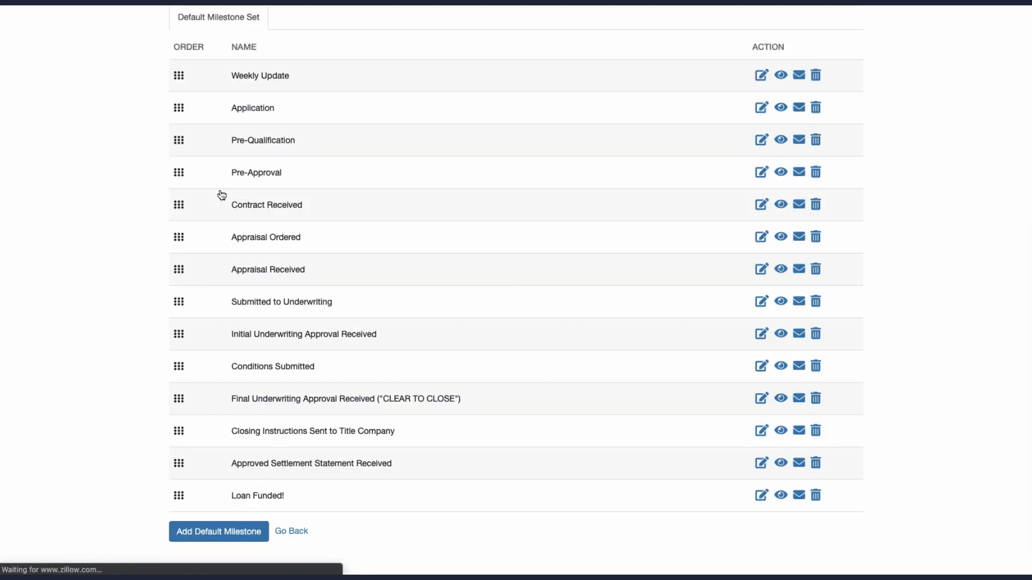
# Examine the company-enforced milestone options, the LOS sync option and the milestones listed in the Default Milestone Set
pyautogui.scroll(6, 343, 221)
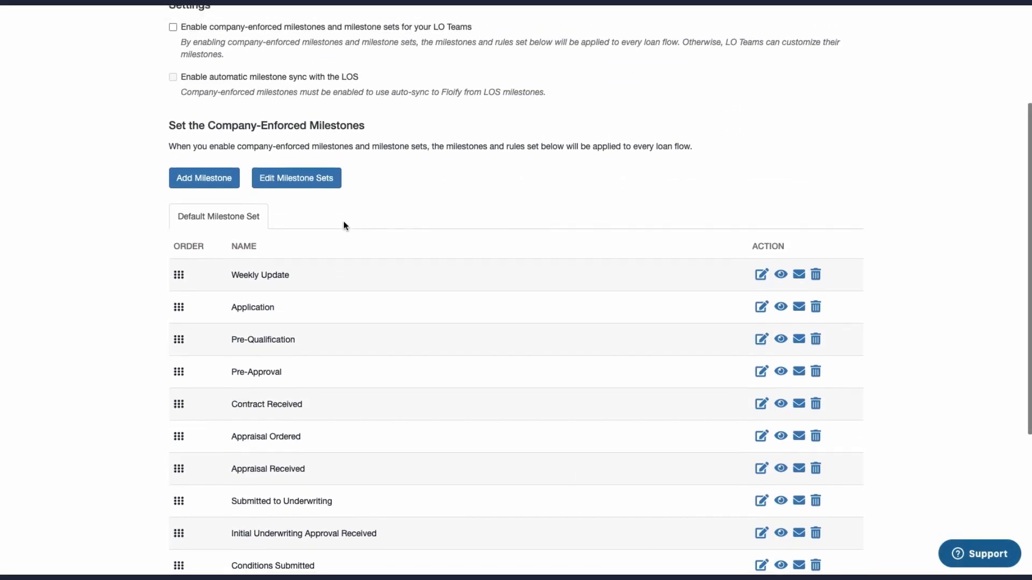
pyautogui.scroll(1, 343, 221)
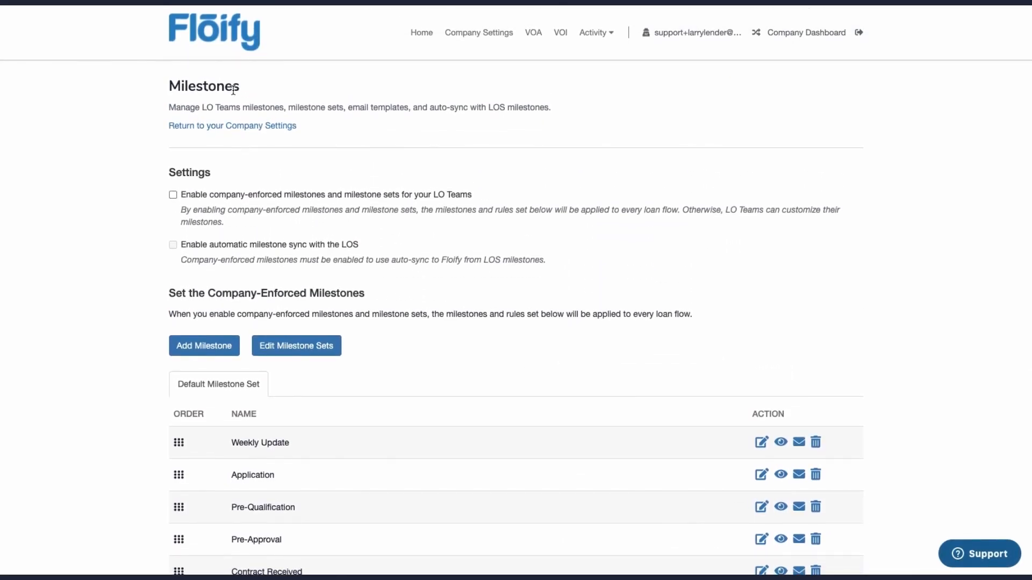
pyautogui.scroll(-1, 275, 175)
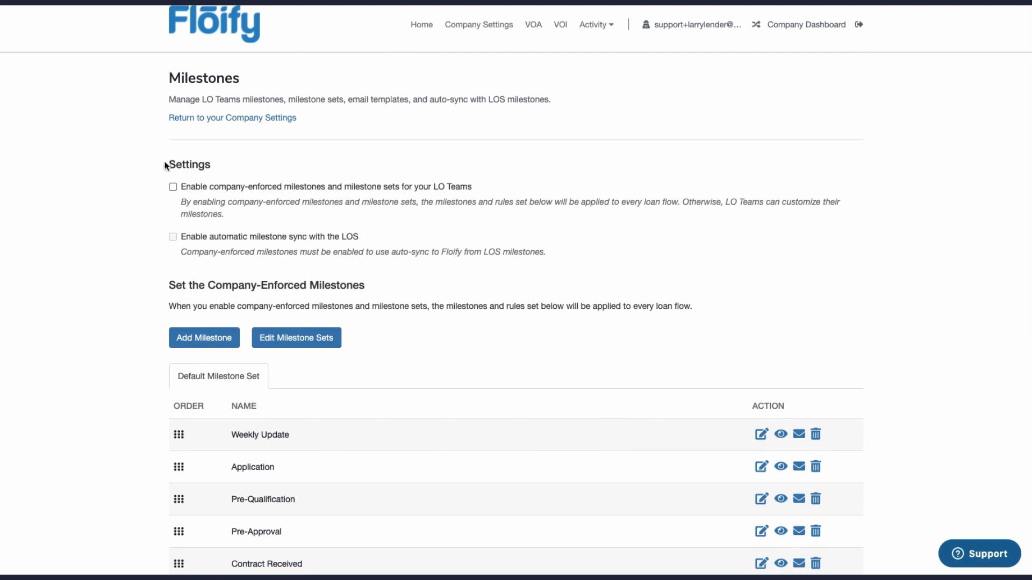
pyautogui.scroll(-1, 177, 188)
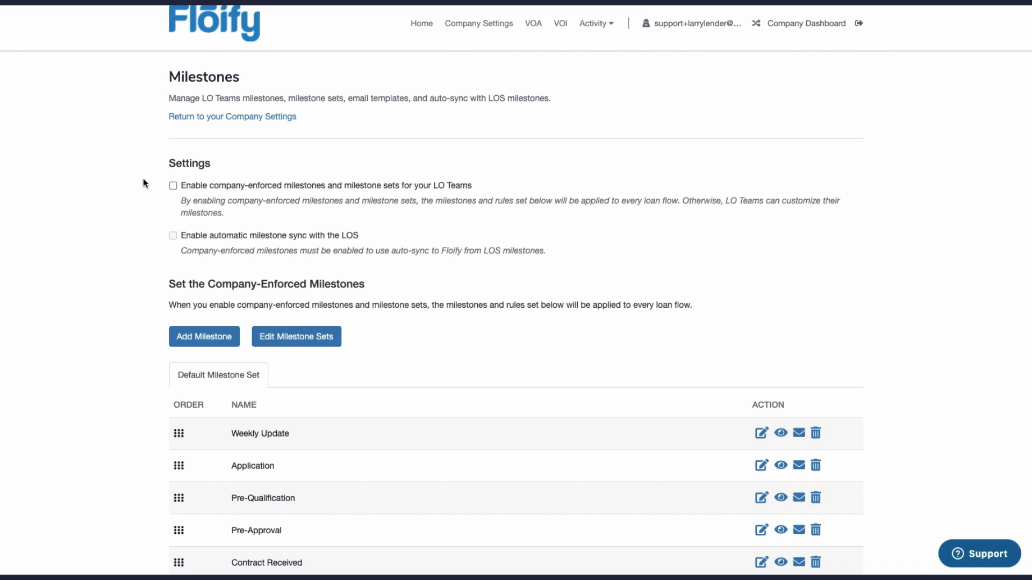
pyautogui.scroll(-5, 253, 323)
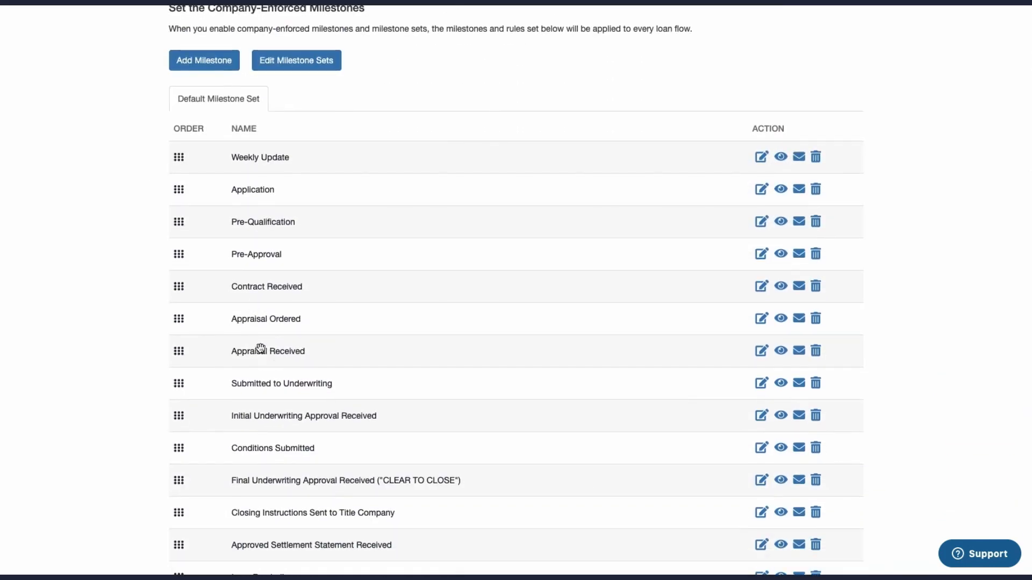
pyautogui.scroll(5, 259, 342)
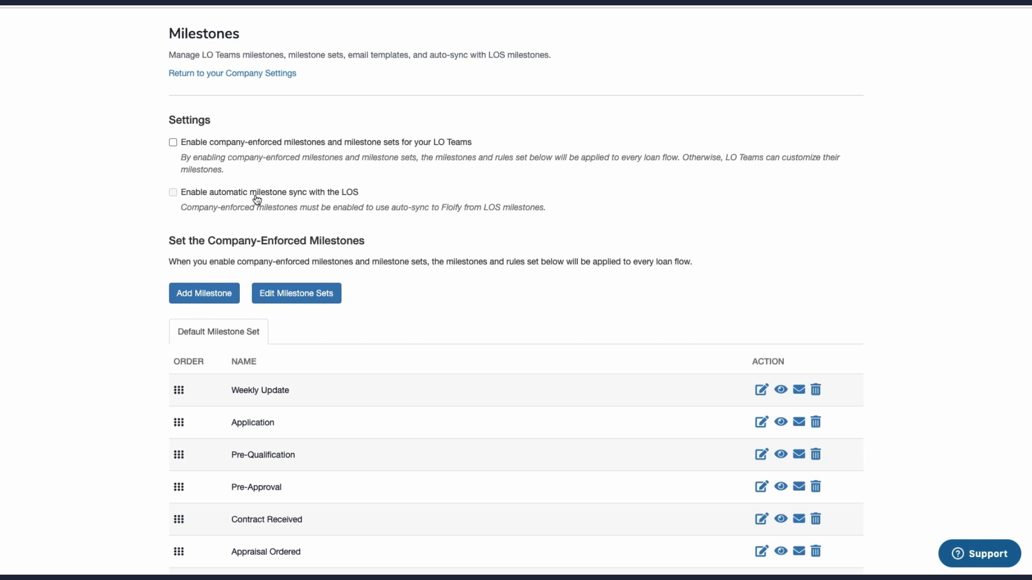
pyautogui.scroll(-2, 168, 226)
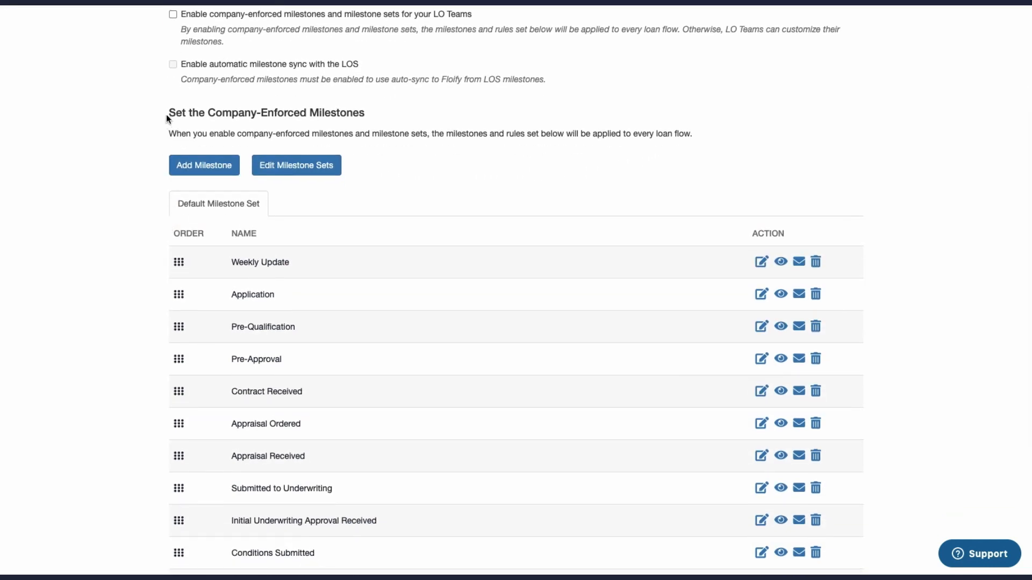
pyautogui.scroll(-3, 508, 350)
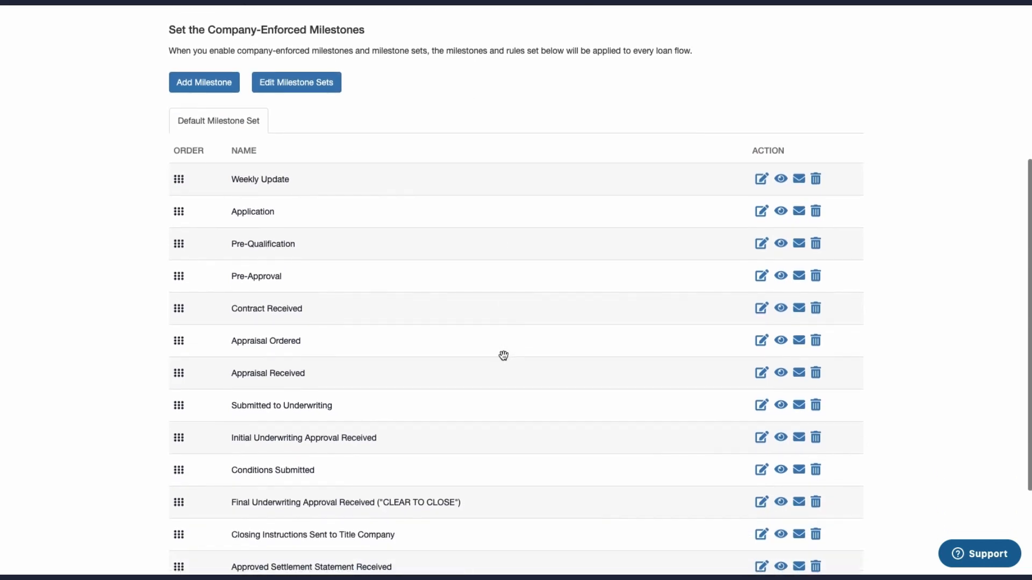
pyautogui.scroll(-1, 510, 344)
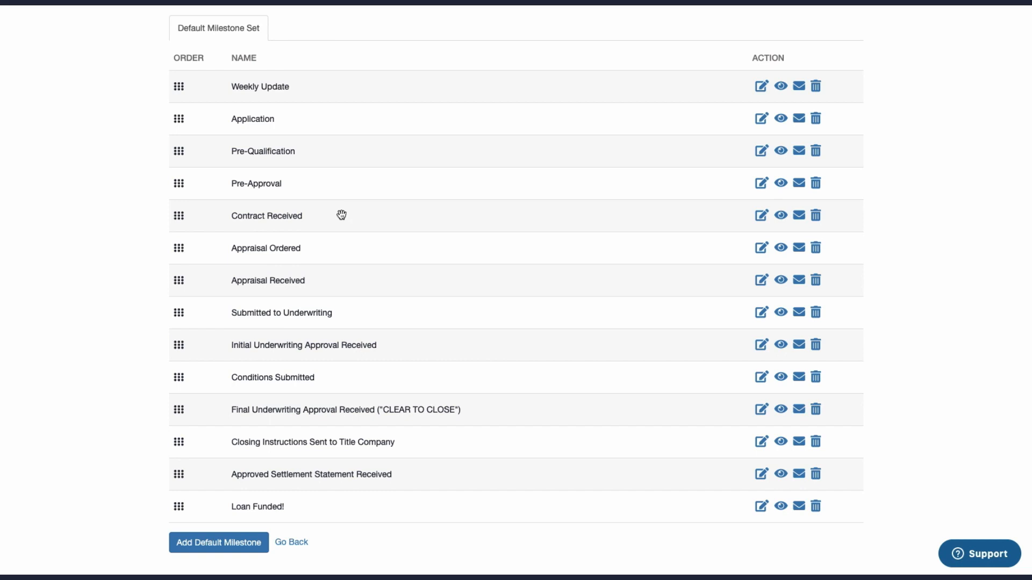
pyautogui.scroll(3, 341, 215)
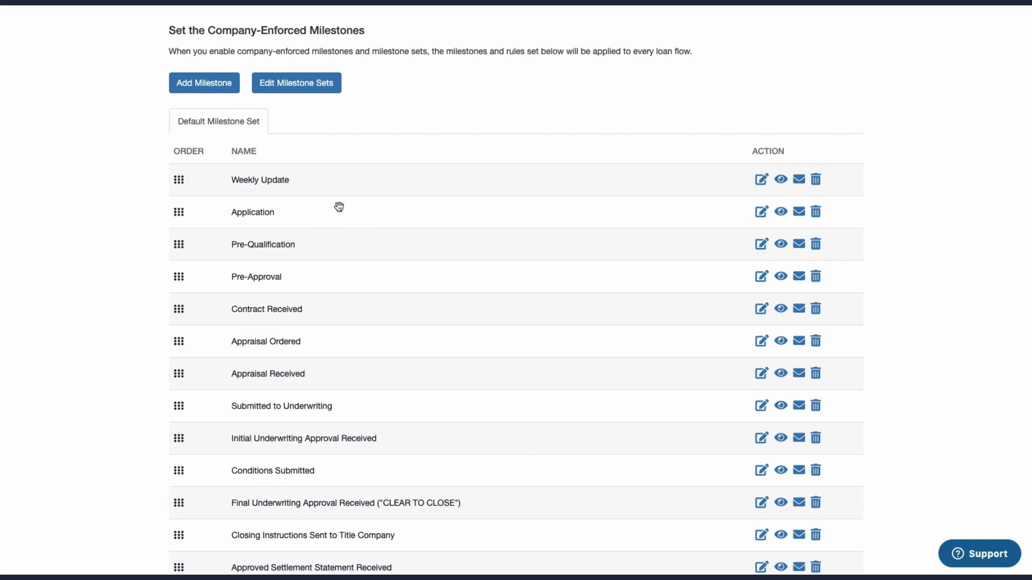
# Open the milestone sets for editing and start a new milestone set named Purchase
pyautogui.click(296, 92)
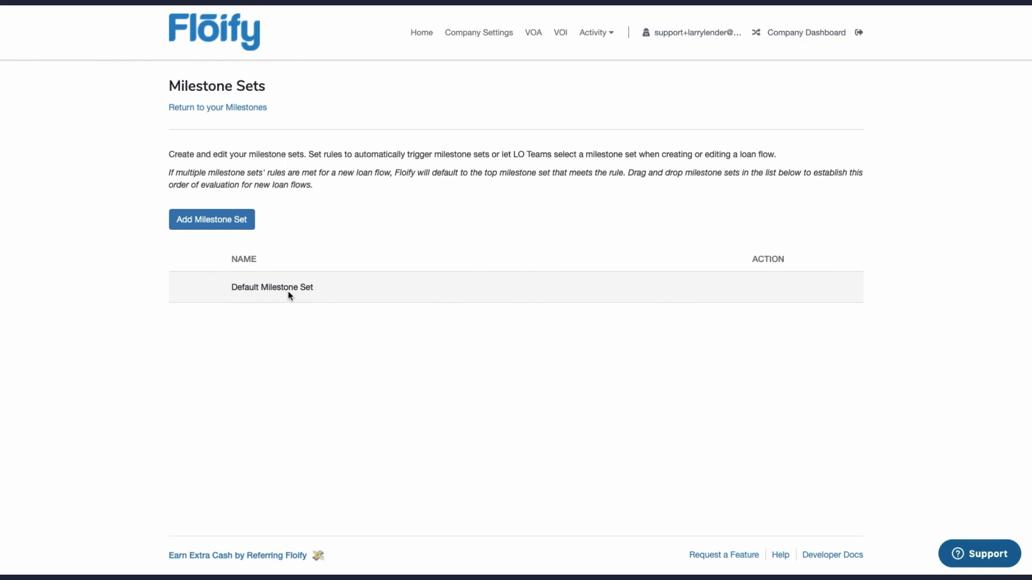
pyautogui.click(219, 223)
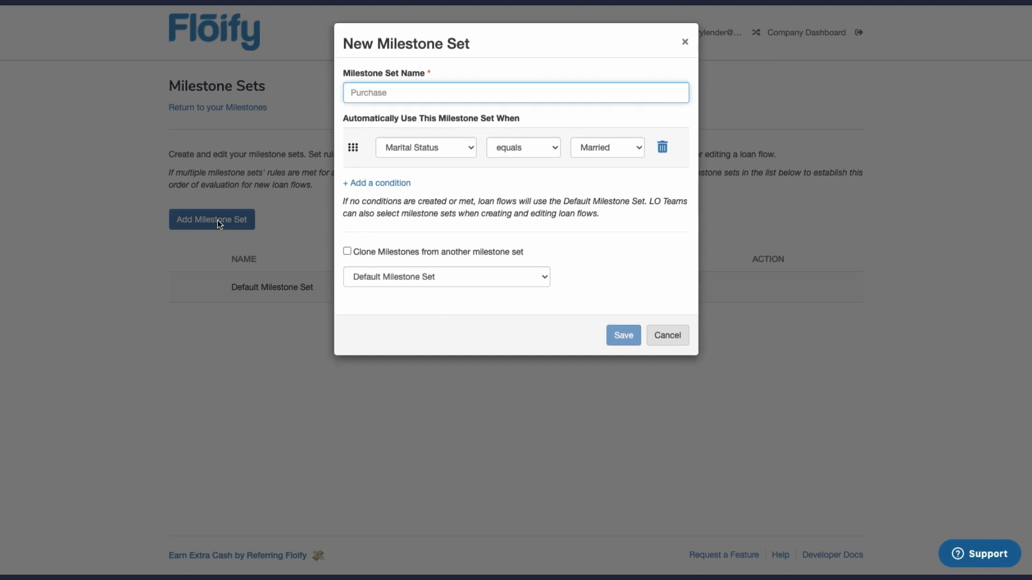
pyautogui.write('P')
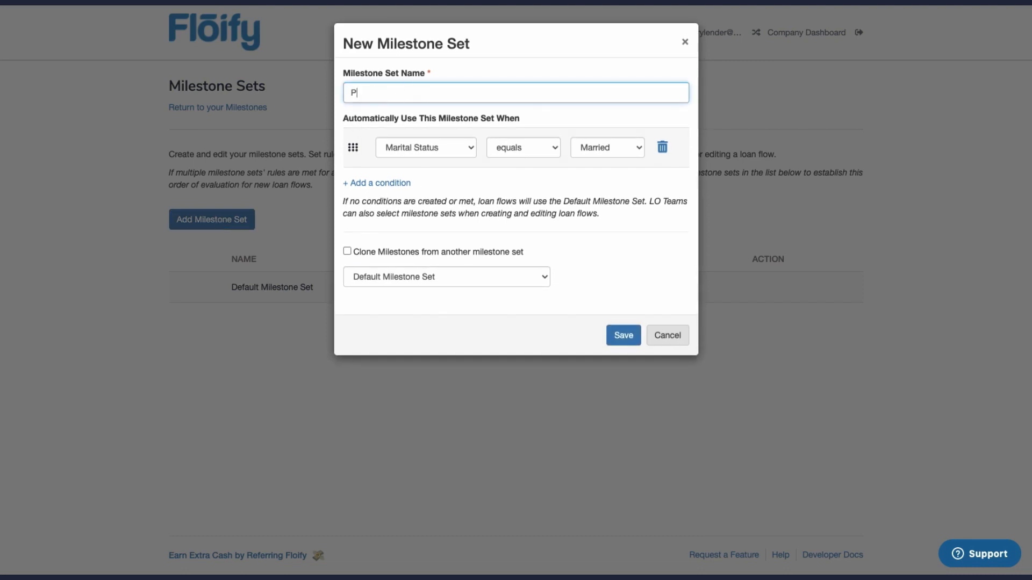
pyautogui.write('urchase')
# Set the new milestone set's first condition to Loan Type equals Purchase
pyautogui.click(428, 158)
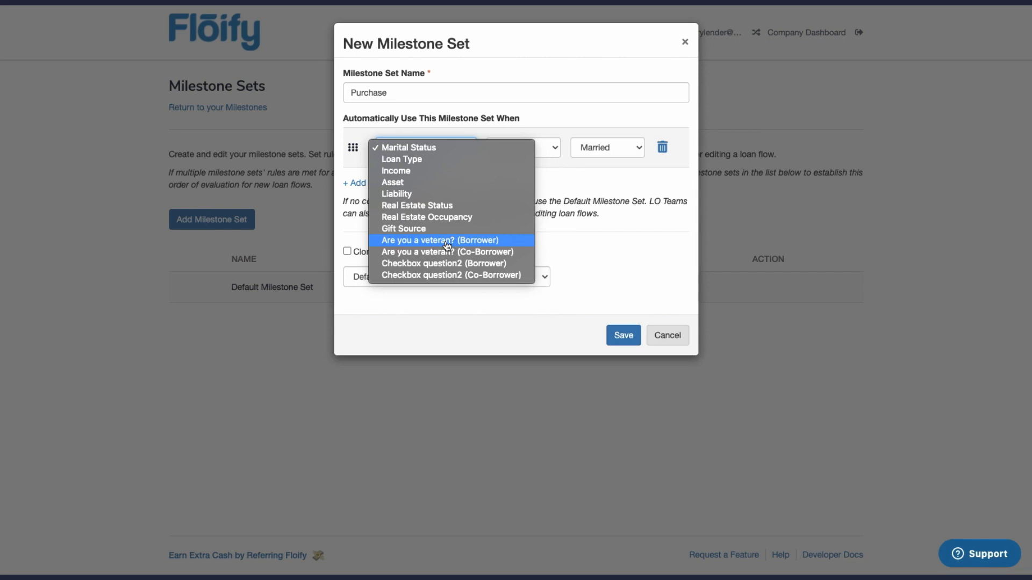
pyautogui.click(415, 160)
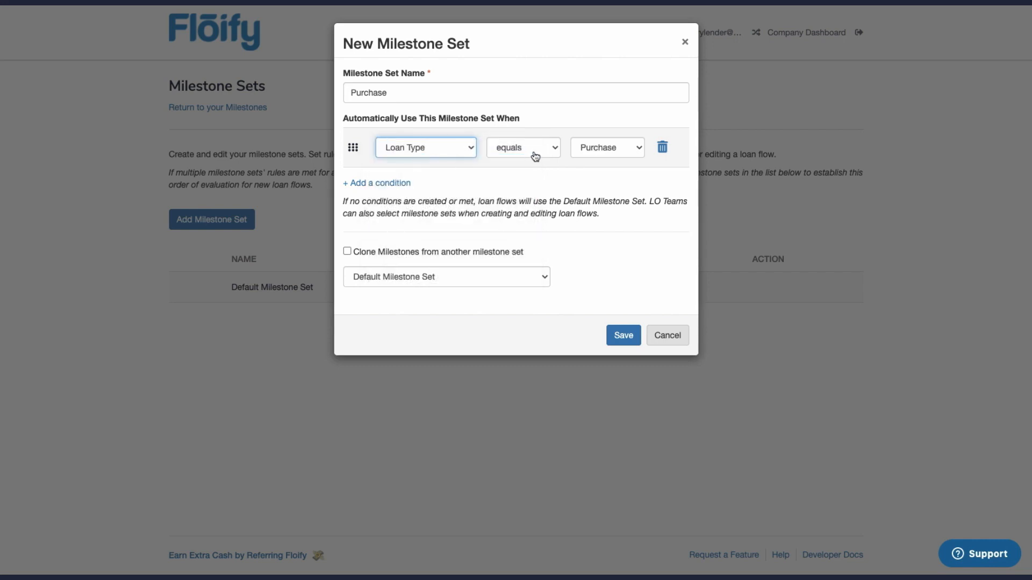
pyautogui.click(604, 154)
pyautogui.click(605, 149)
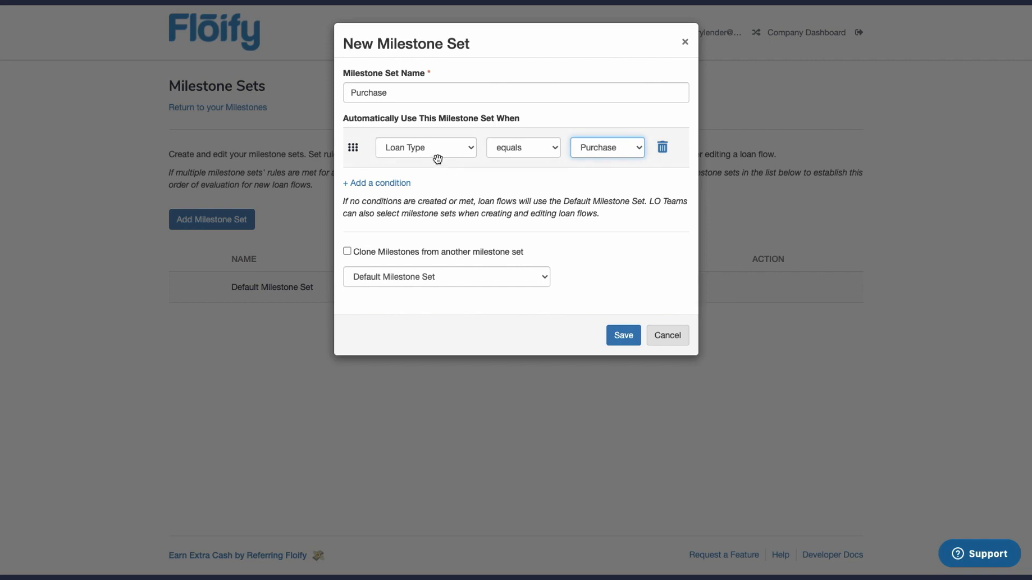
# Add a second condition, Loan Type equals Refinance, and remove it from the milestone set again
pyautogui.click(388, 184)
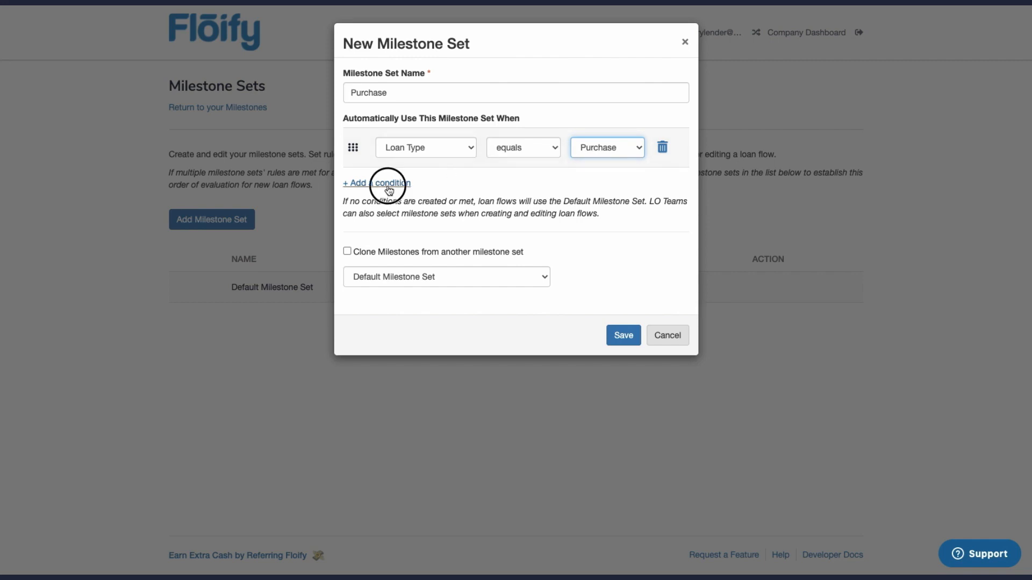
pyautogui.click(430, 187)
pyautogui.click(421, 201)
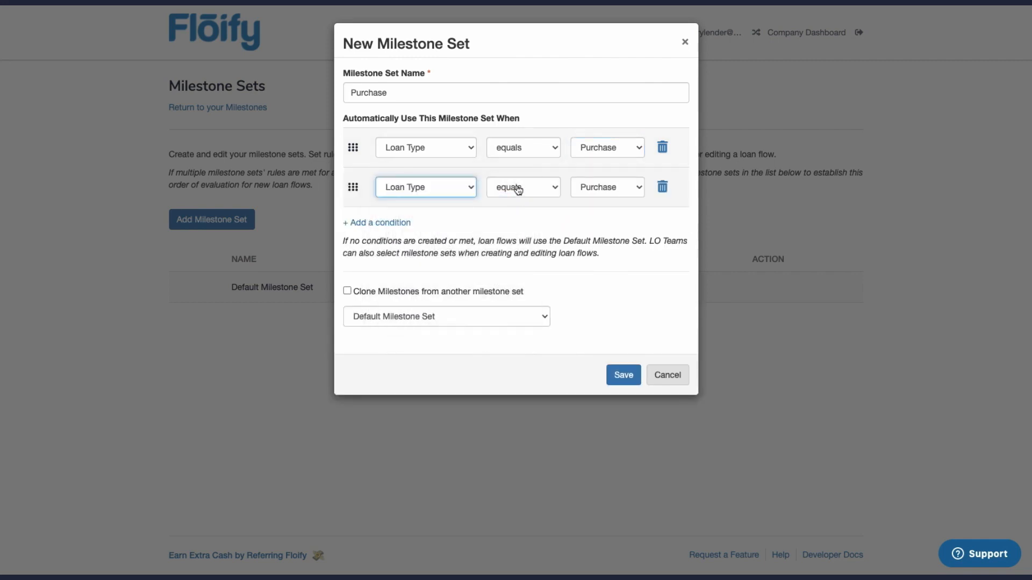
pyautogui.click(586, 192)
pyautogui.click(602, 217)
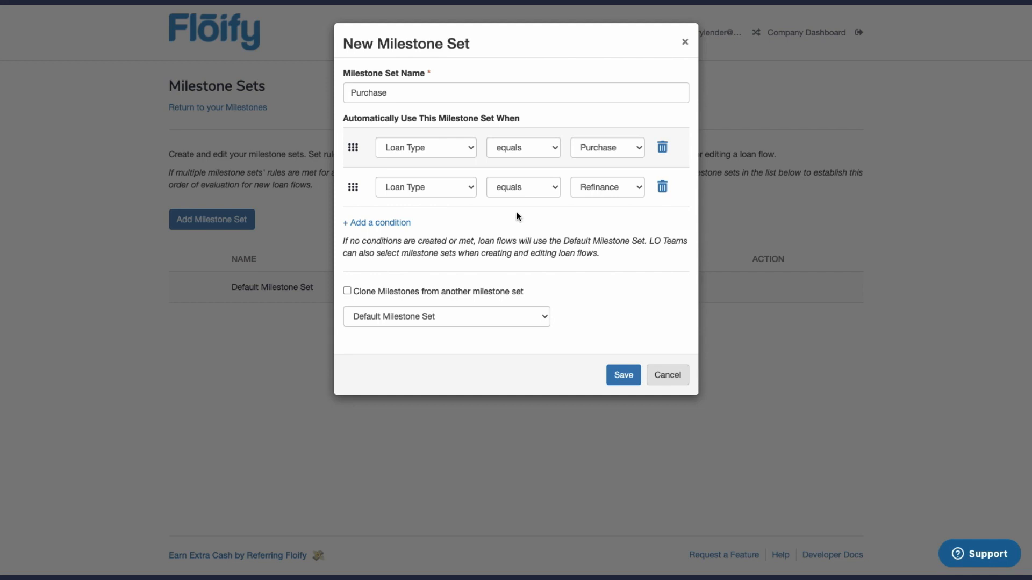
pyautogui.click(663, 187)
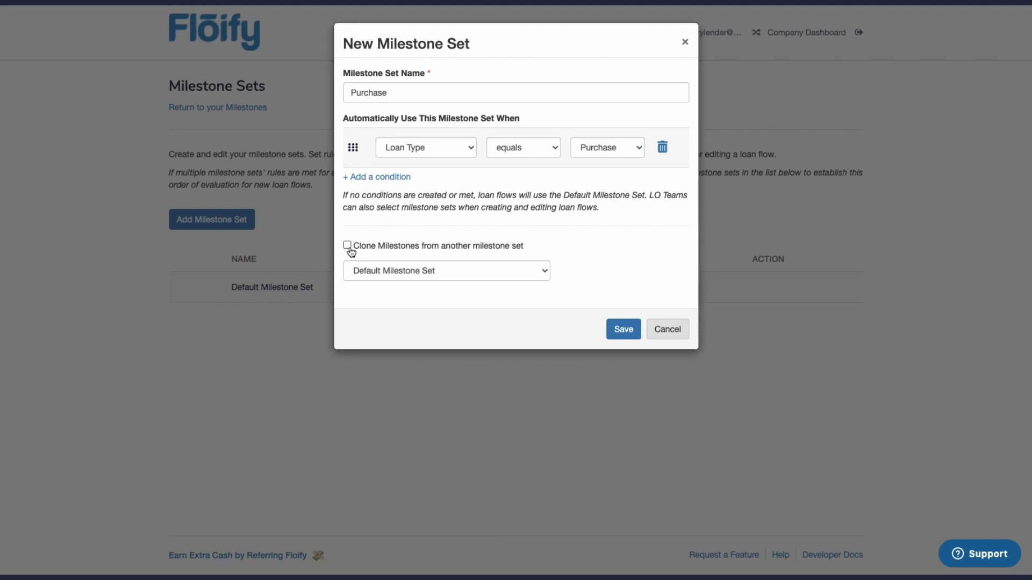
# Clone the Purchase set's milestones from the Default Milestone Set and save the new milestone set
pyautogui.click(380, 273)
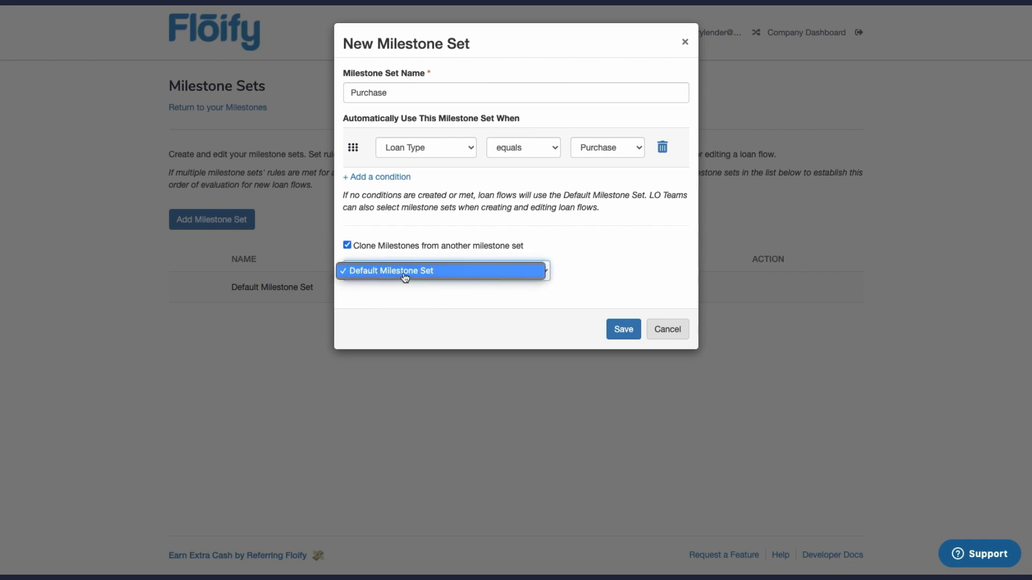
pyautogui.click(438, 233)
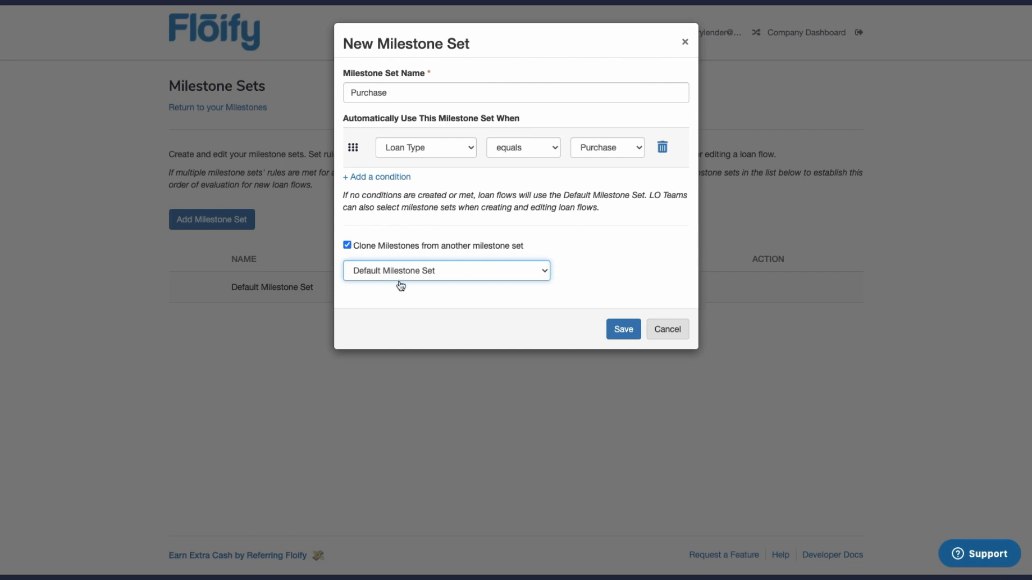
pyautogui.click(621, 332)
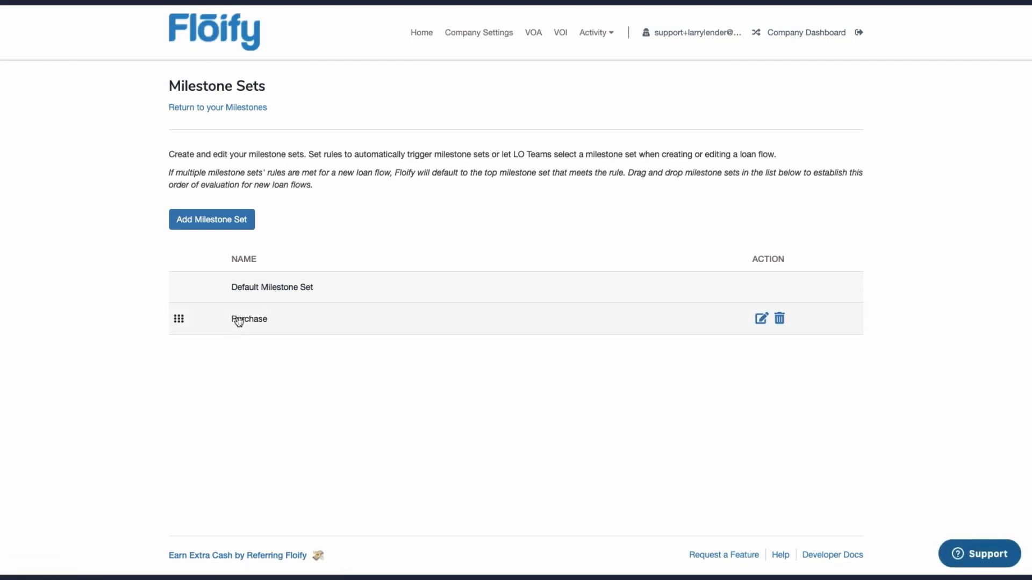
# View the Purchase milestone set's edit form and deletion confirmation, closing both without making changes
pyautogui.click(761, 319)
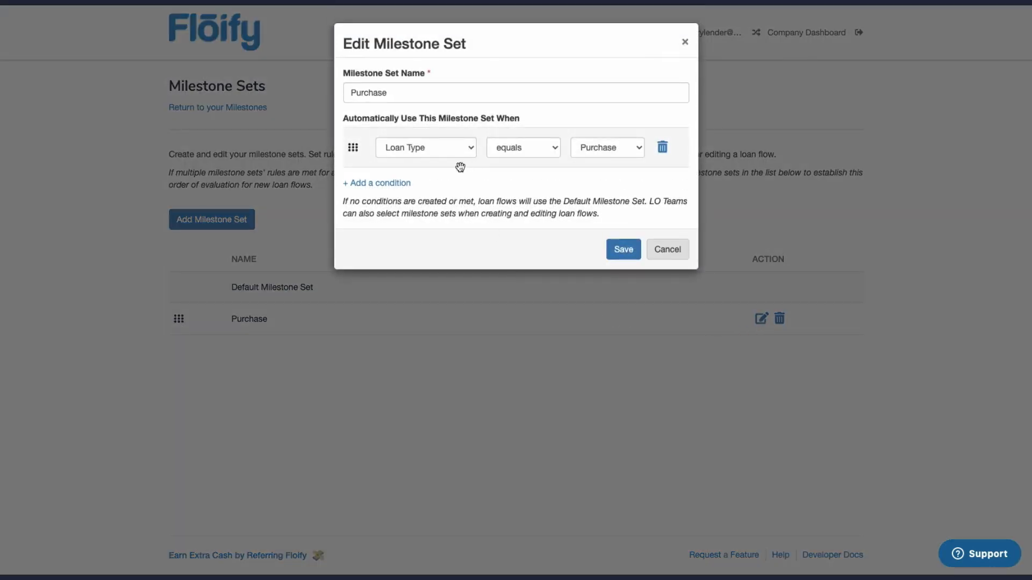
pyautogui.click(686, 43)
pyautogui.click(780, 319)
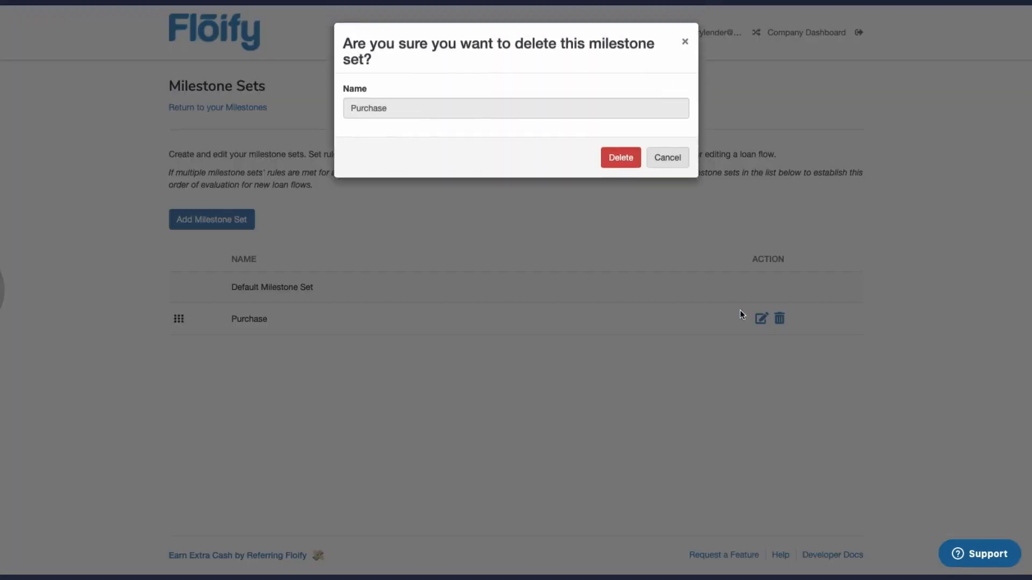
pyautogui.click(682, 164)
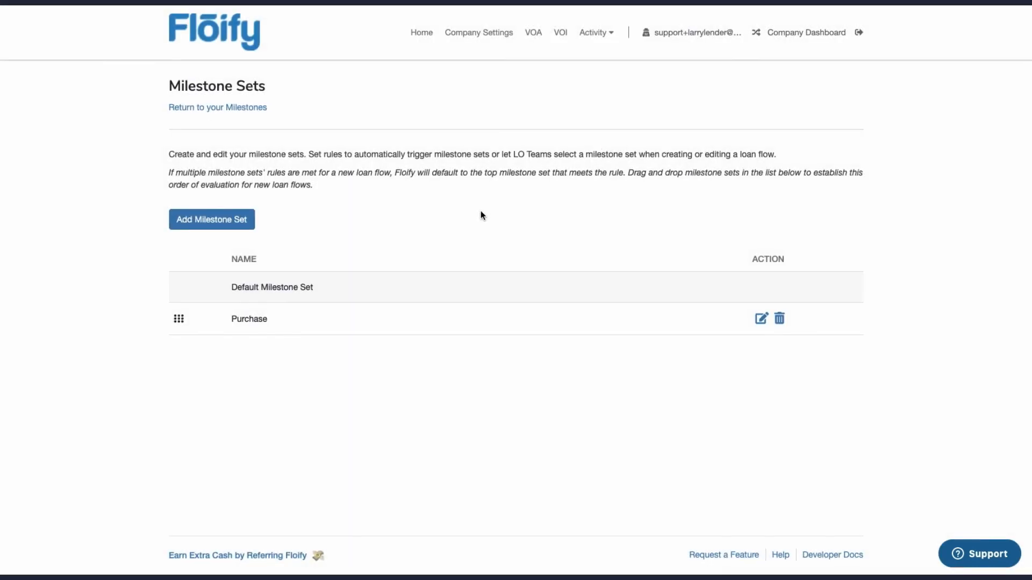
# Return to the company milestones and delete the Pre-Qualification milestone from the Purchase milestone set
pyautogui.click(241, 108)
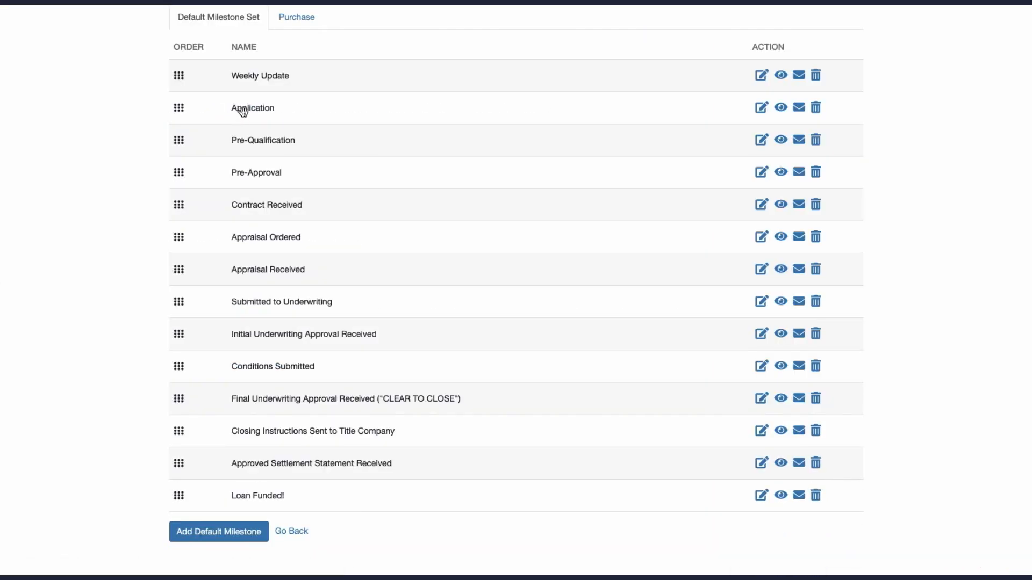
pyautogui.scroll(4, 333, 193)
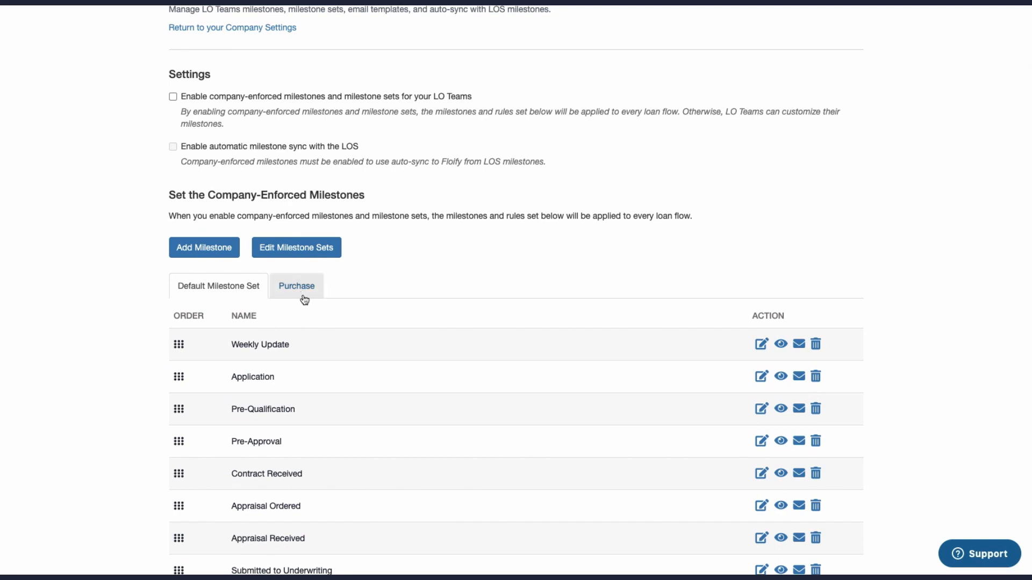
pyautogui.scroll(-3, 304, 296)
pyautogui.click(285, 144)
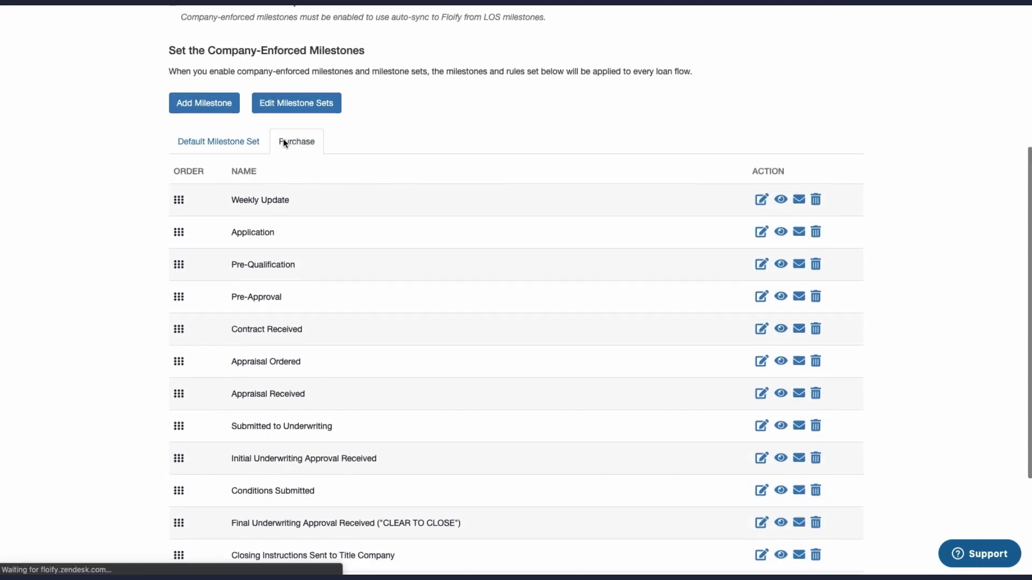
pyautogui.scroll(-1, 304, 285)
pyautogui.scroll(-1, 303, 286)
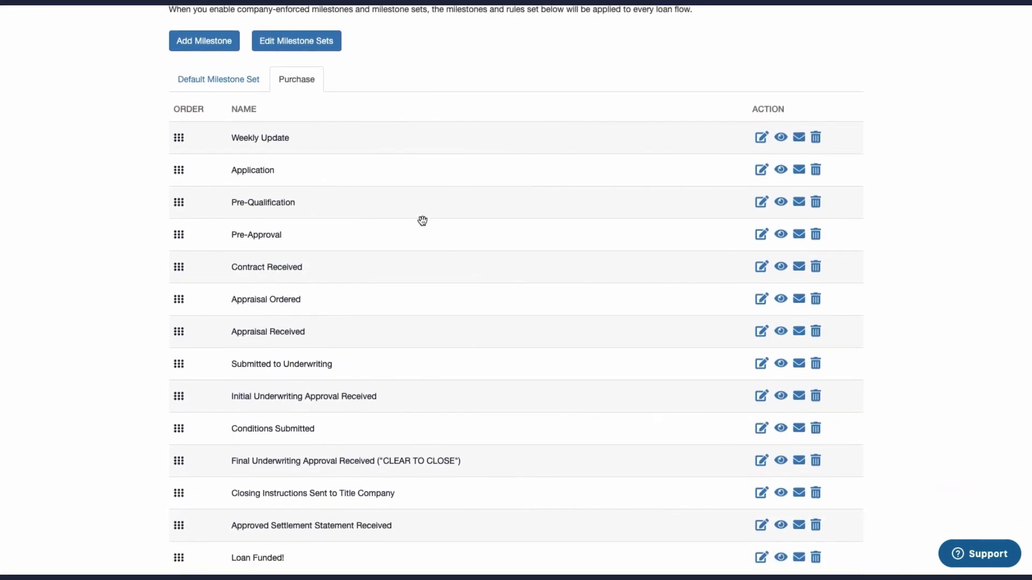
pyautogui.click(818, 205)
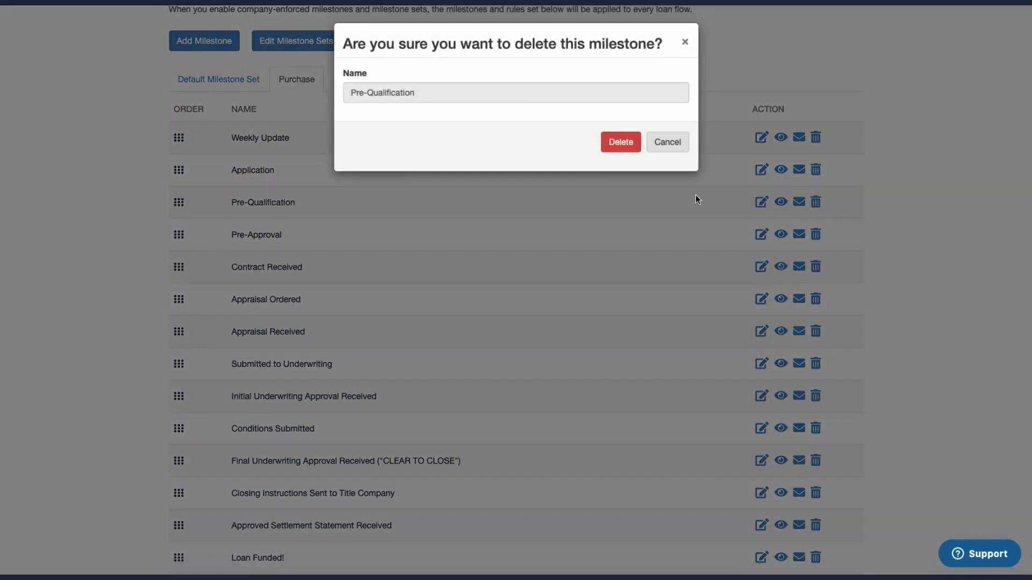
pyautogui.click(614, 143)
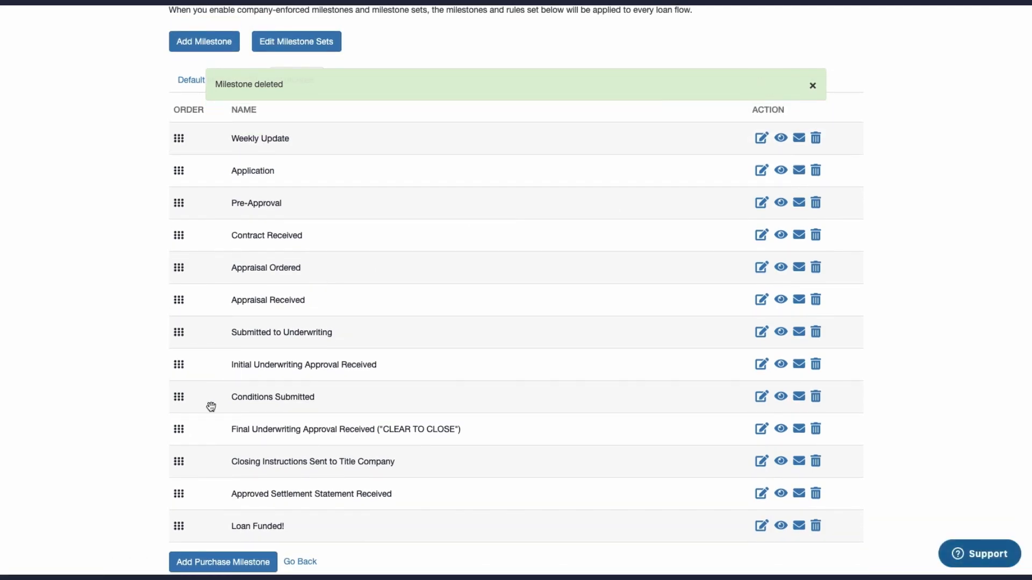
# Add a milestone named Rate Locked to the Purchase set and move it between Pre-Approval and Contract Received
pyautogui.scroll(-2, 226, 427)
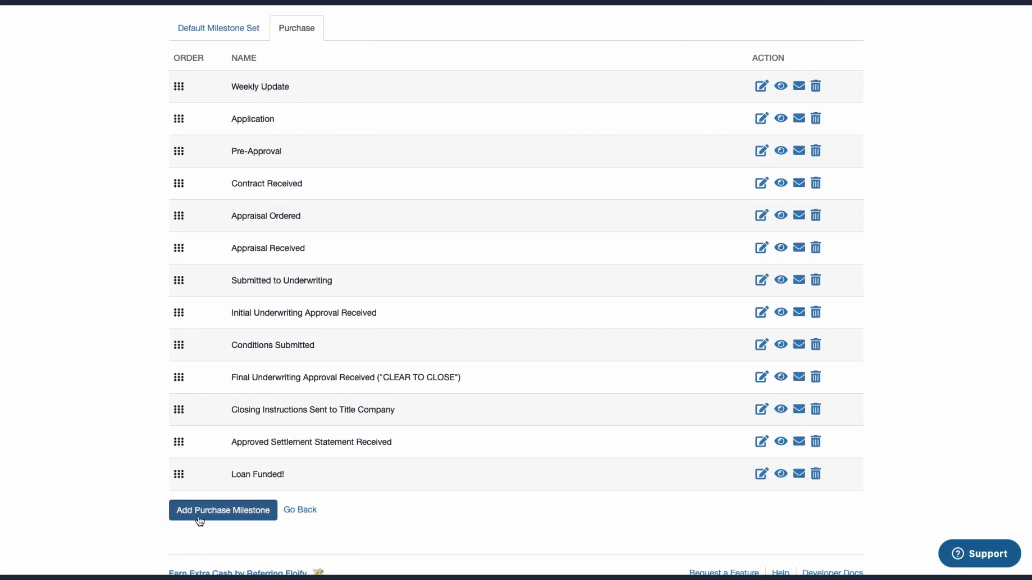
pyautogui.click(239, 518)
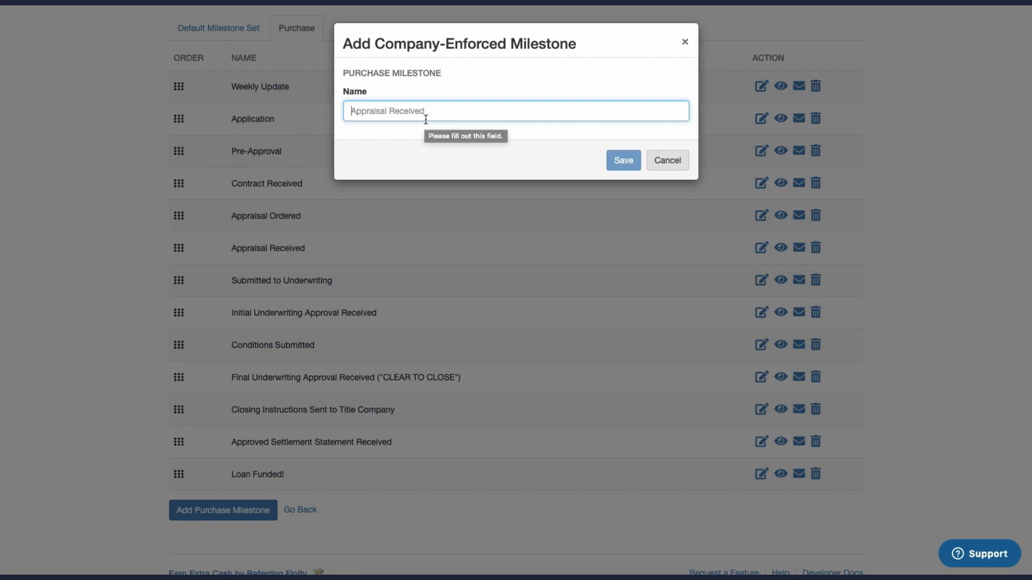
pyautogui.write('Rate Locked')
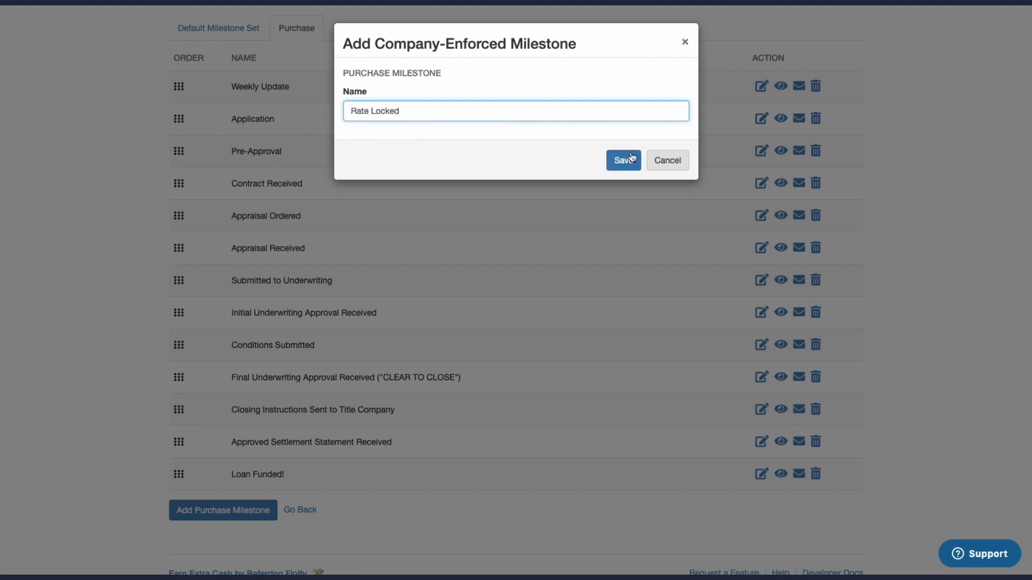
pyautogui.click(623, 160)
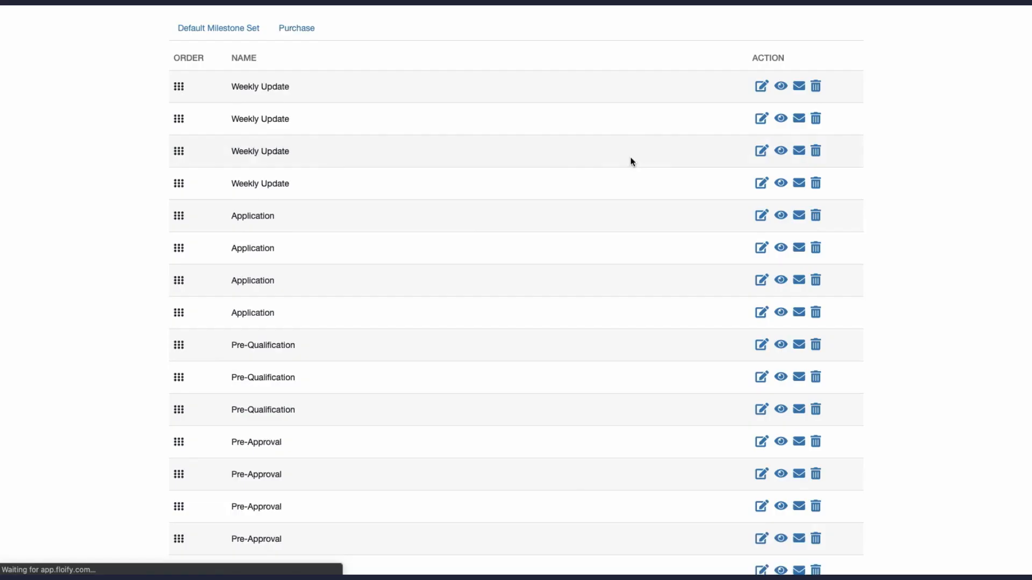
pyautogui.moveTo(182, 504); pyautogui.dragTo(194, 193)
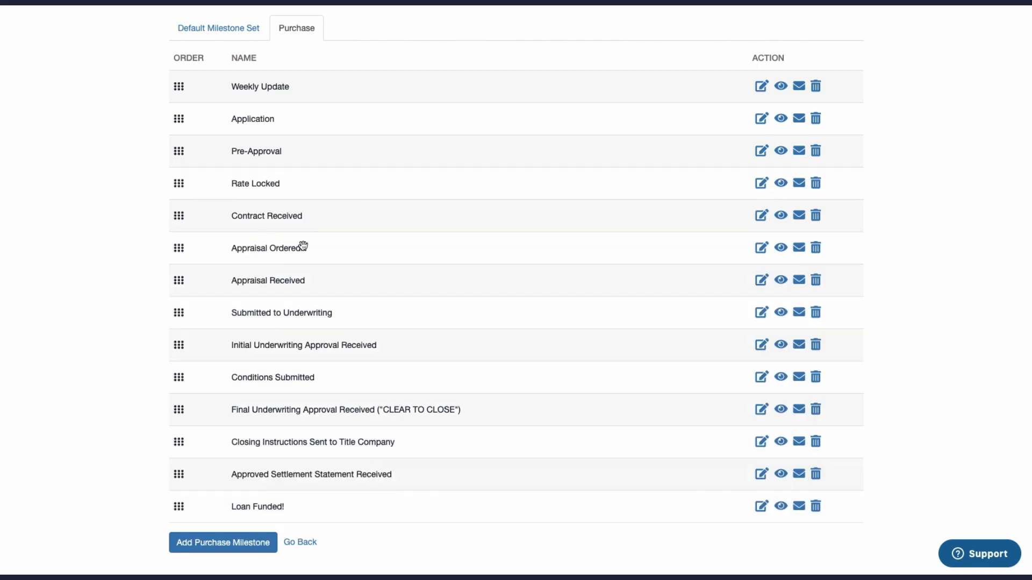
# Compare the default and Purchase milestones, and start a new milestone set named Refinance
pyautogui.click(221, 27)
pyautogui.click(280, 31)
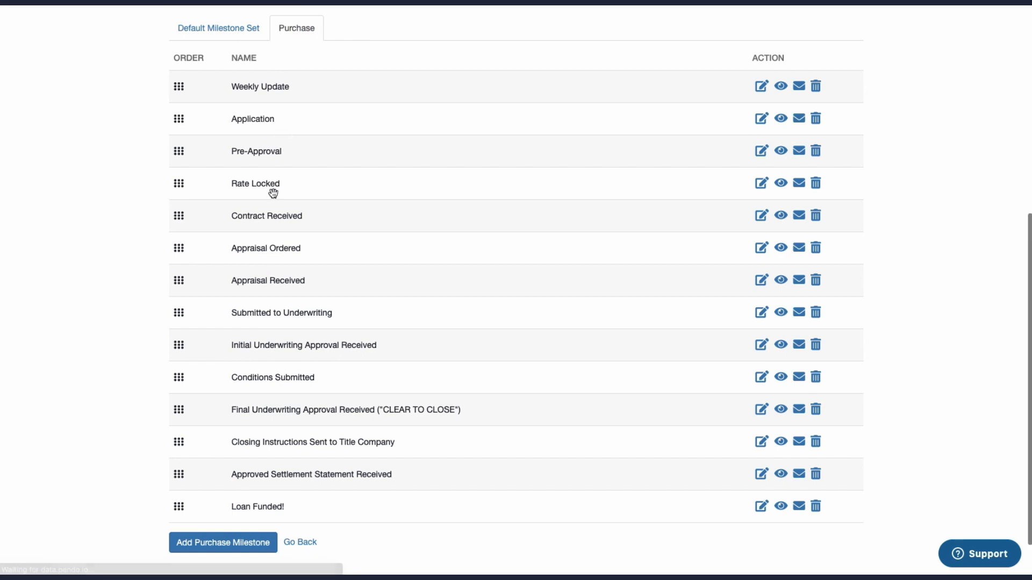
pyautogui.scroll(1, 272, 193)
pyautogui.scroll(2, 272, 193)
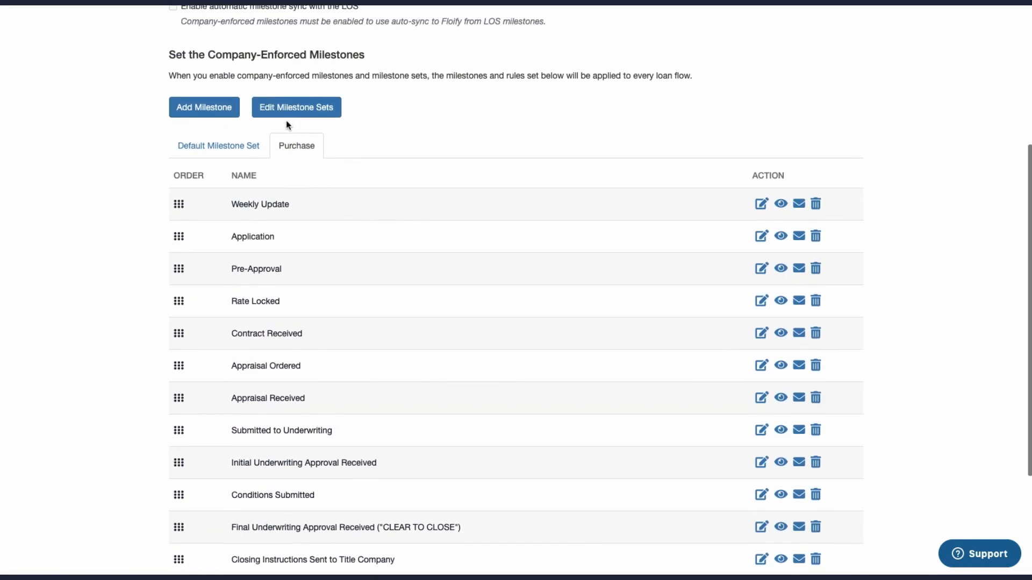
pyautogui.click(296, 98)
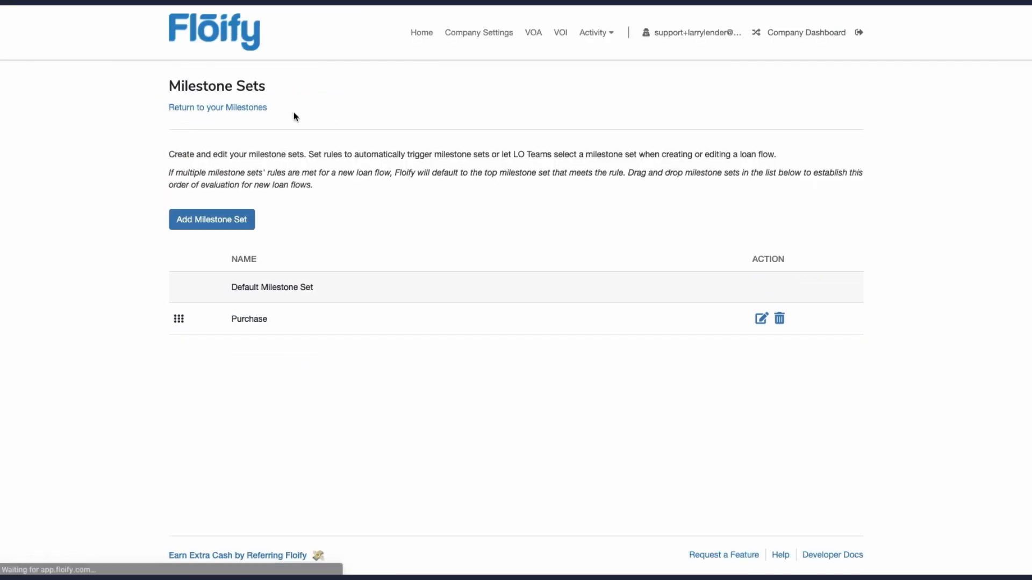
pyautogui.click(204, 228)
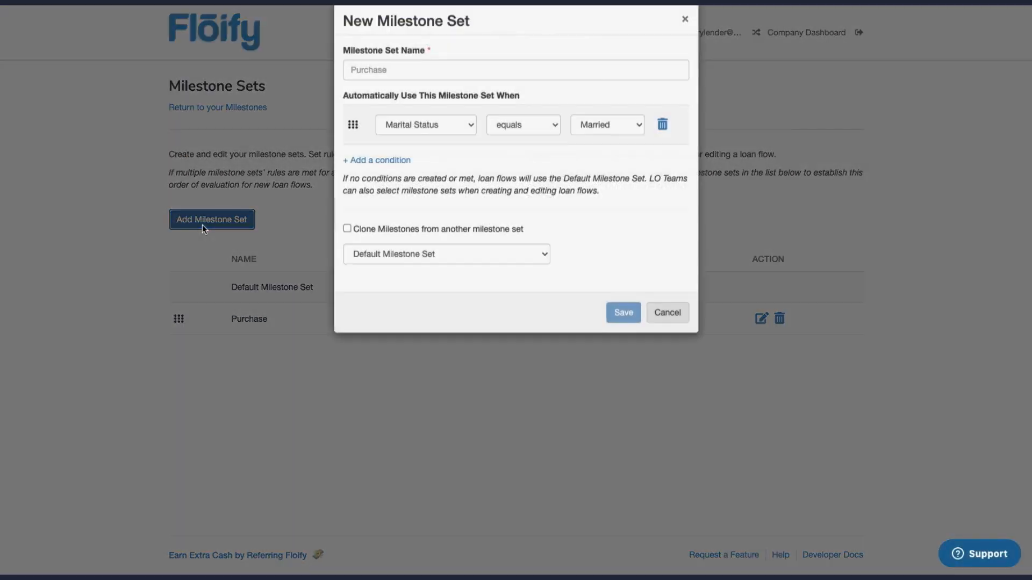
pyautogui.write('RE')
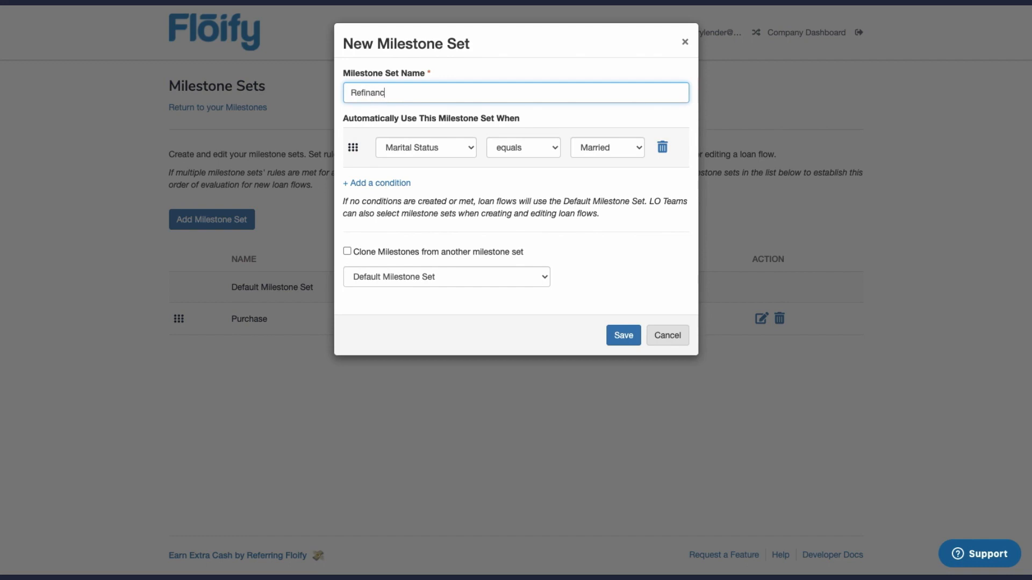
# Set the Refinance milestone set's automatic-use condition to Loan Type equals Refinance
pyautogui.click(445, 146)
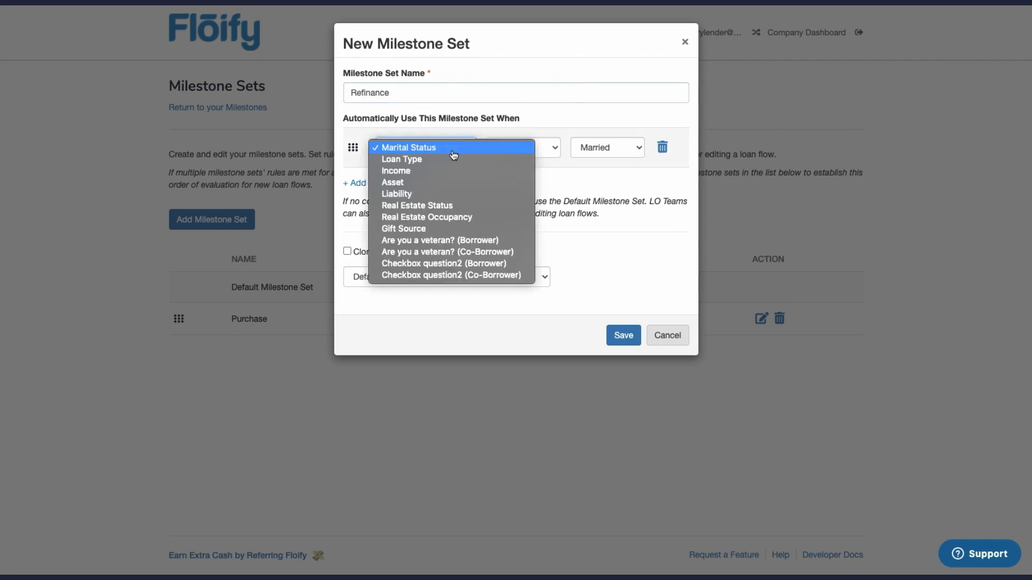
pyautogui.click(417, 159)
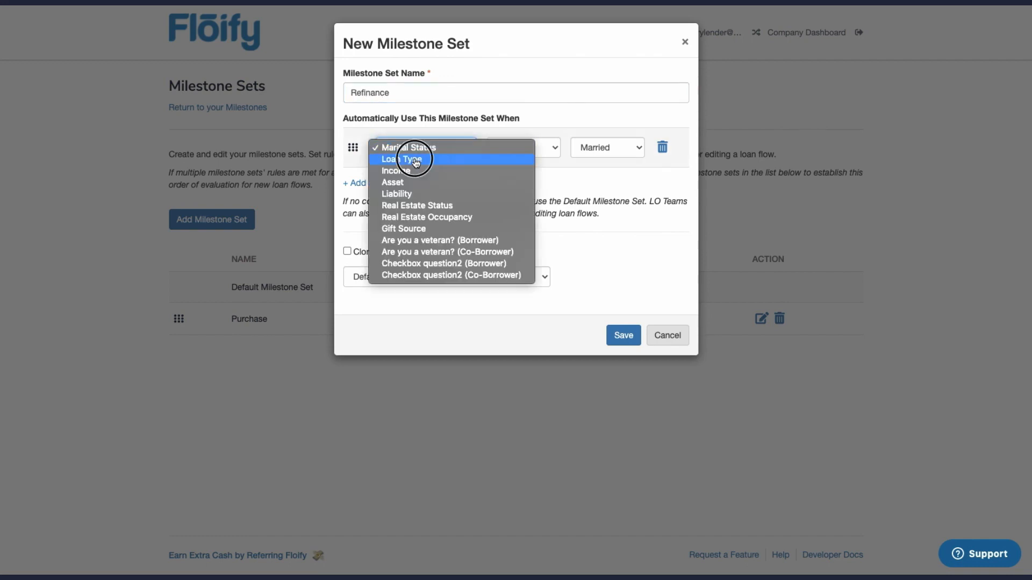
pyautogui.click(605, 147)
pyautogui.click(614, 161)
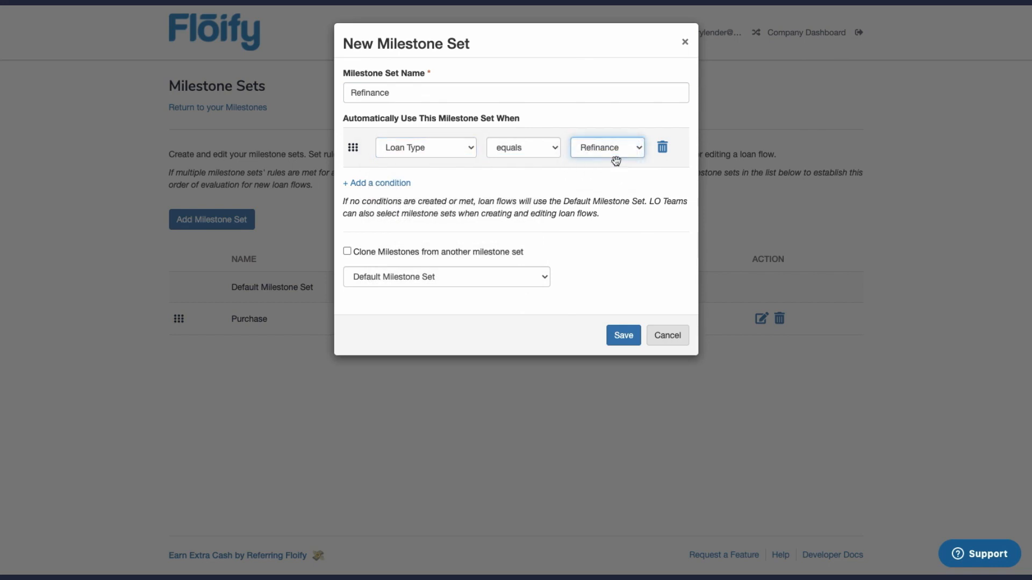
# Clone the Refinance set's milestones from the Default Milestone Set and save the new milestone set
pyautogui.click(347, 252)
pyautogui.click(366, 281)
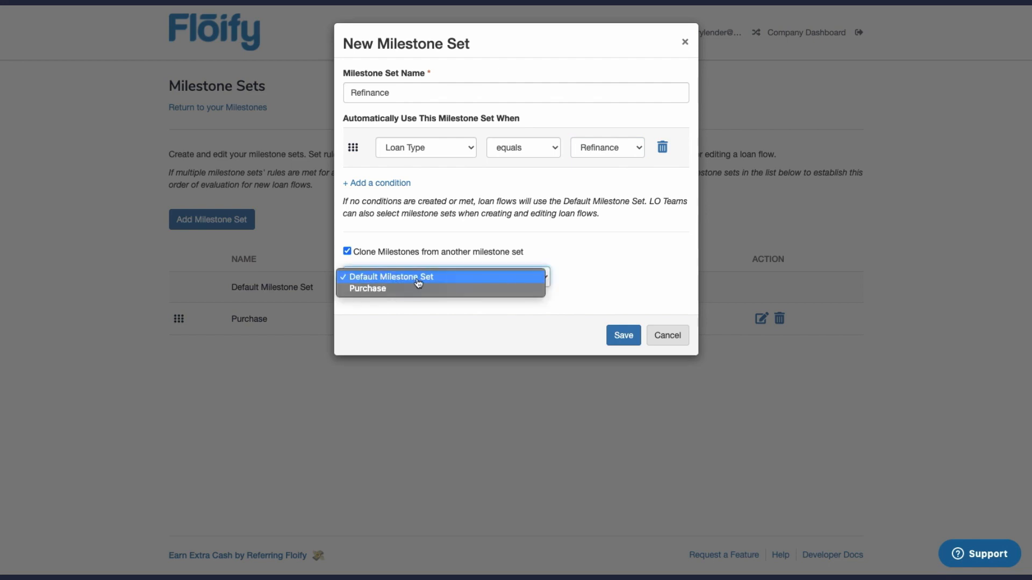
pyautogui.click(381, 278)
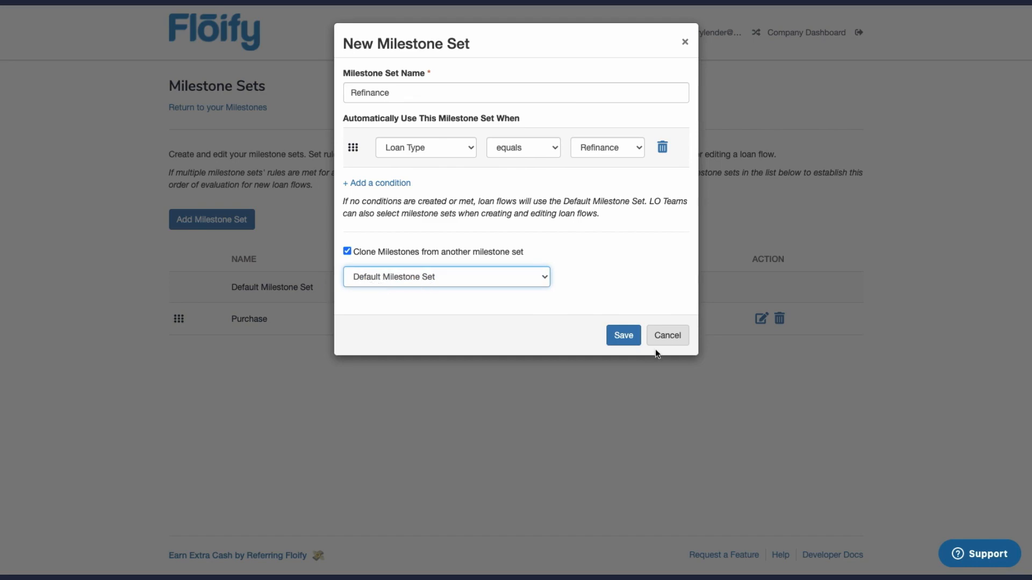
pyautogui.click(627, 343)
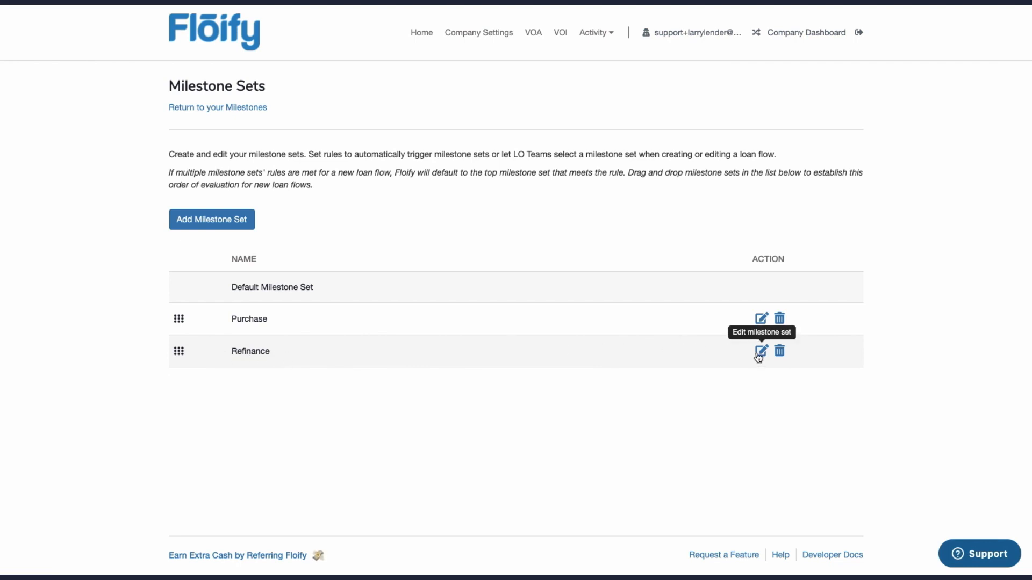
# Return to the company milestones and delete the Pre-Qualification milestone from the Refinance milestone set
pyautogui.click(224, 113)
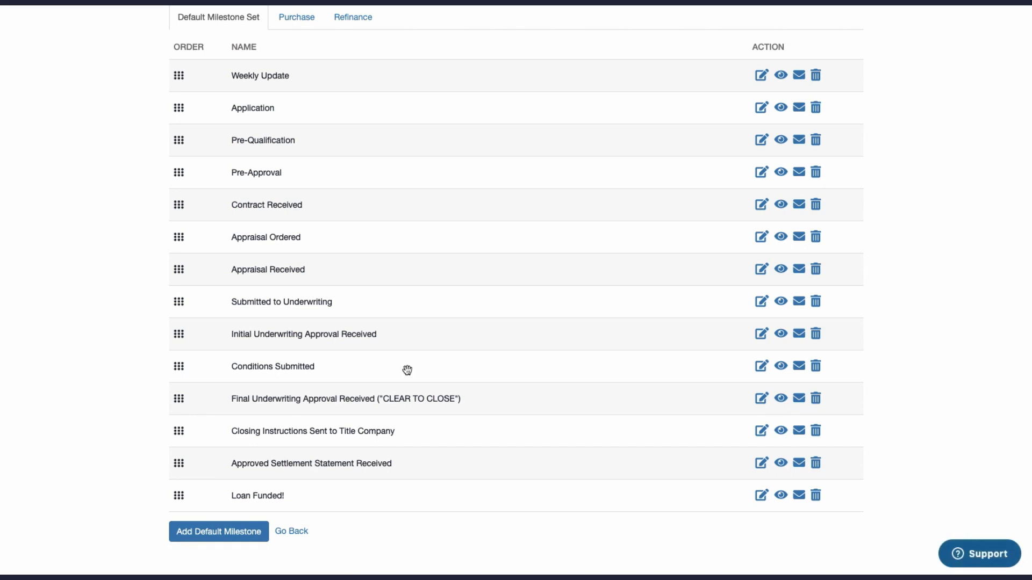
pyautogui.scroll(3, 407, 370)
pyautogui.click(354, 89)
pyautogui.scroll(-1, 362, 266)
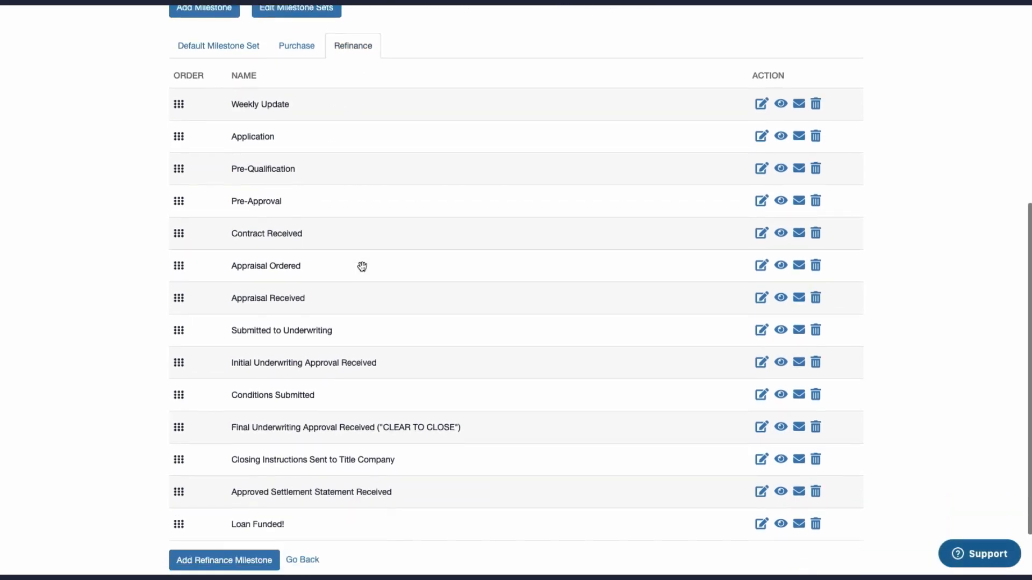
pyautogui.scroll(-1, 362, 266)
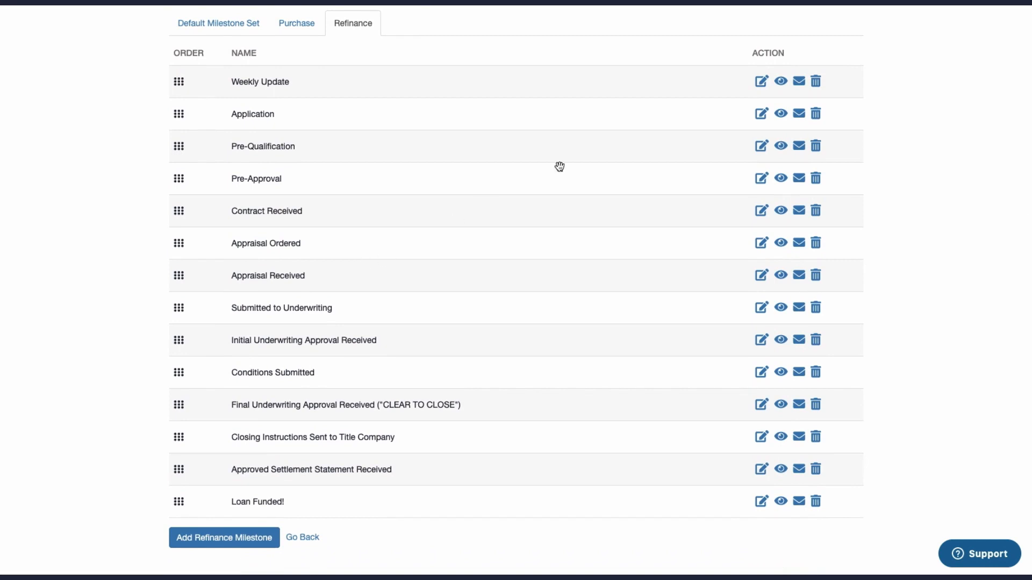
pyautogui.click(816, 143)
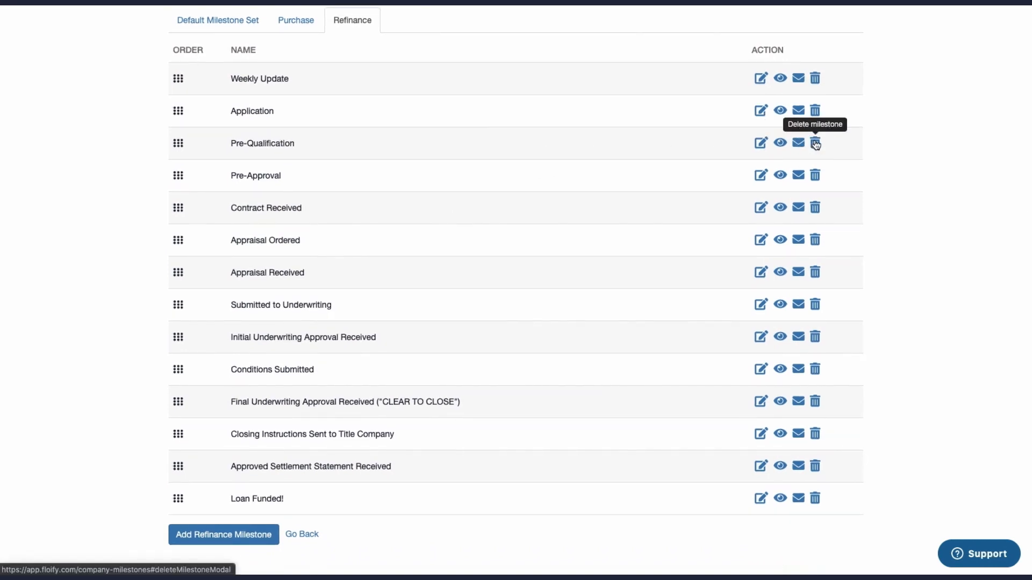
pyautogui.click(615, 142)
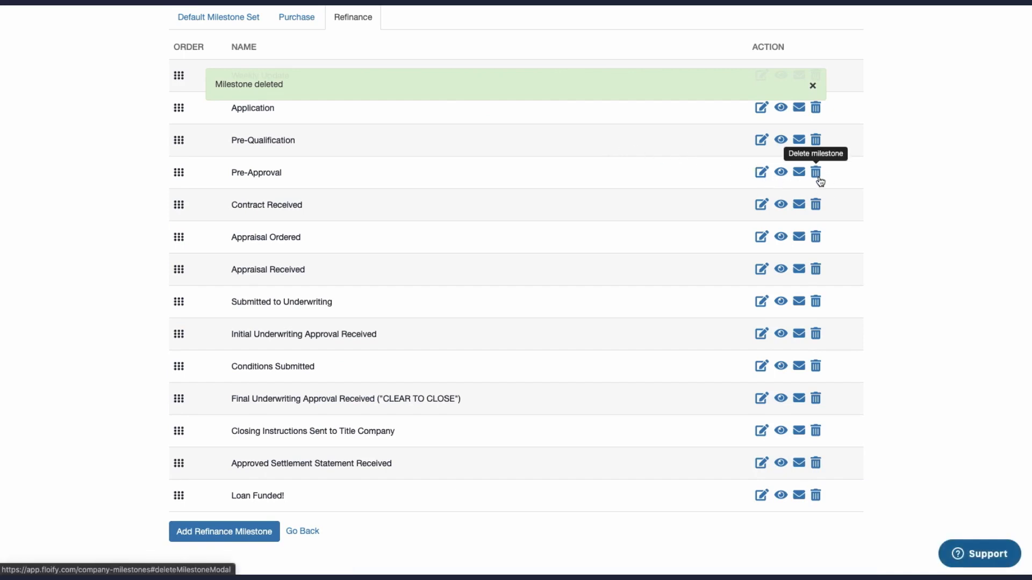
pyautogui.click(816, 173)
pyautogui.click(618, 144)
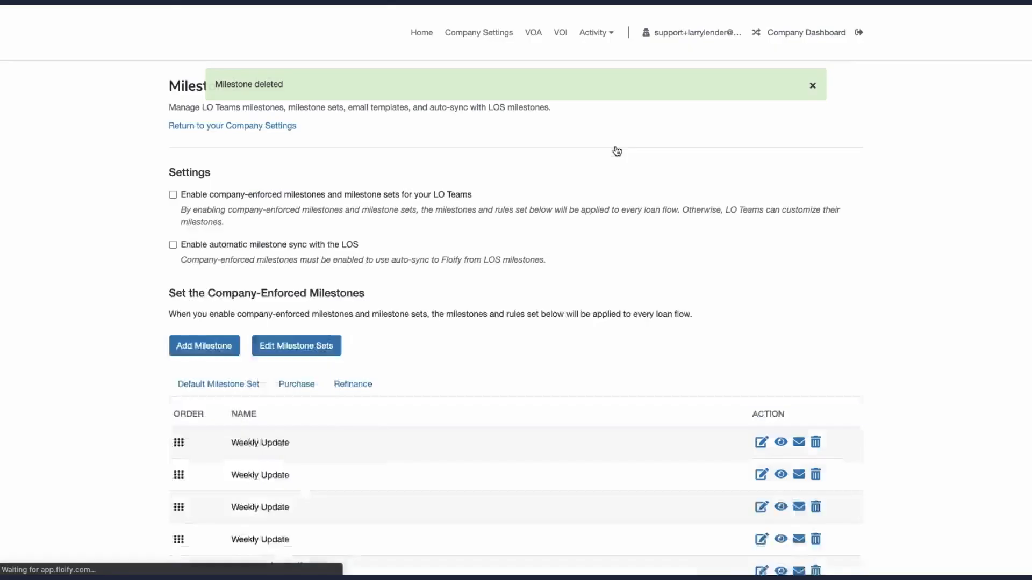
pyautogui.scroll(-1, 603, 265)
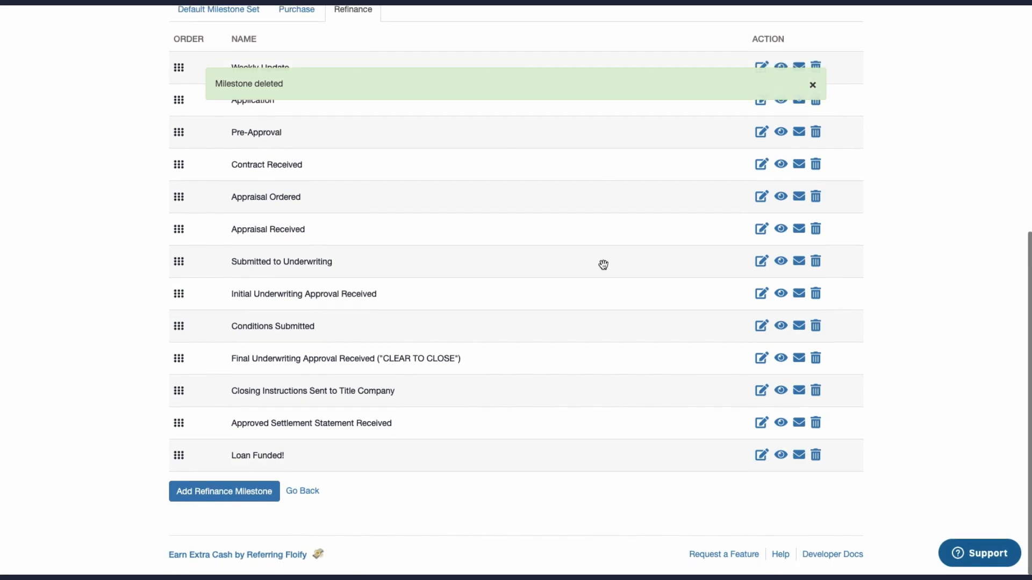
# Add a company-enforced milestone named Conditional Approval to the Default Milestone Set, Purchase and Refinance sets
pyautogui.scroll(1, 603, 265)
pyautogui.scroll(3, 658, 293)
pyautogui.scroll(-3, 246, 509)
pyautogui.scroll(3, 248, 509)
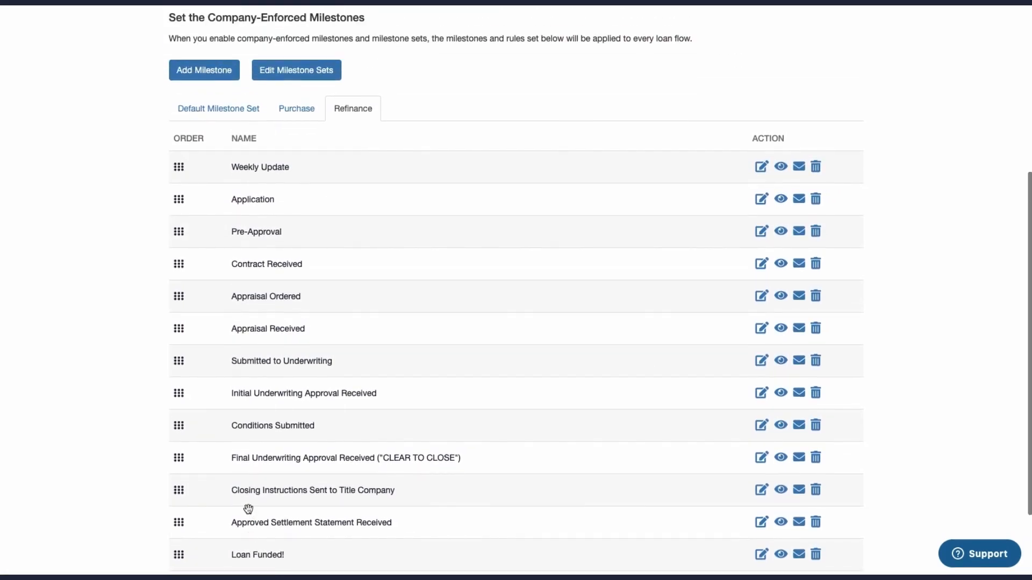
pyautogui.scroll(2, 284, 485)
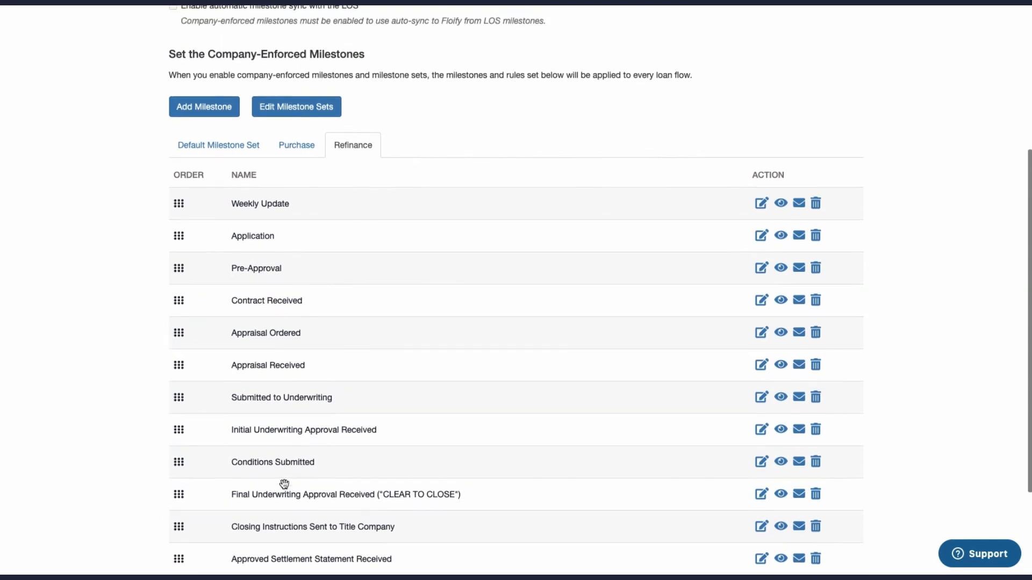
pyautogui.scroll(-3, 298, 315)
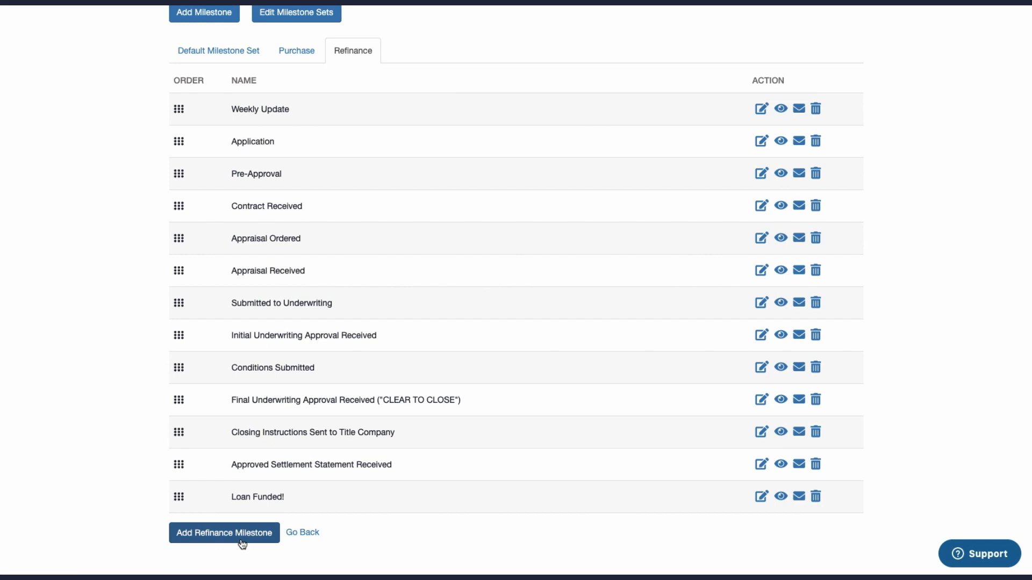
pyautogui.scroll(3, 243, 538)
pyautogui.scroll(-1, 189, 213)
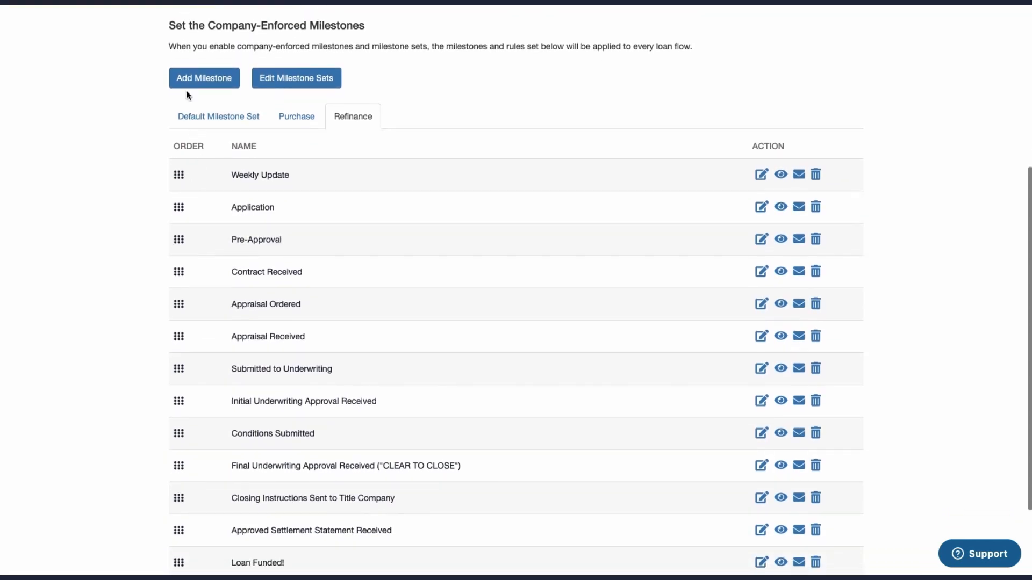
pyautogui.click(206, 76)
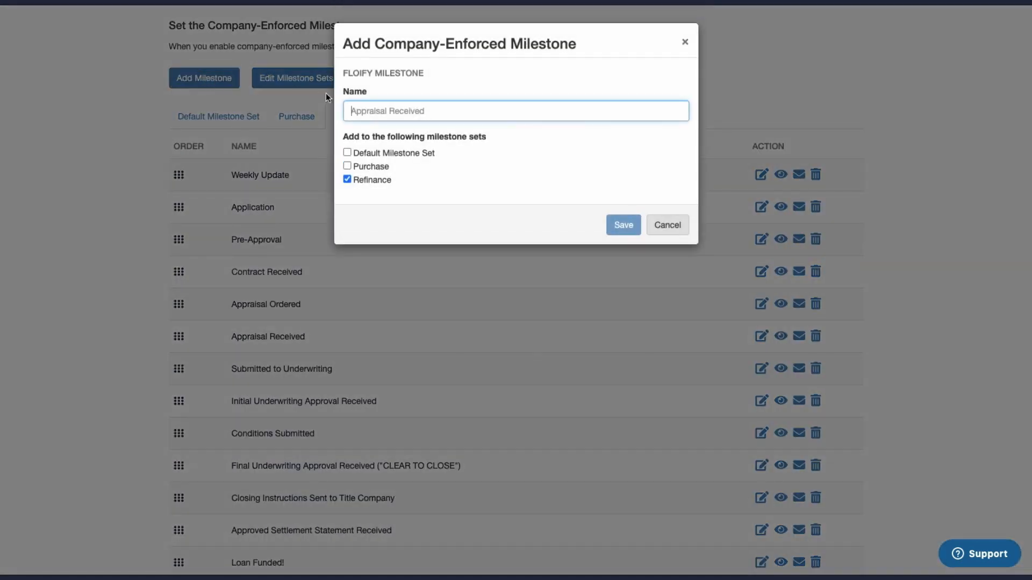
pyautogui.write('Conditional Approval')
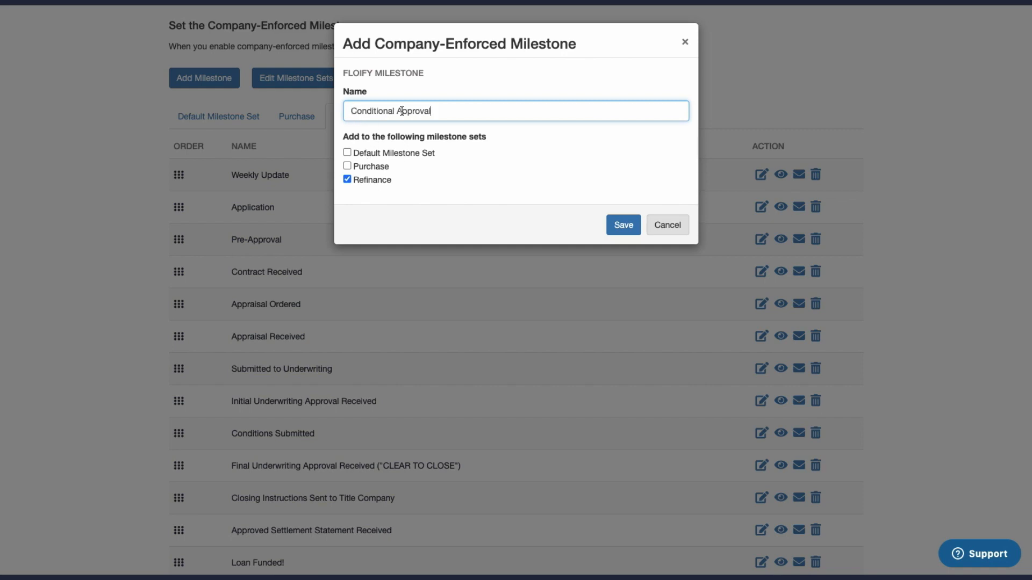
pyautogui.click(346, 152)
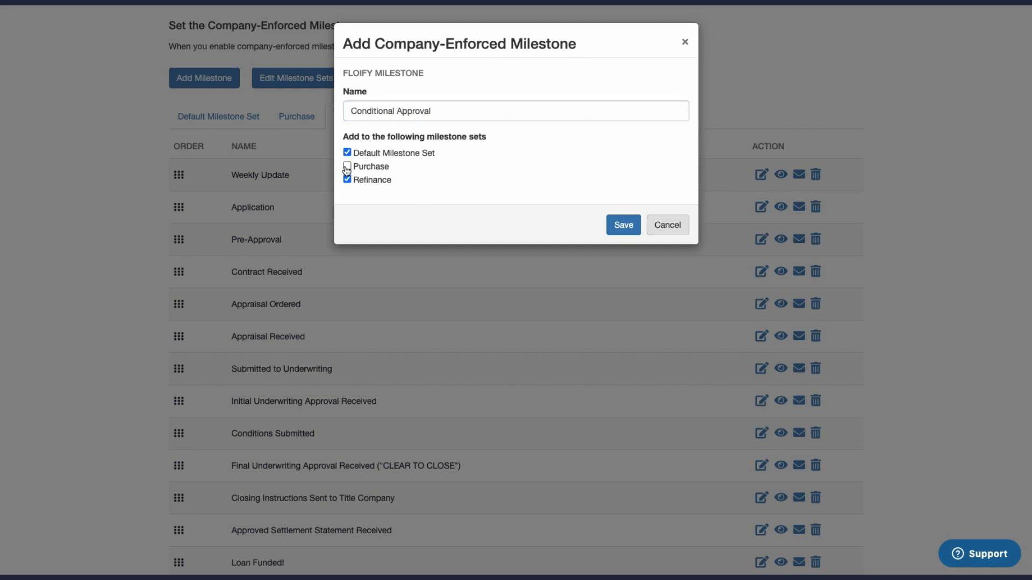
pyautogui.click(347, 152)
pyautogui.click(619, 226)
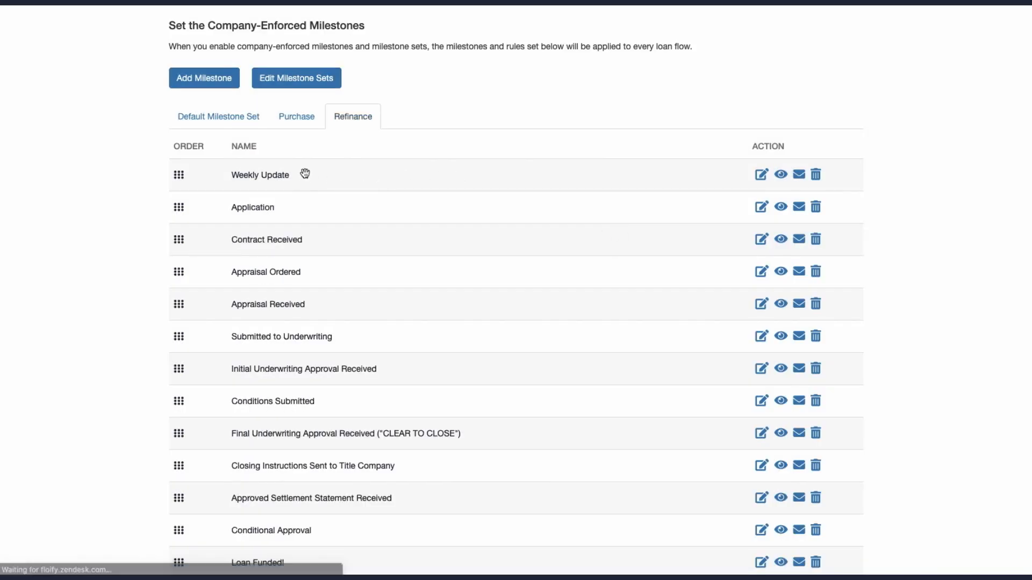
# Move the Conditional Approval milestone directly below Conditions Submitted in both the Refinance and Purchase milestone sets
pyautogui.scroll(-1, 269, 264)
pyautogui.scroll(1, 262, 278)
pyautogui.moveTo(179, 495); pyautogui.dragTo(194, 386)
pyautogui.click(295, 80)
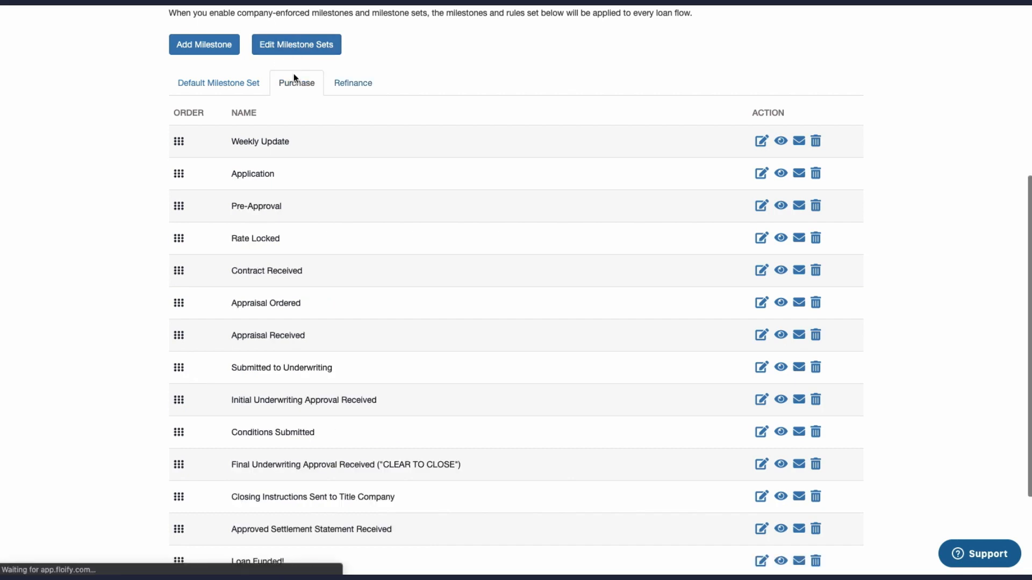
pyautogui.scroll(-2, 243, 387)
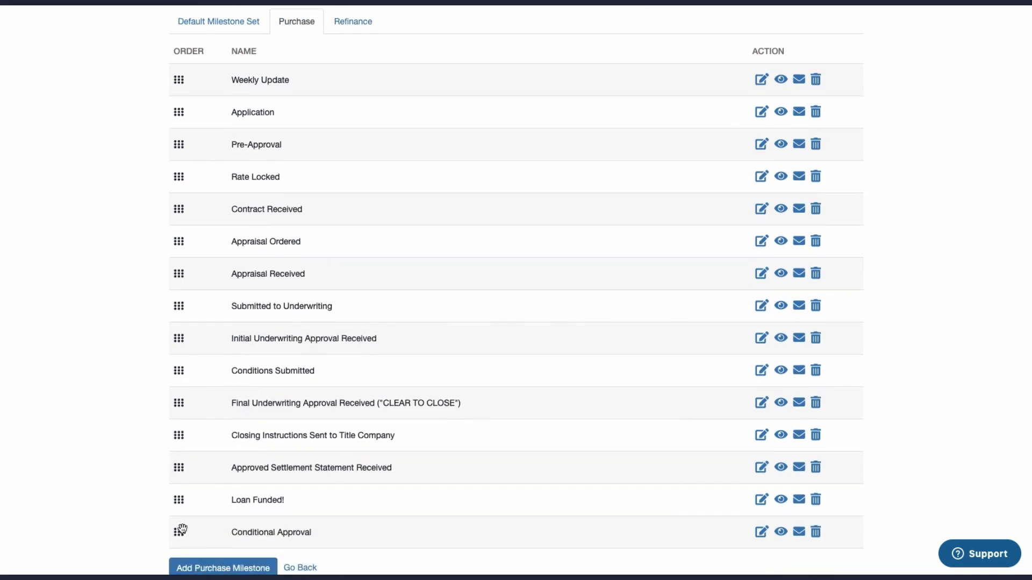
pyautogui.moveTo(185, 532); pyautogui.dragTo(200, 411)
pyautogui.scroll(-1, 472, 433)
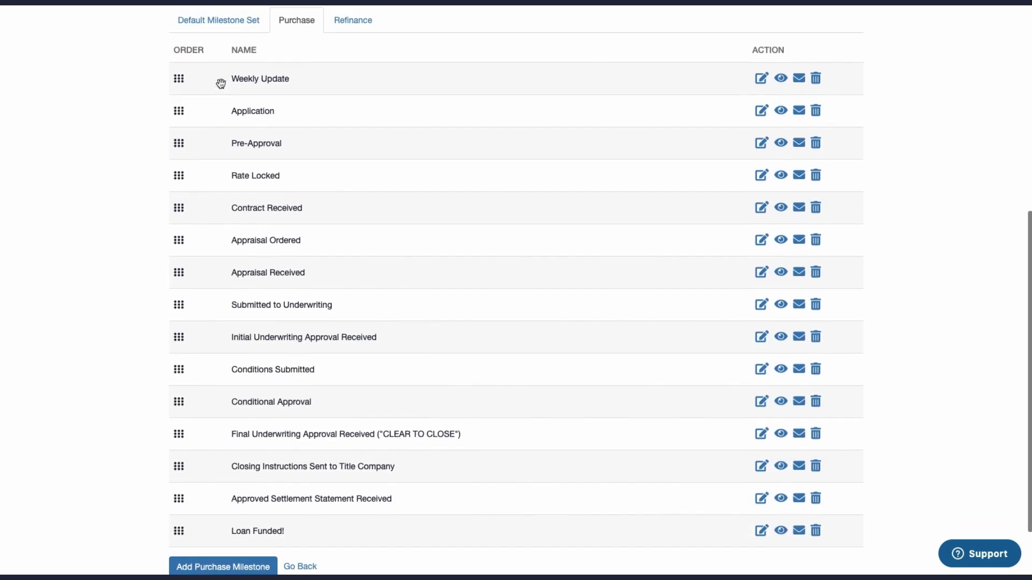
# Review the company milestone lists of the Default Milestone Set, Purchase and Refinance sets in turn
pyautogui.click(185, 27)
pyautogui.click(299, 24)
pyautogui.click(336, 27)
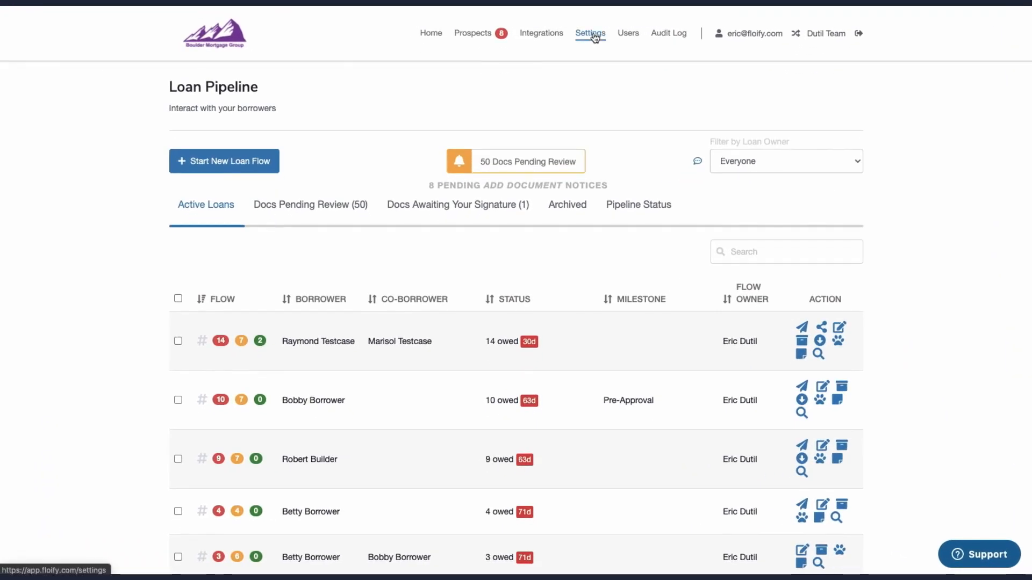
# Open the team's milestone management from the team settings and view the form for adding a milestone
pyautogui.click(590, 34)
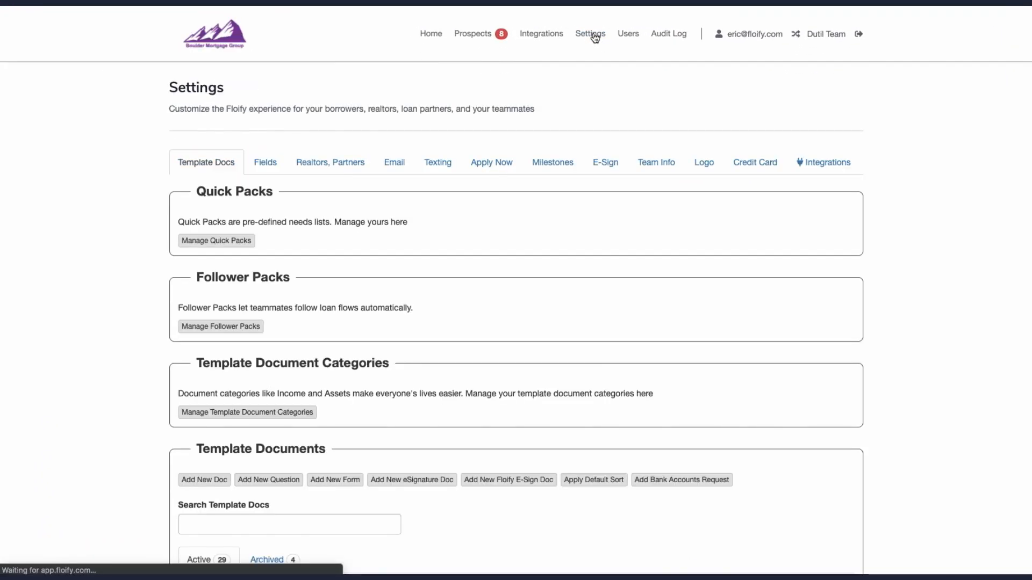
pyautogui.click(548, 170)
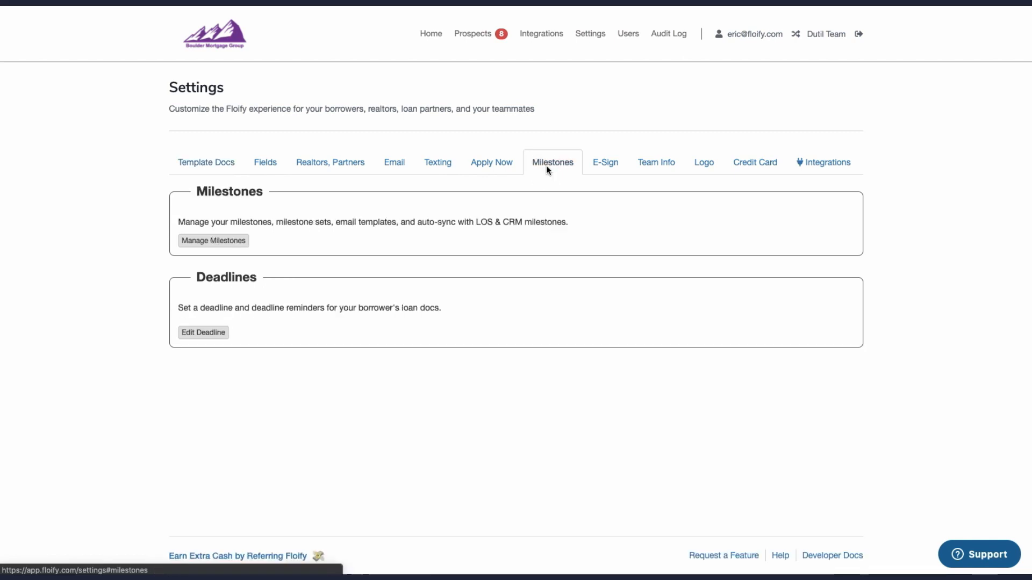
pyautogui.click(236, 245)
pyautogui.scroll(5, 421, 333)
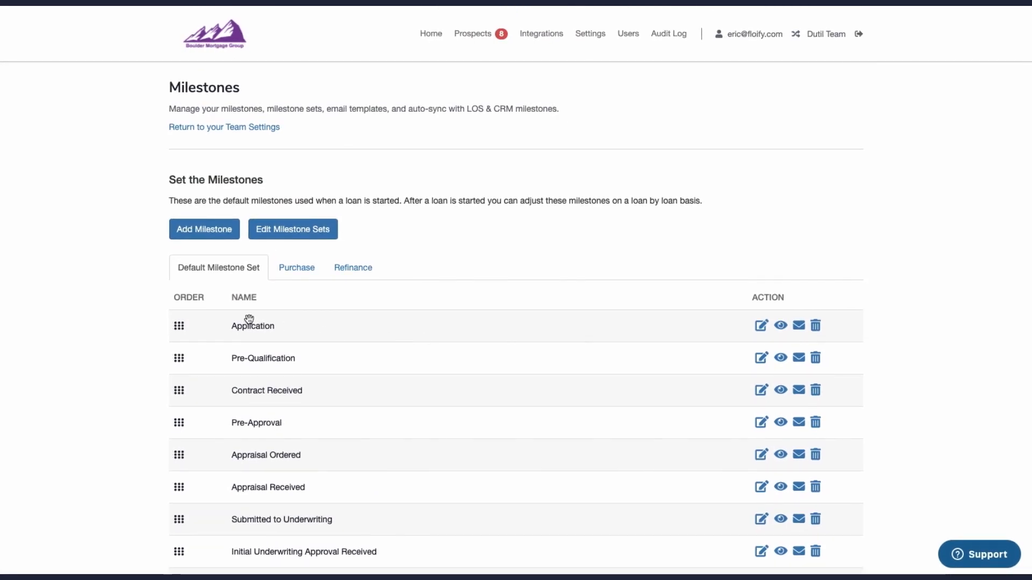
pyautogui.click(209, 235)
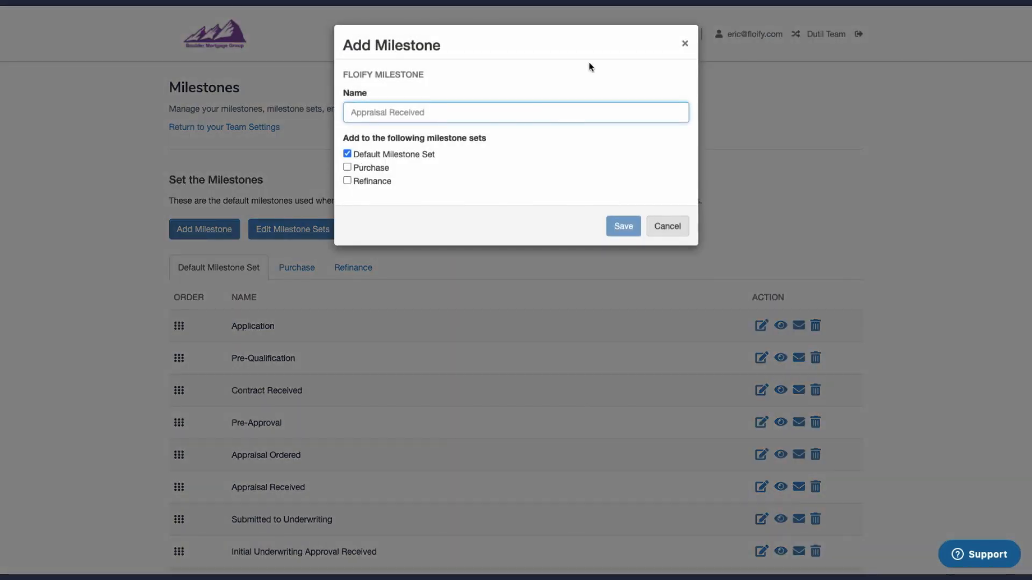
pyautogui.click(686, 44)
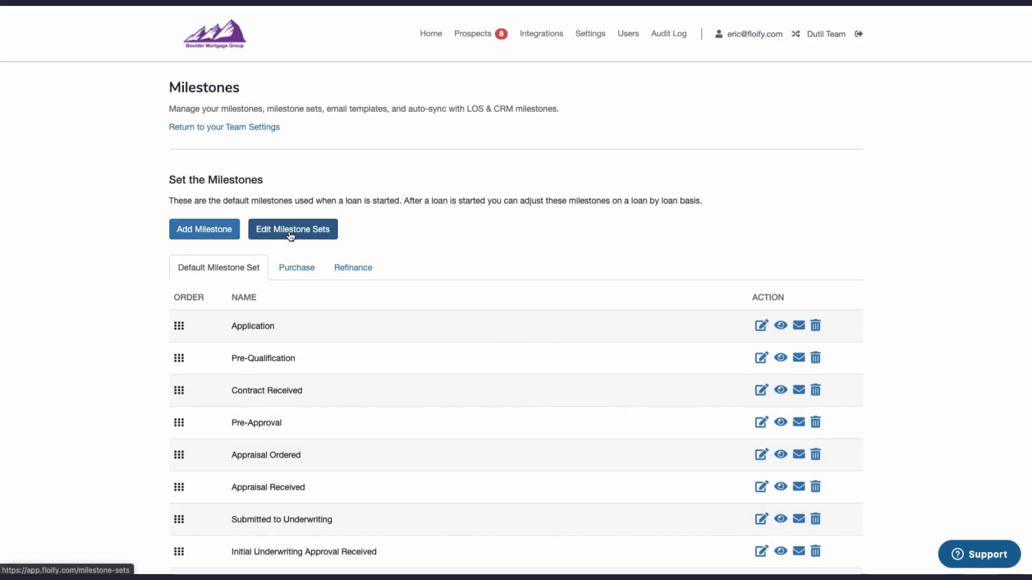
# Open the team's milestone sets and inspect the Refinance set's automatic-use condition without changing it
pyautogui.click(291, 236)
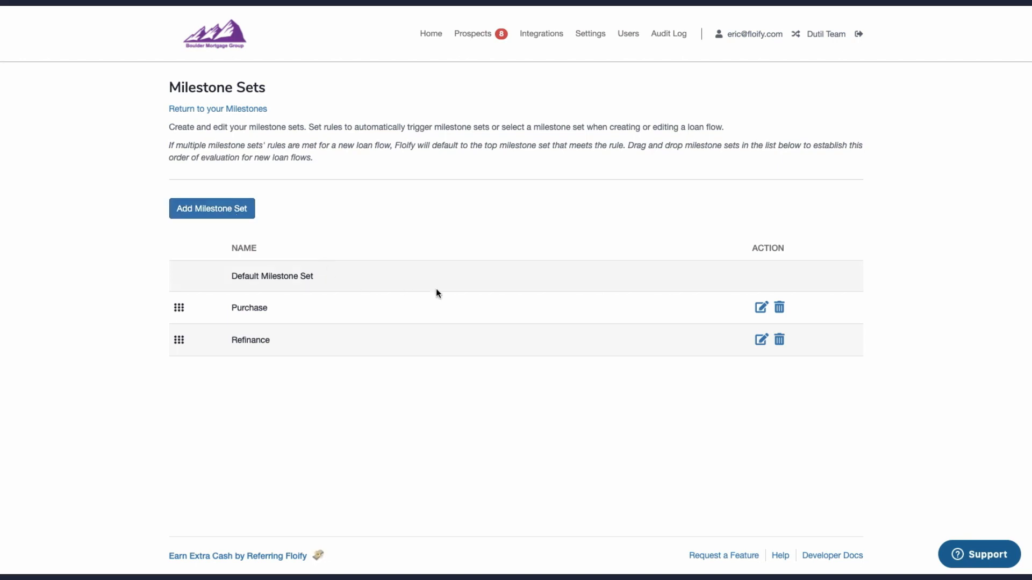
pyautogui.click(761, 339)
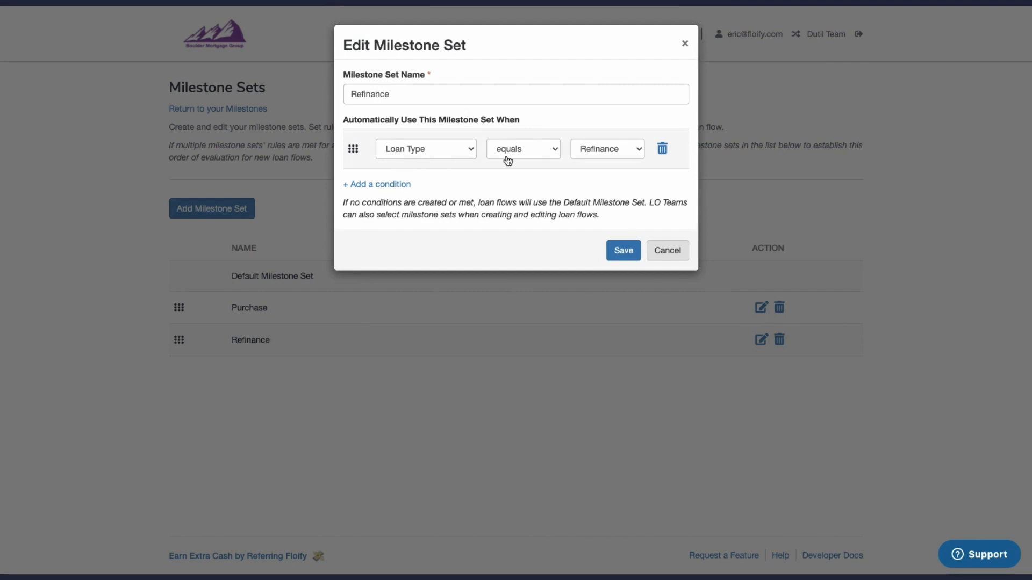
pyautogui.click(684, 46)
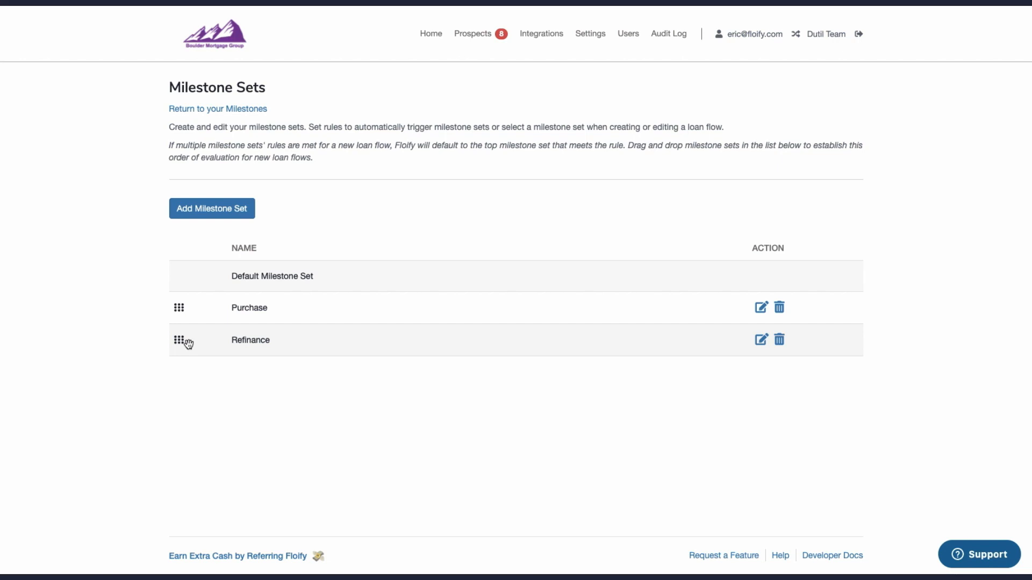
# Move the Refinance milestone set above Purchase in the evaluation order, and move it back below Purchase
pyautogui.moveTo(187, 343); pyautogui.dragTo(188, 299)
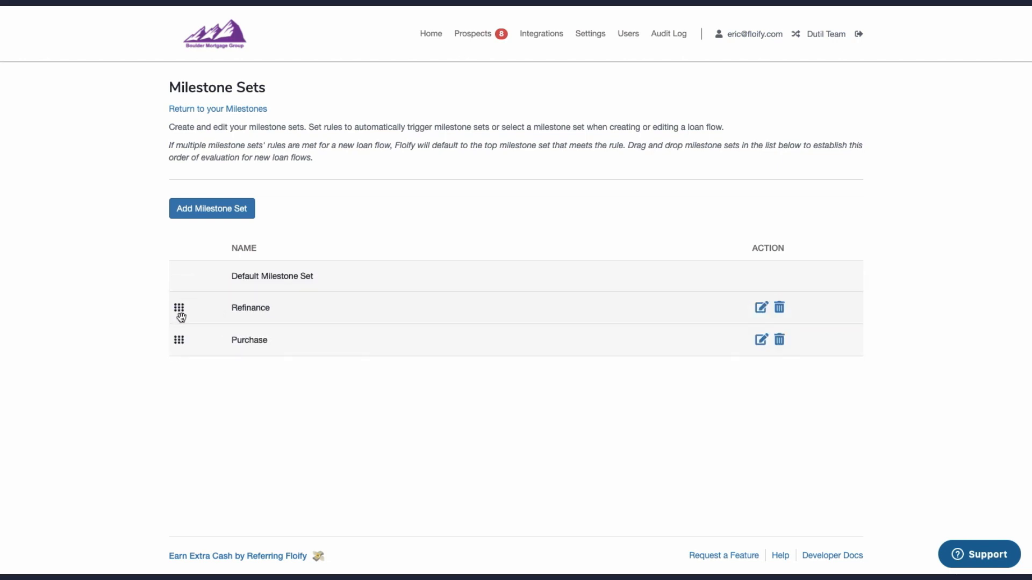
pyautogui.moveTo(181, 309)
pyautogui.mouseDown()
pyautogui.moveTo(184, 347)
pyautogui.moveTo(185, 304)
pyautogui.mouseUp()
pyautogui.moveTo(181, 309); pyautogui.dragTo(191, 342)
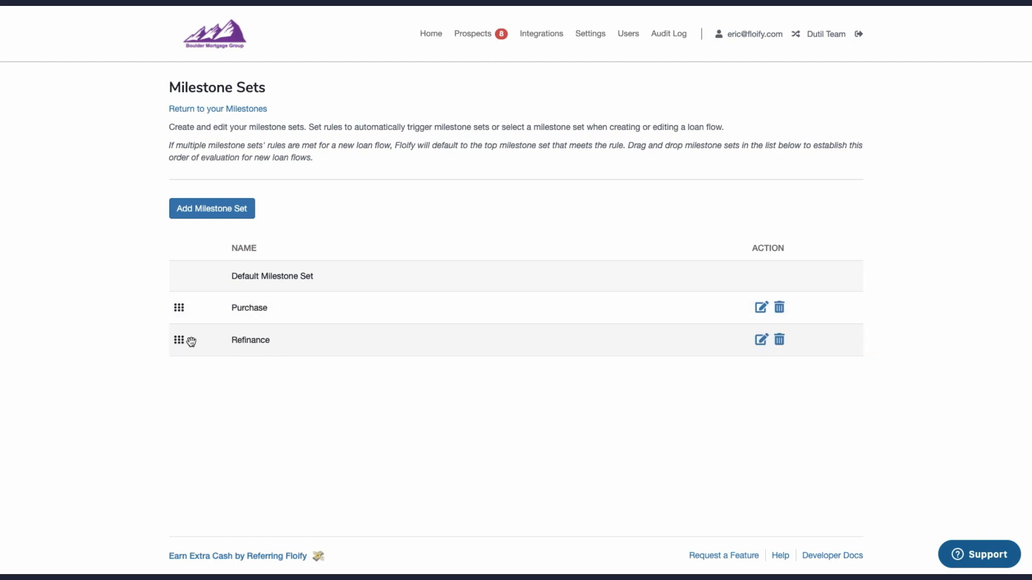
# Return to the team's milestones and compare the milestone lists of the Purchase and Refinance sets
pyautogui.click(197, 109)
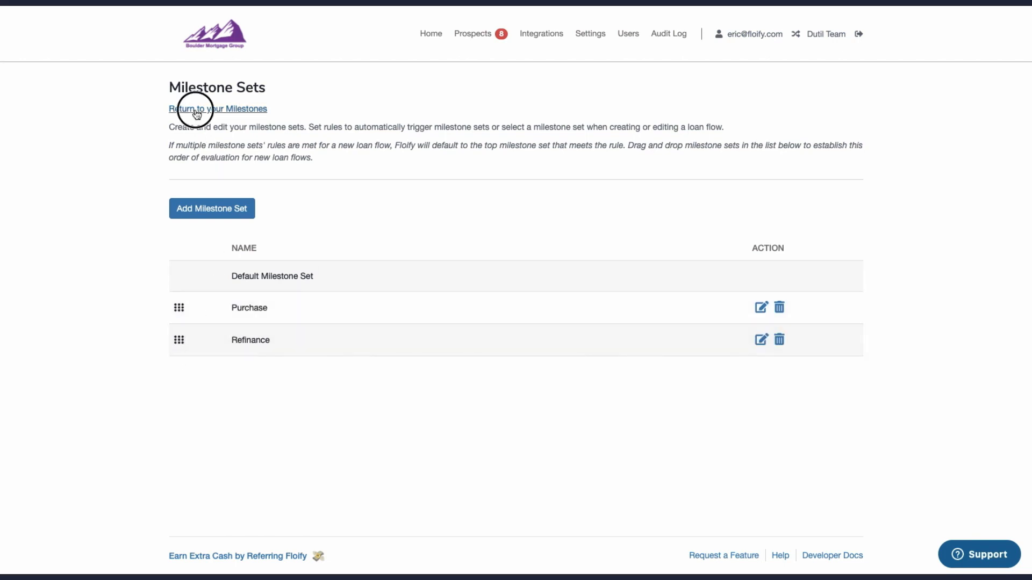
pyautogui.scroll(4, 337, 246)
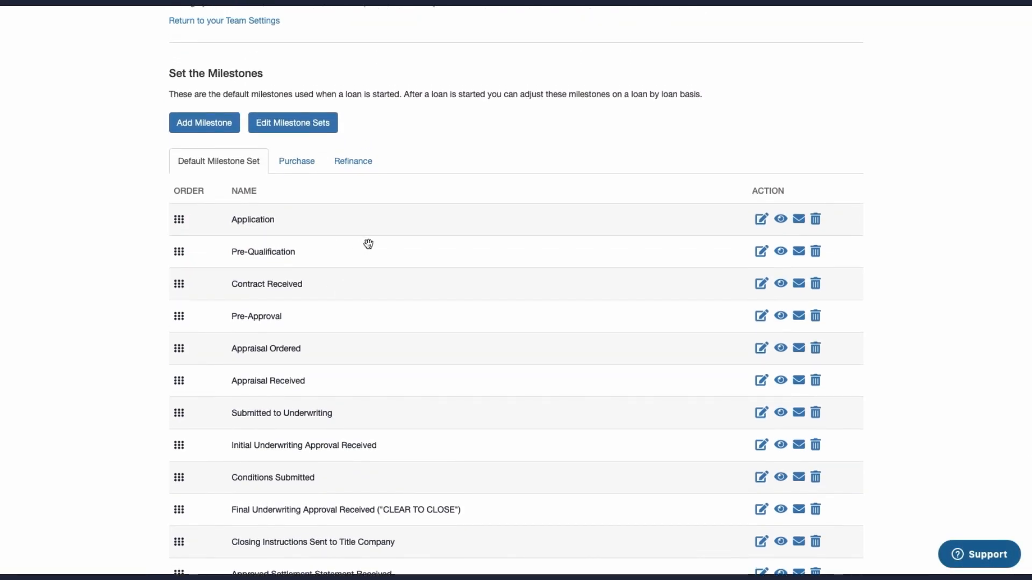
pyautogui.click(295, 161)
pyautogui.click(354, 168)
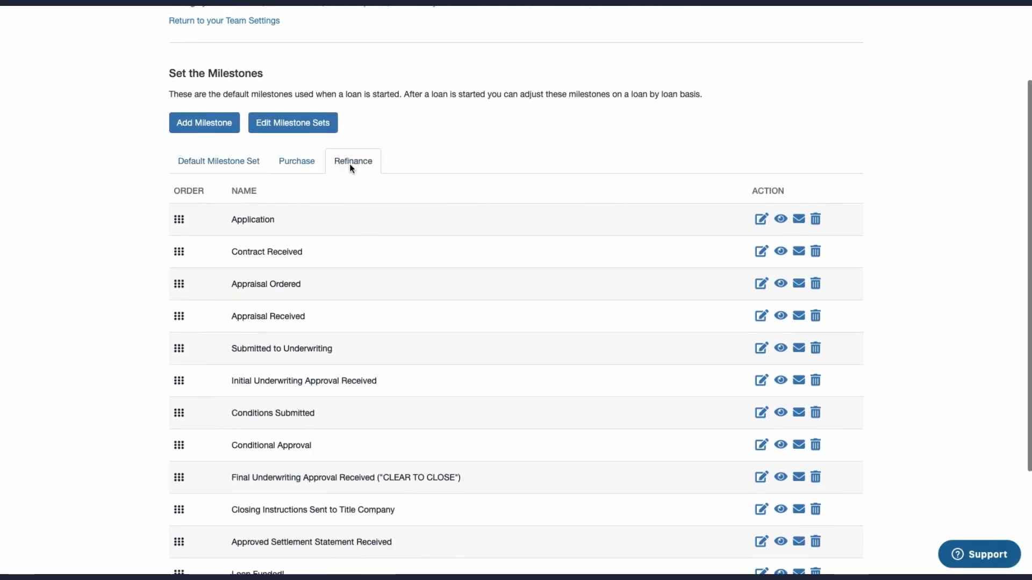
pyautogui.click(316, 171)
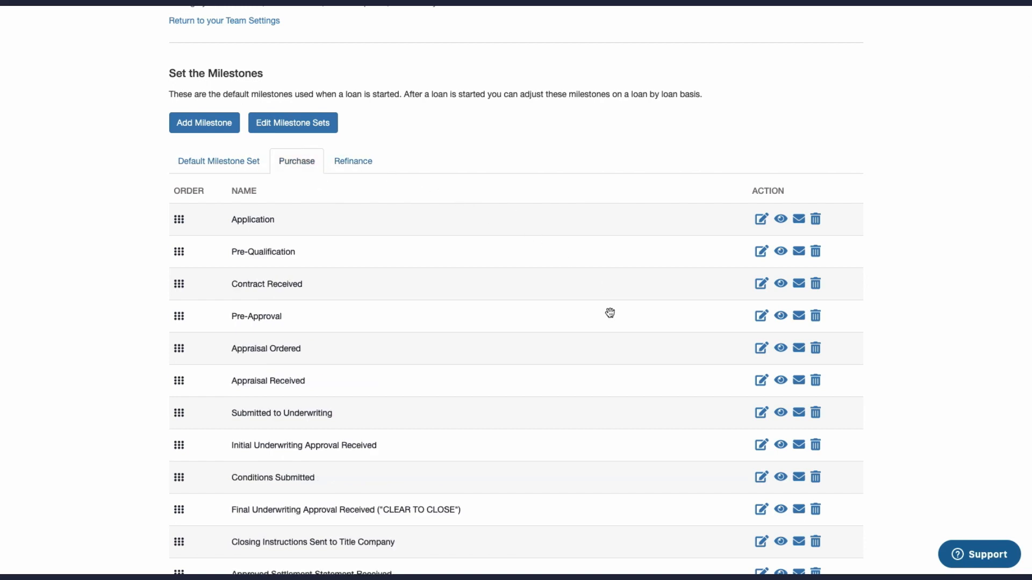
# Enable auto-archiving of loan flows immediately after the Purchase set's Loan Funded! milestone is checked, and save the milestone
pyautogui.scroll(-3, 613, 322)
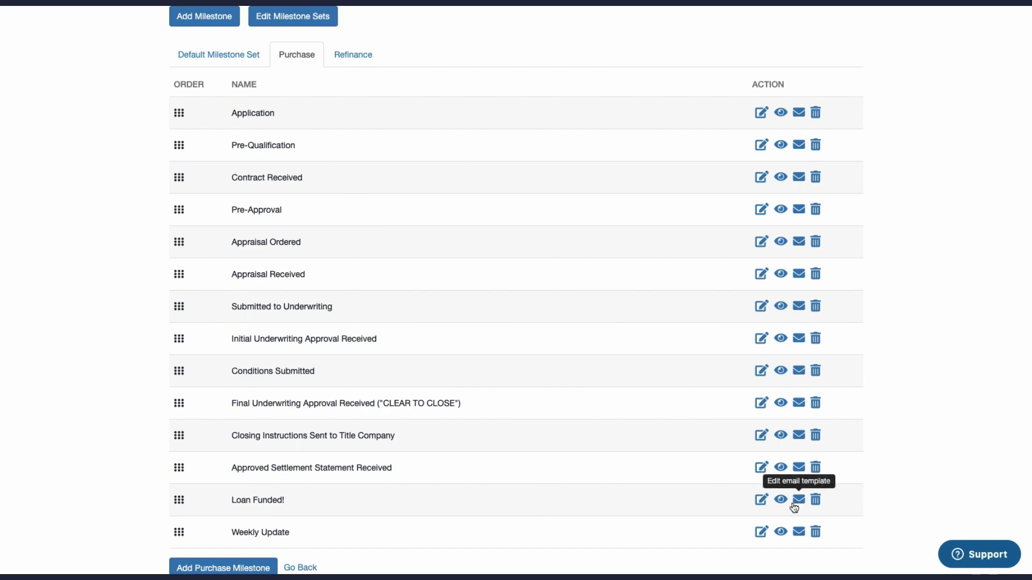
pyautogui.click(760, 504)
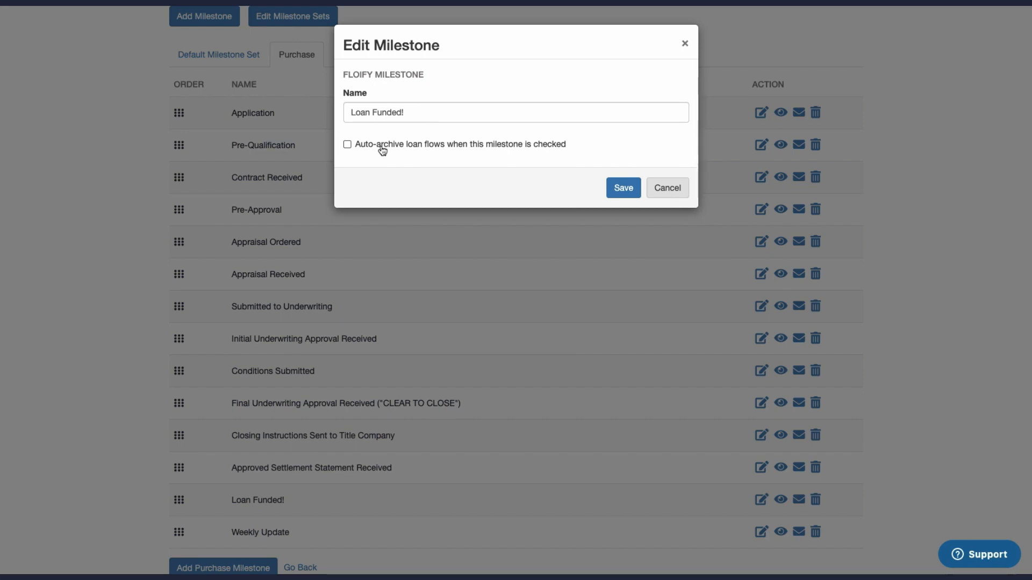
pyautogui.click(348, 146)
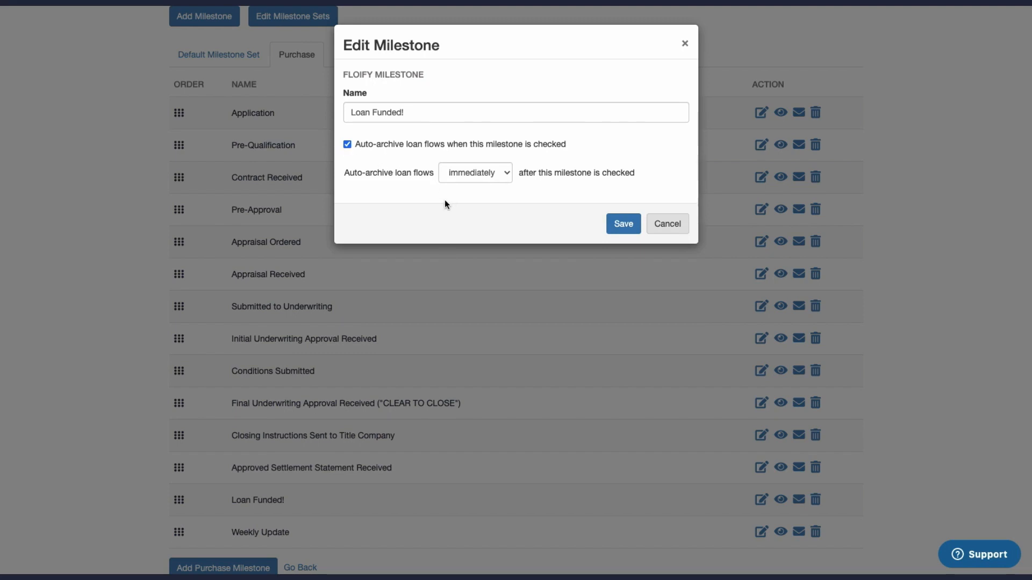
pyautogui.click(457, 184)
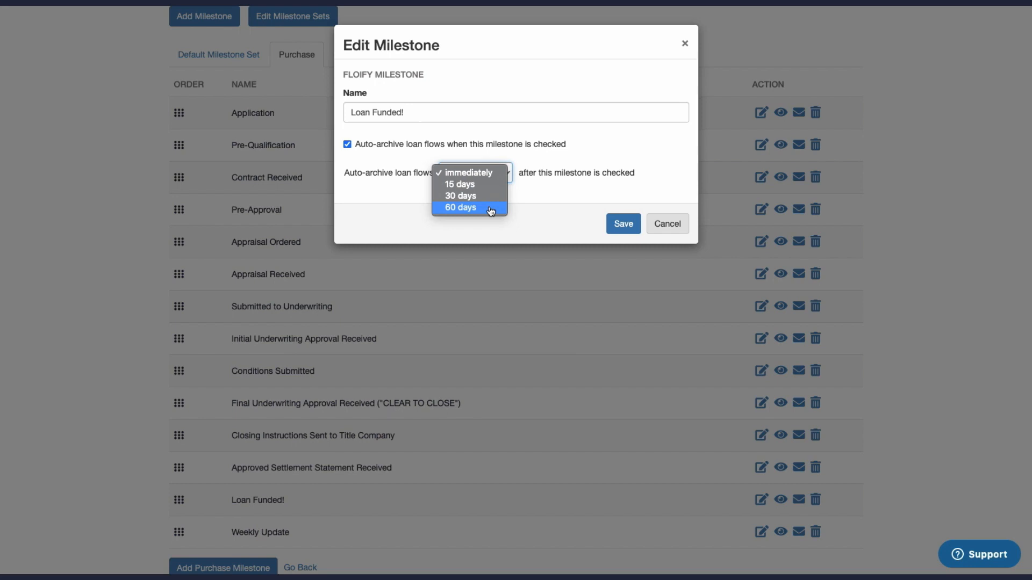
pyautogui.click(484, 178)
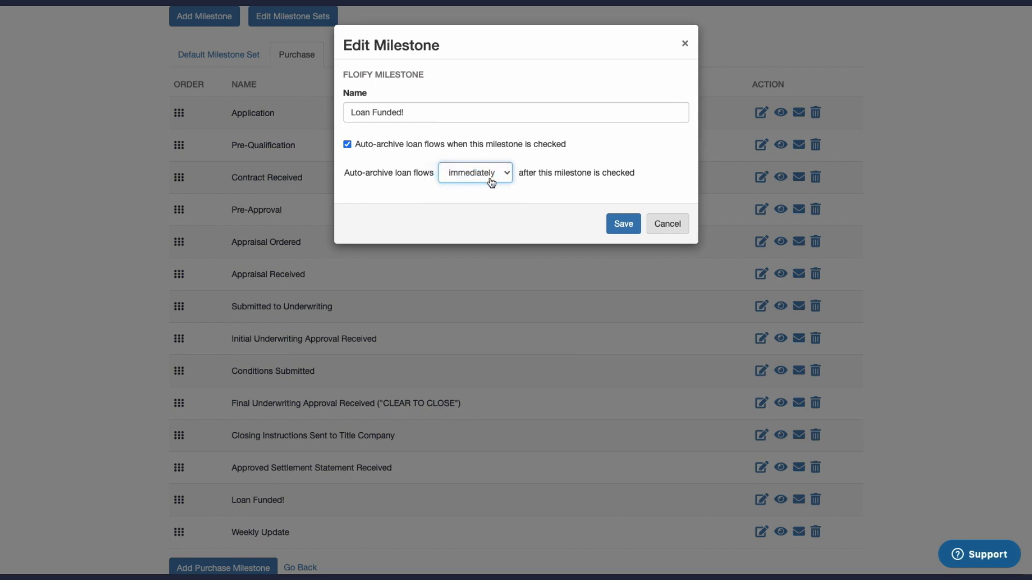
pyautogui.click(624, 233)
pyautogui.click(624, 232)
# Leave the team's milestone settings and return to the Loan Pipeline
pyautogui.scroll(-5, 624, 233)
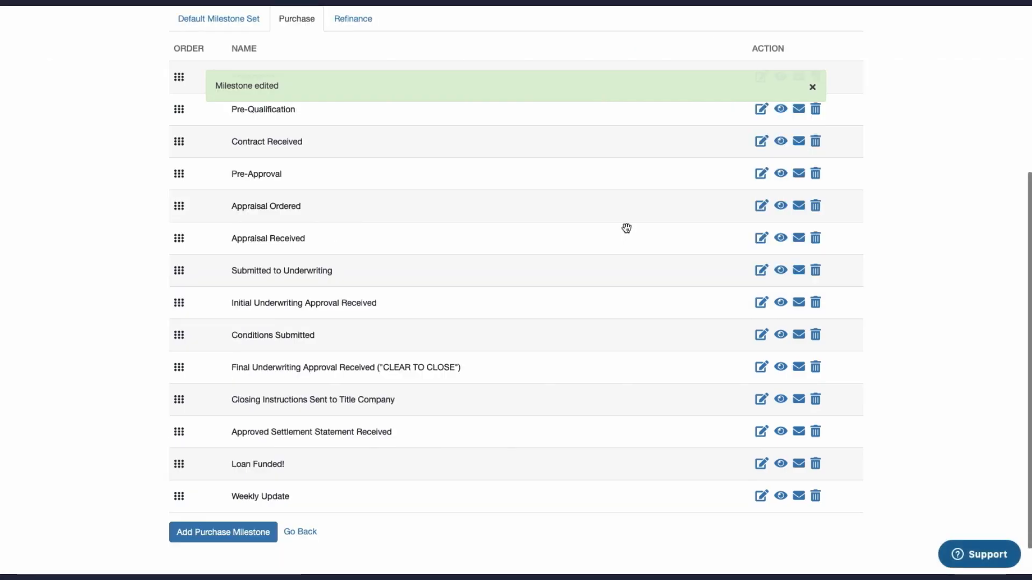
pyautogui.scroll(4, 627, 228)
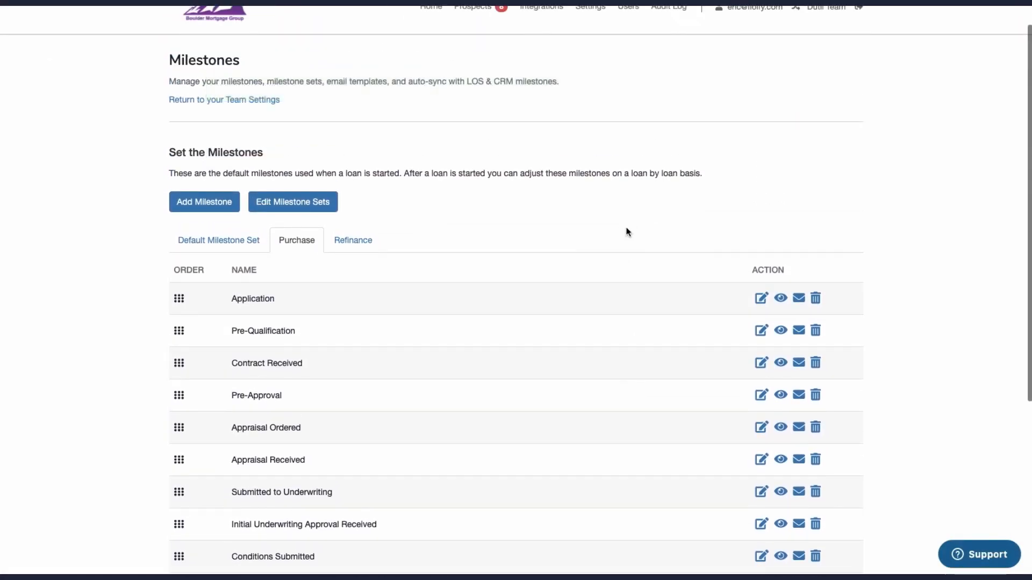
pyautogui.scroll(1, 626, 230)
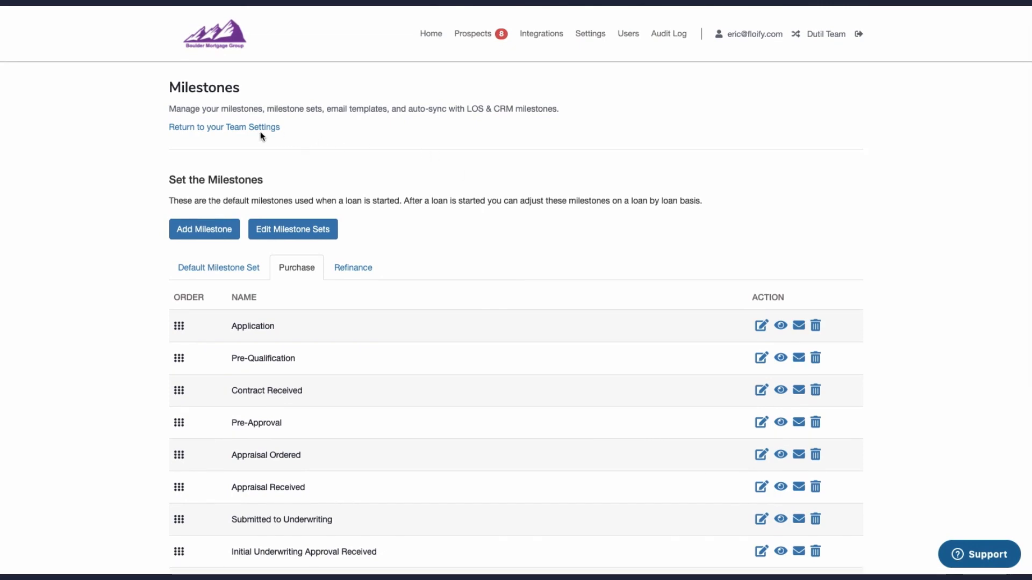
pyautogui.click(430, 36)
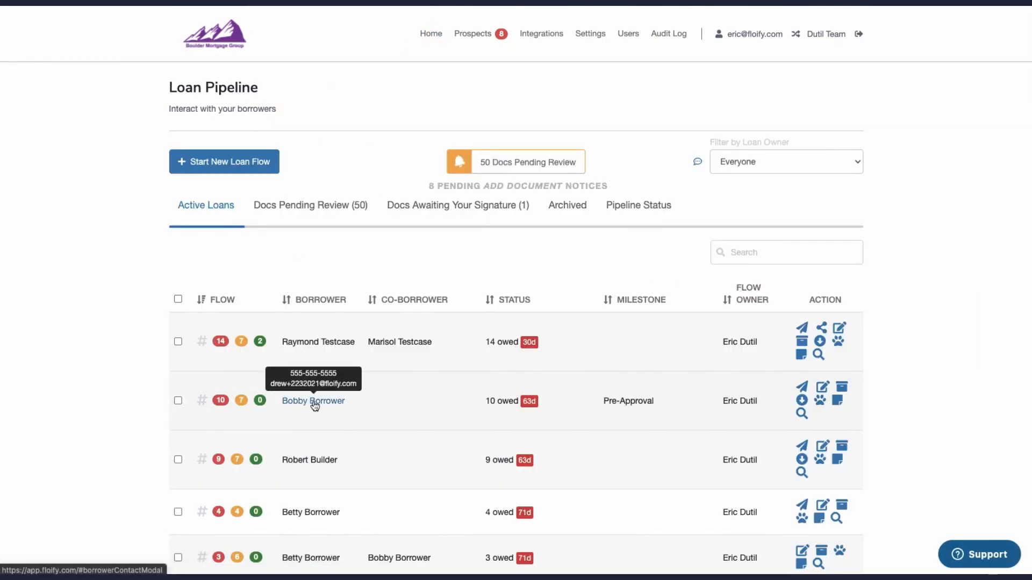
# Open the Borrower - Purchase loan flow with 10 docs owed and review the milestone sets available in its loan details
pyautogui.click(220, 407)
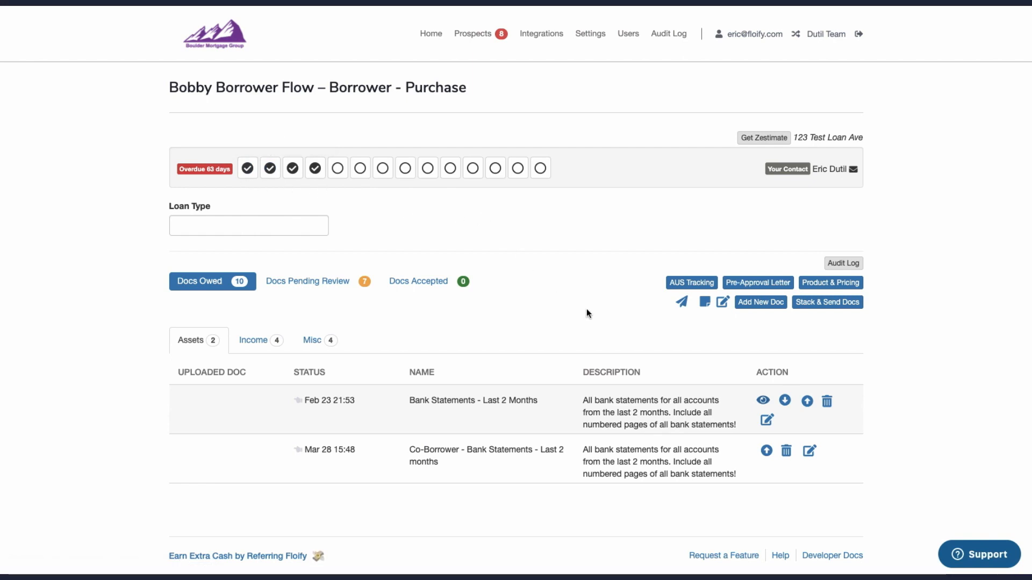
pyautogui.click(723, 302)
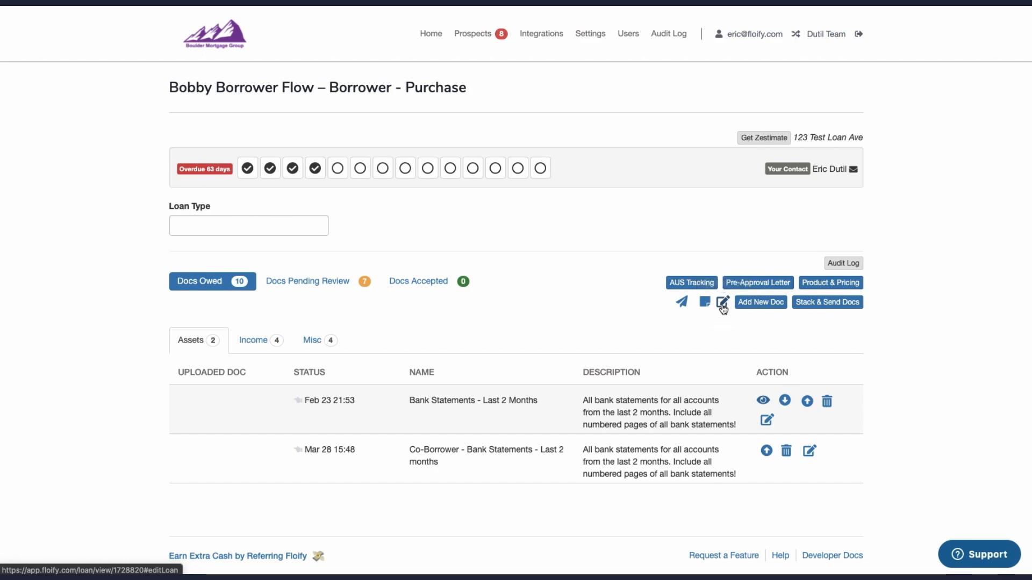
pyautogui.scroll(-5, 537, 347)
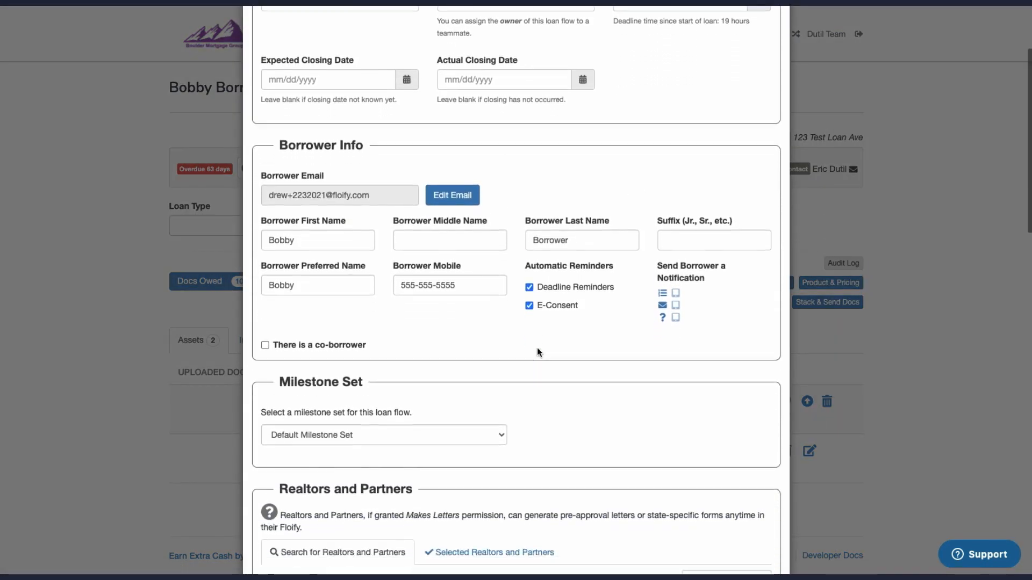
pyautogui.moveTo(277, 209); pyautogui.dragTo(375, 211)
pyautogui.click(422, 219)
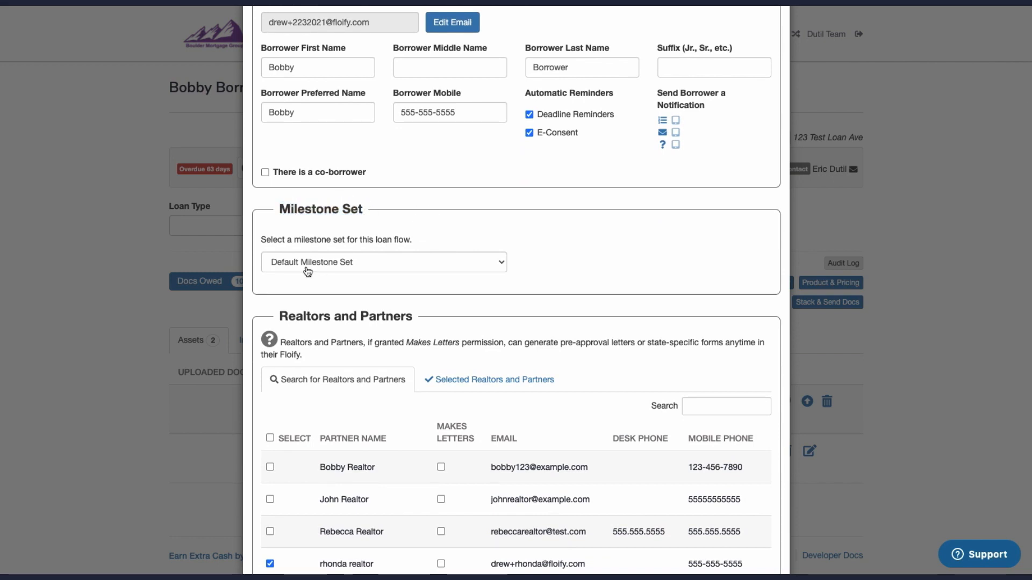
pyautogui.click(401, 269)
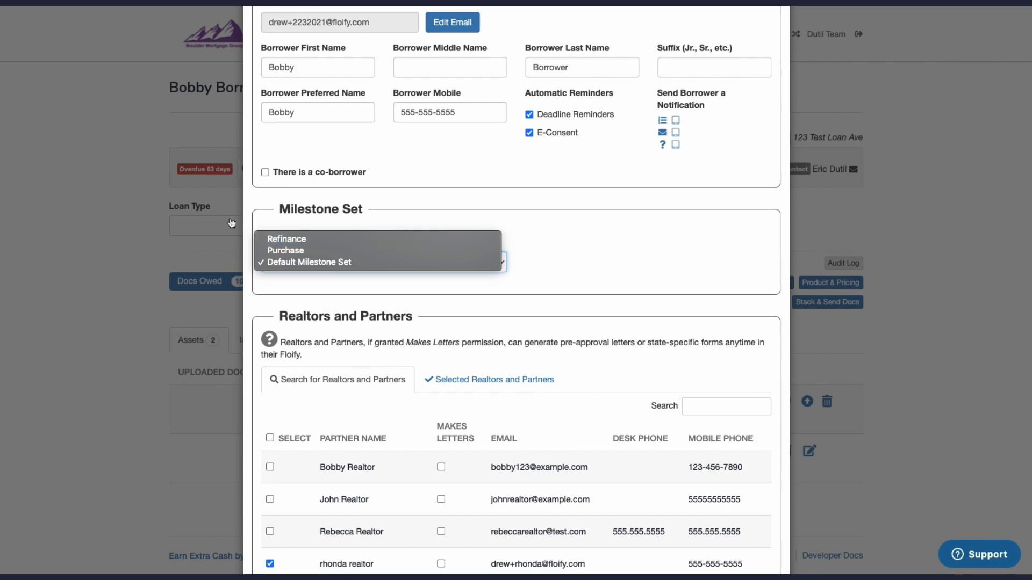
pyautogui.click(133, 226)
pyautogui.click(231, 203)
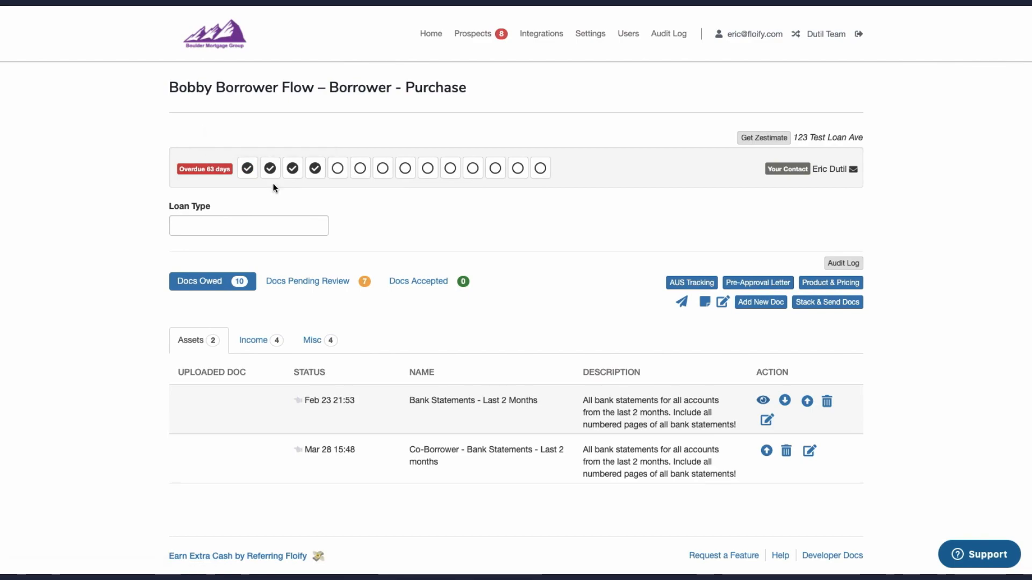
# Change the loan flow's milestone set to Refinance and save the loan flow
pyautogui.click(723, 304)
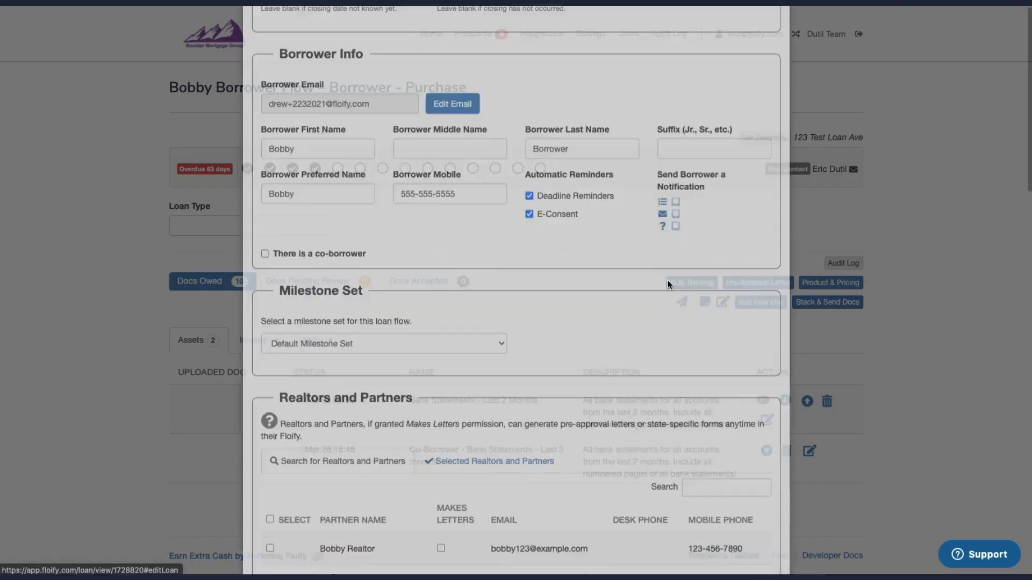
pyautogui.scroll(-5, 461, 376)
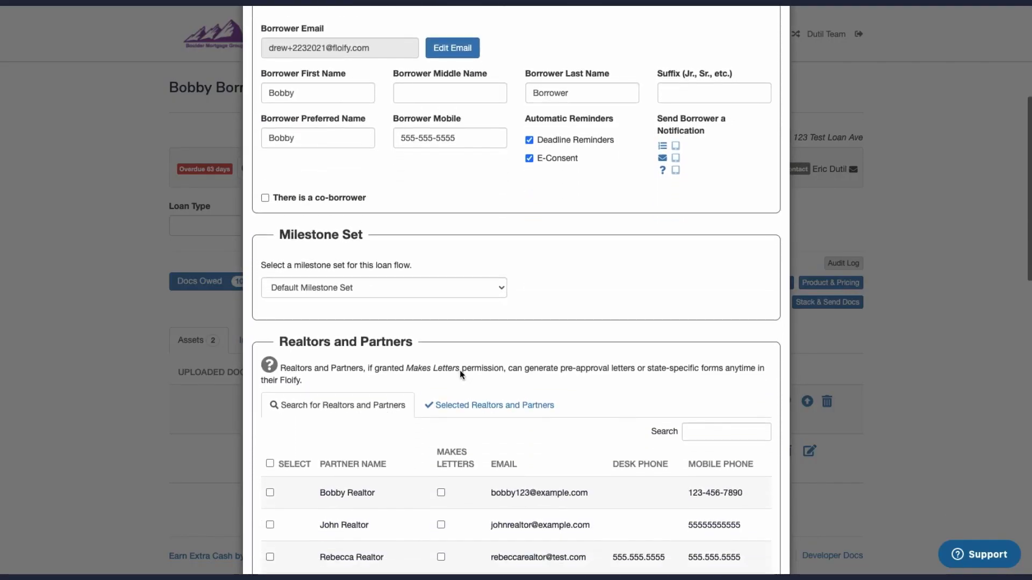
pyautogui.click(364, 293)
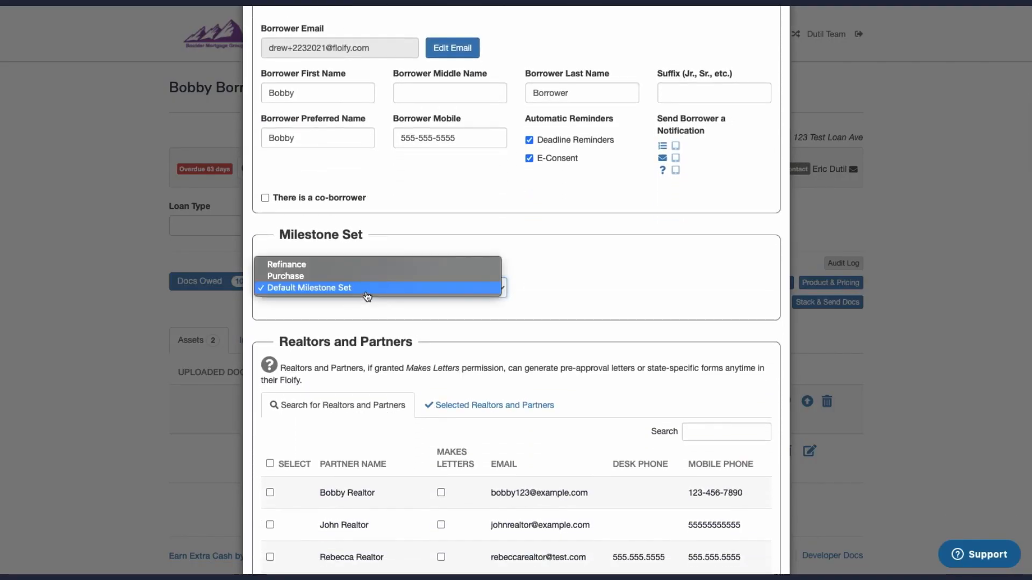
pyautogui.click(335, 267)
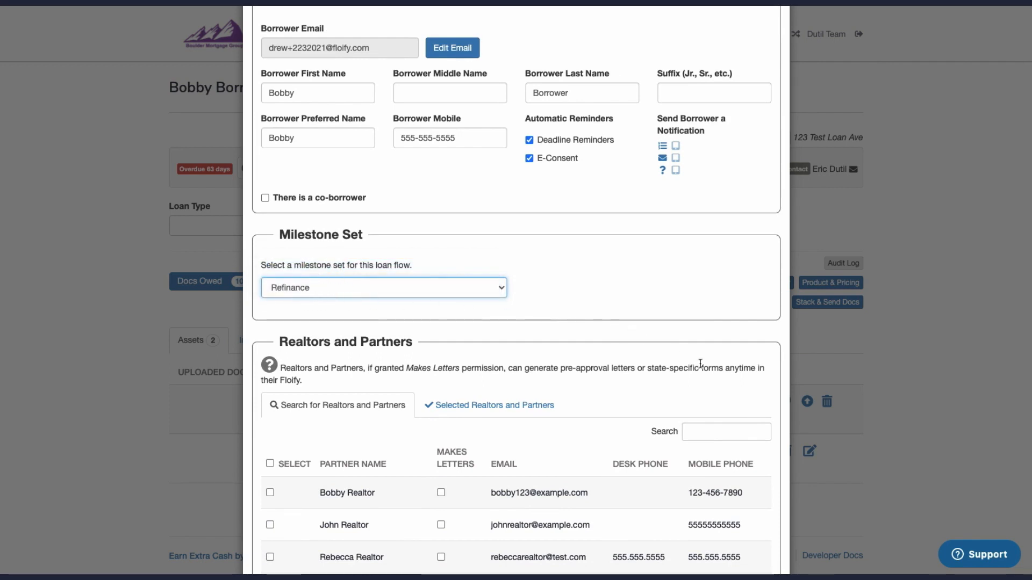
pyautogui.scroll(-10, 701, 377)
pyautogui.click(716, 537)
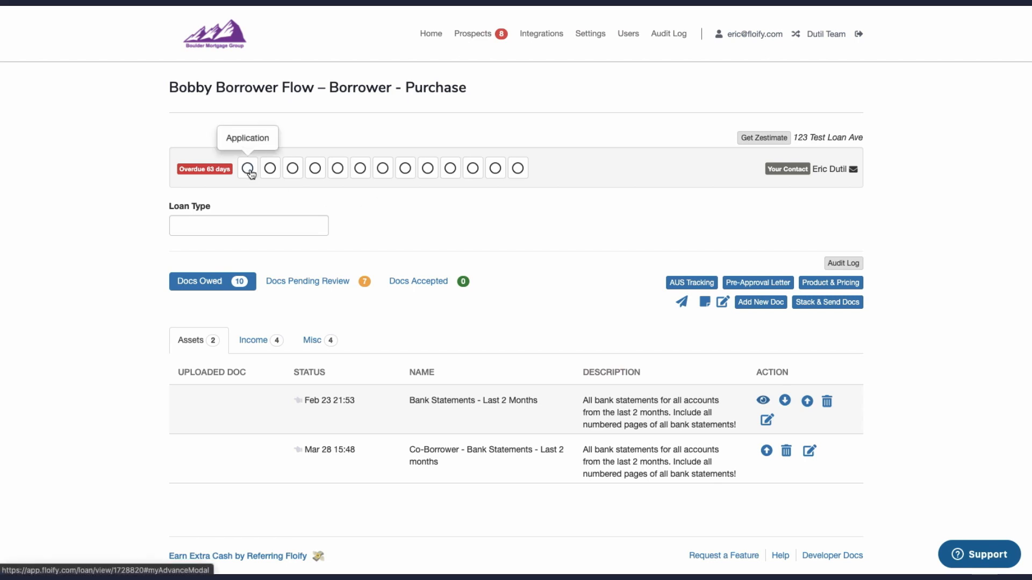
# Preview the option to send no email or texts for the Appraisal Received milestone, and close it without saving
pyautogui.click(315, 169)
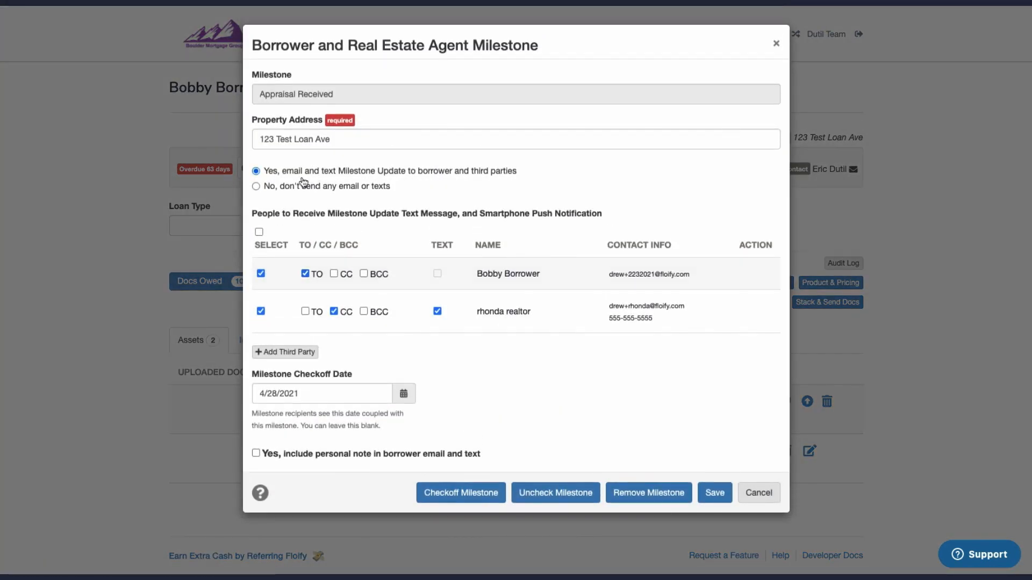
pyautogui.click(256, 187)
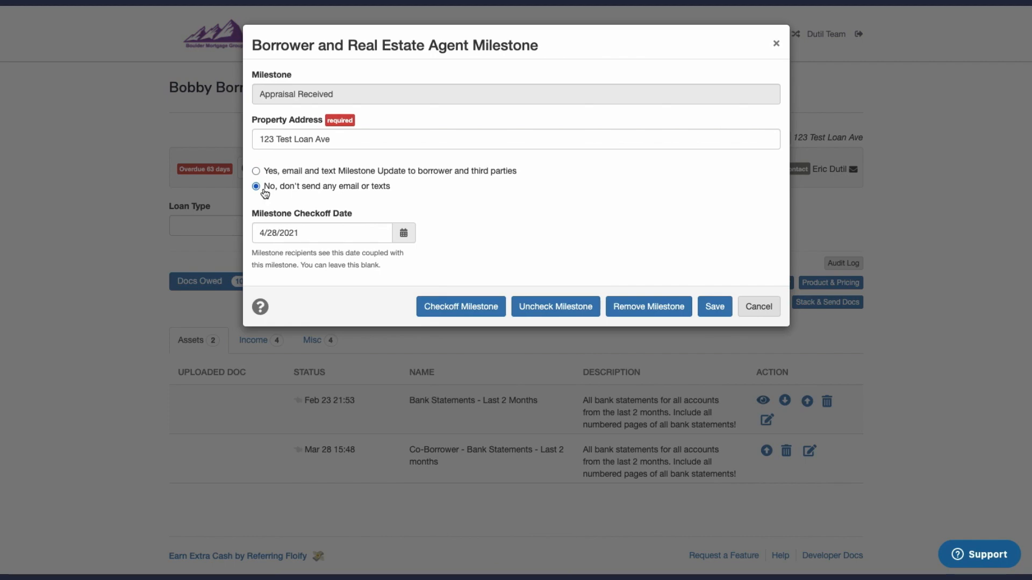
pyautogui.click(776, 47)
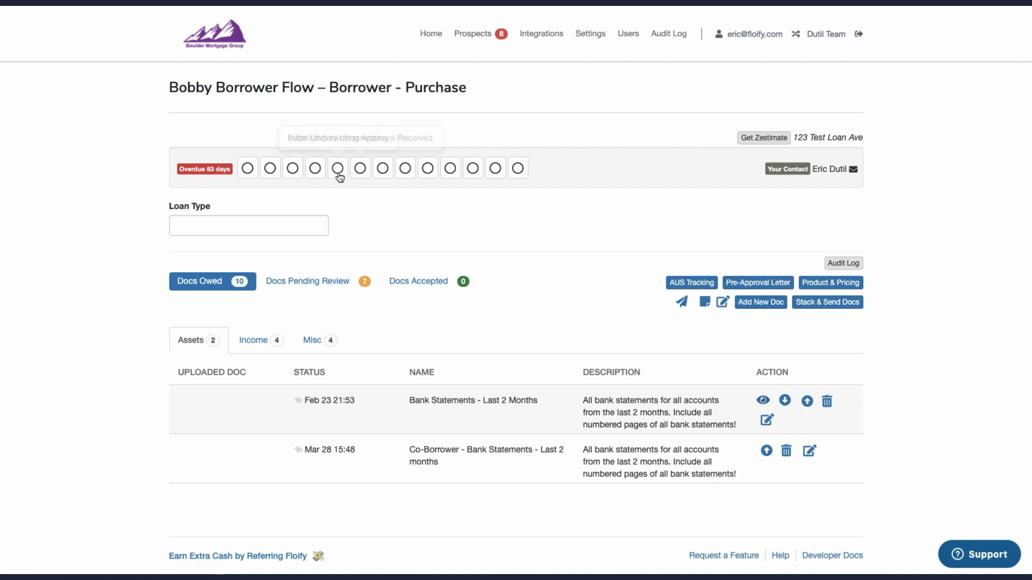
# Change the loan flow's milestone set to Purchase and save the loan flow
pyautogui.click(722, 304)
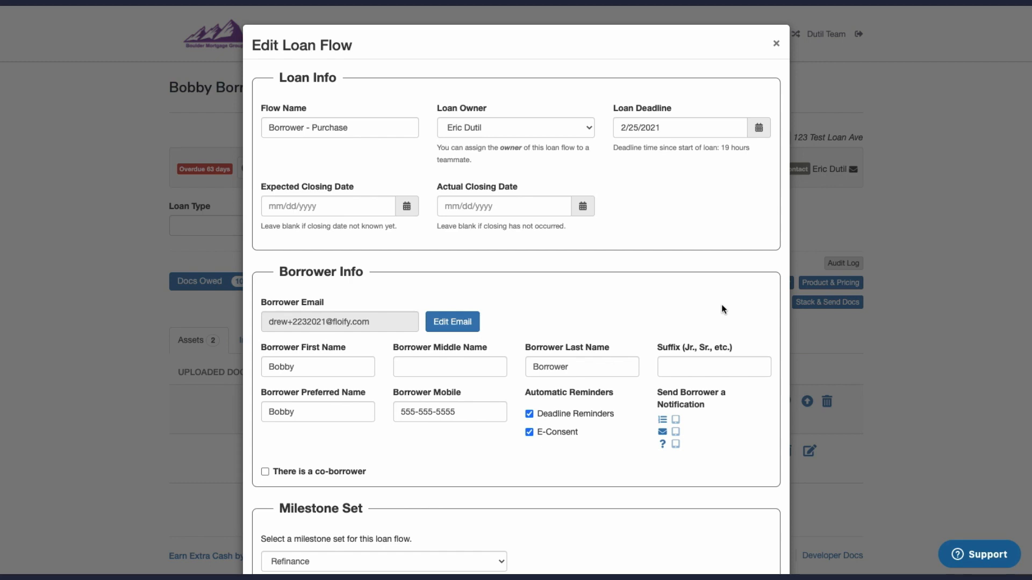
pyautogui.scroll(-2, 357, 397)
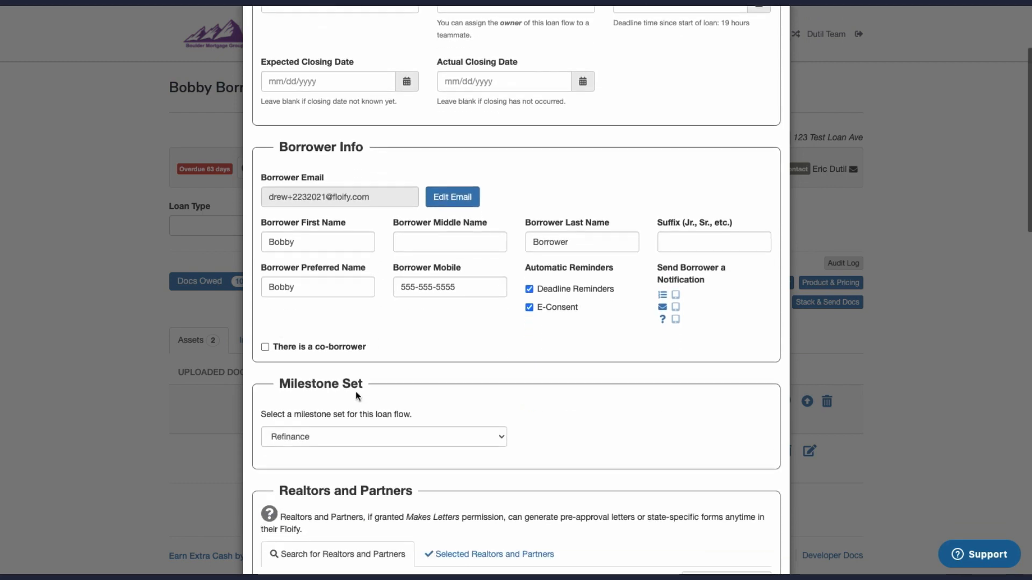
pyautogui.click(364, 440)
pyautogui.click(357, 449)
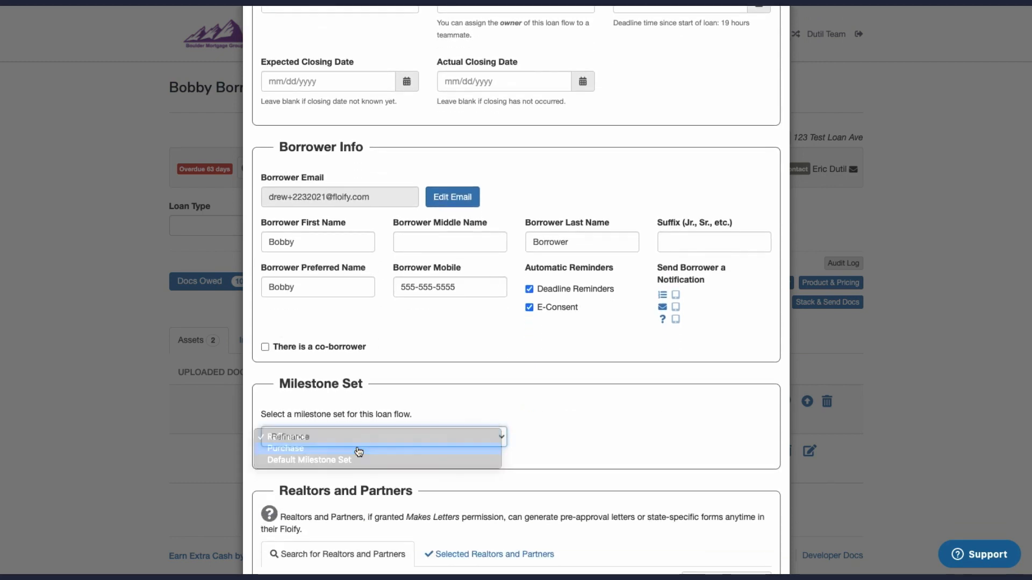
pyautogui.click(595, 459)
pyautogui.scroll(-10, 595, 462)
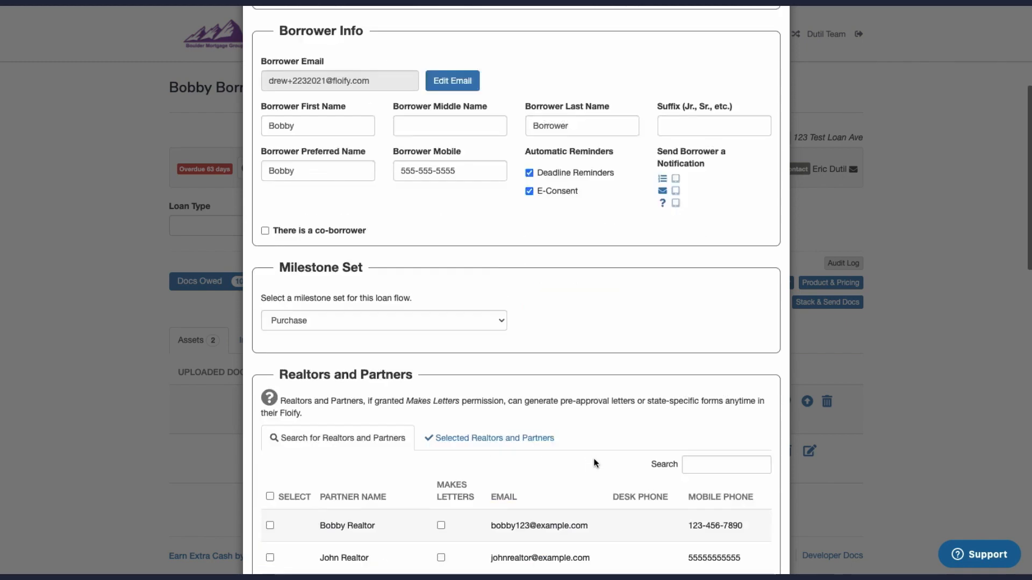
pyautogui.click(705, 538)
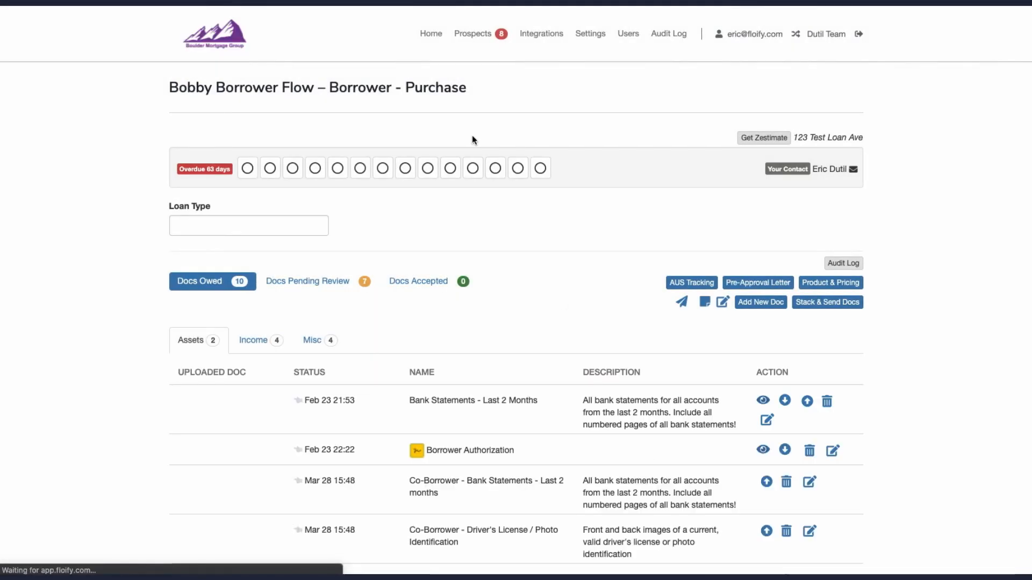
# Return to the Loan Pipeline and reopen the Borrower - Purchase loan flow with 10 docs owed
pyautogui.click(431, 35)
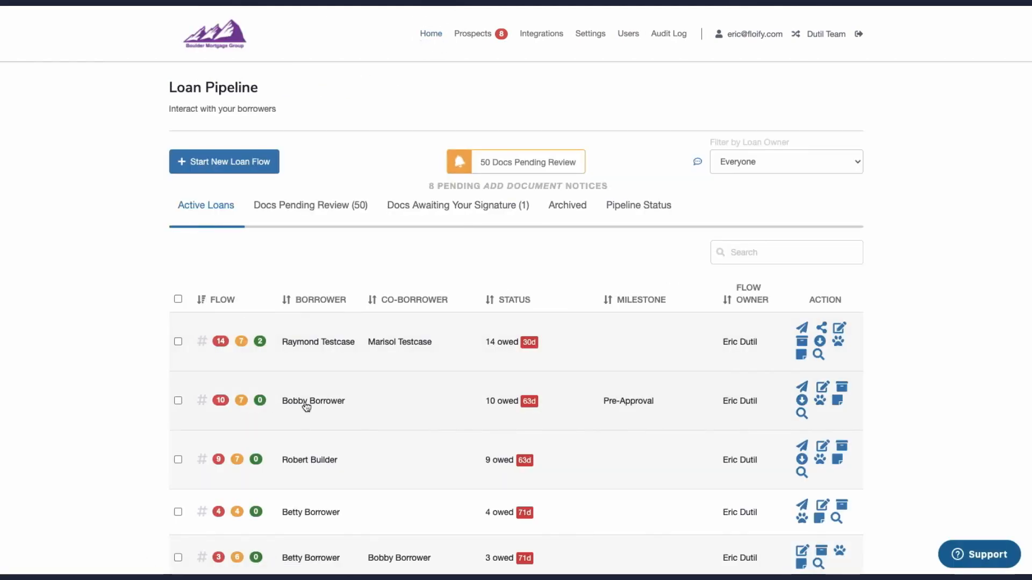
pyautogui.moveTo(313, 405)
pyautogui.click(220, 399)
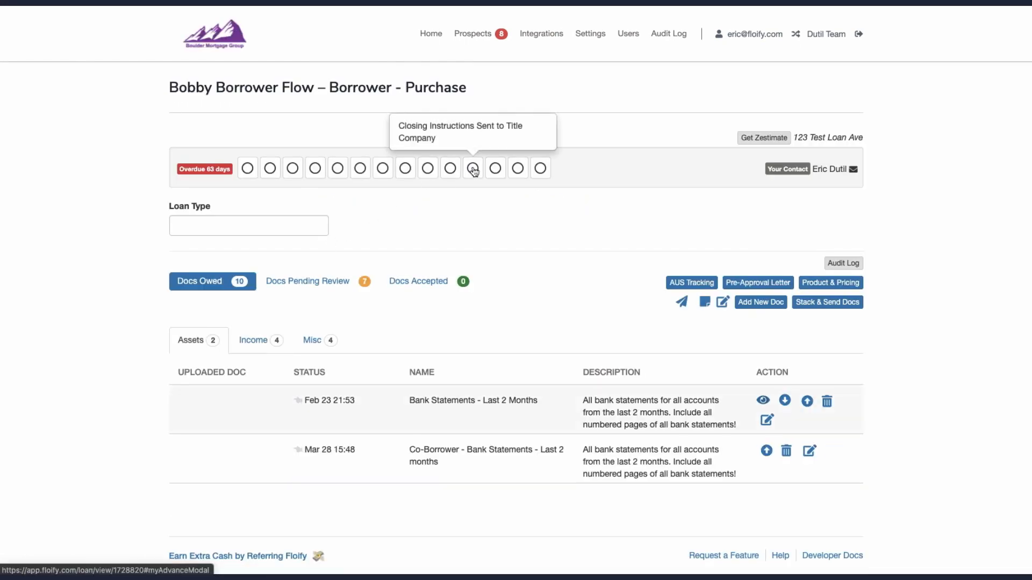
# Check off the Loan Funded! milestone without sending any email or texts and with the milestone checkoff date cleared
pyautogui.click(517, 169)
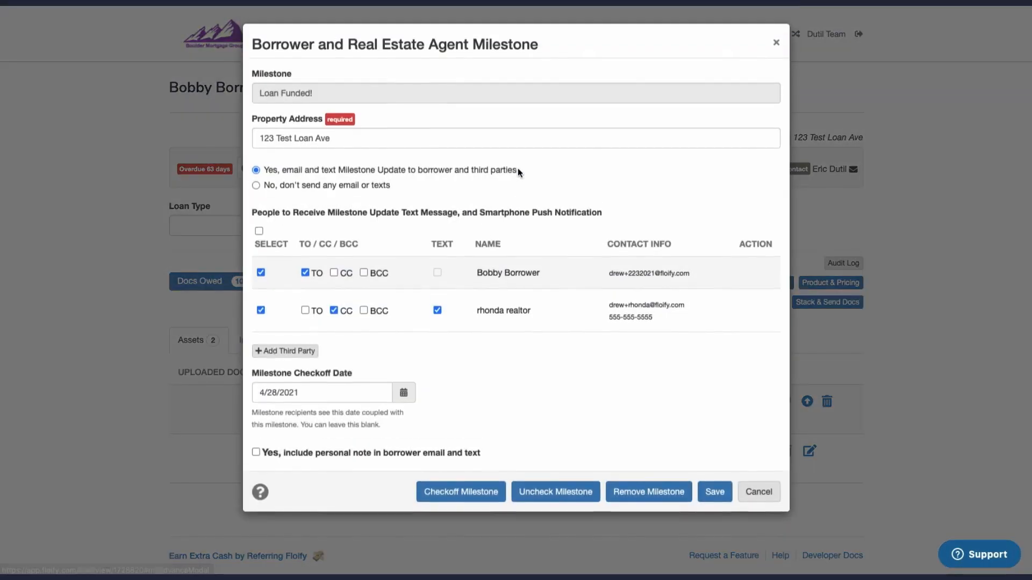
pyautogui.click(267, 188)
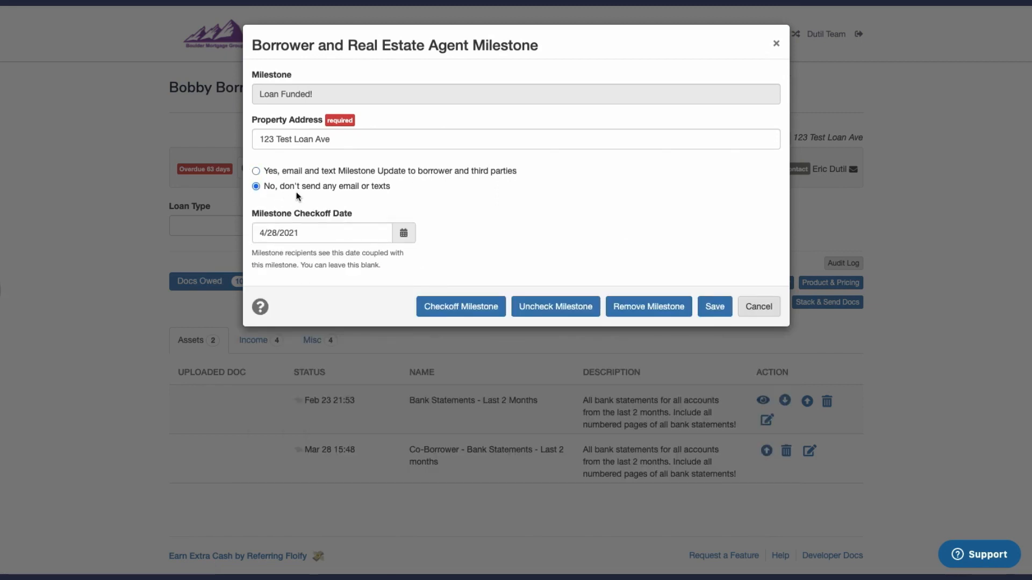
pyautogui.click(293, 233)
pyautogui.click(317, 365)
pyautogui.click(268, 227)
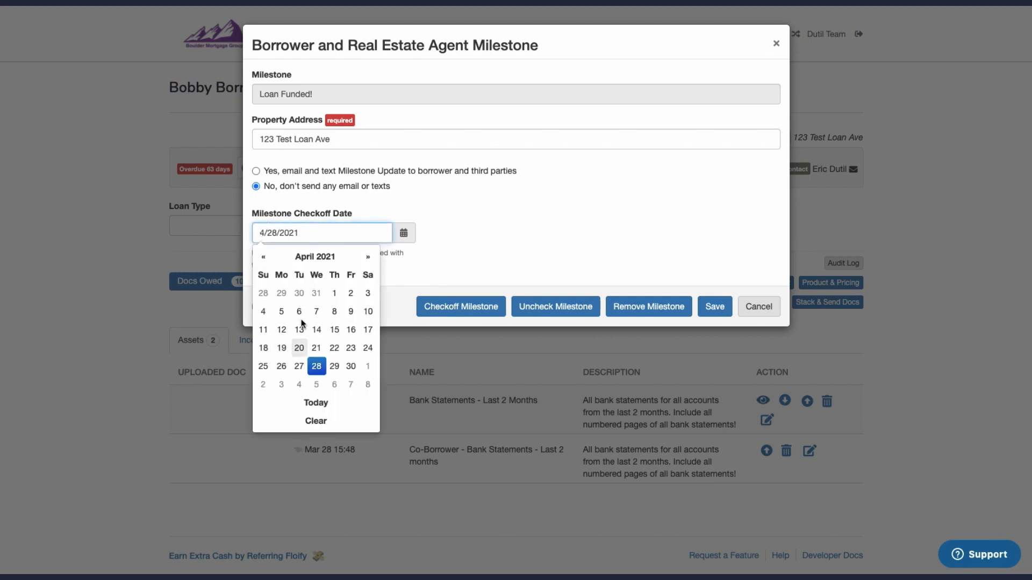
pyautogui.click(494, 234)
pyautogui.click(354, 233)
pyautogui.doubleClick(329, 236)
pyautogui.tripleClick(329, 237)
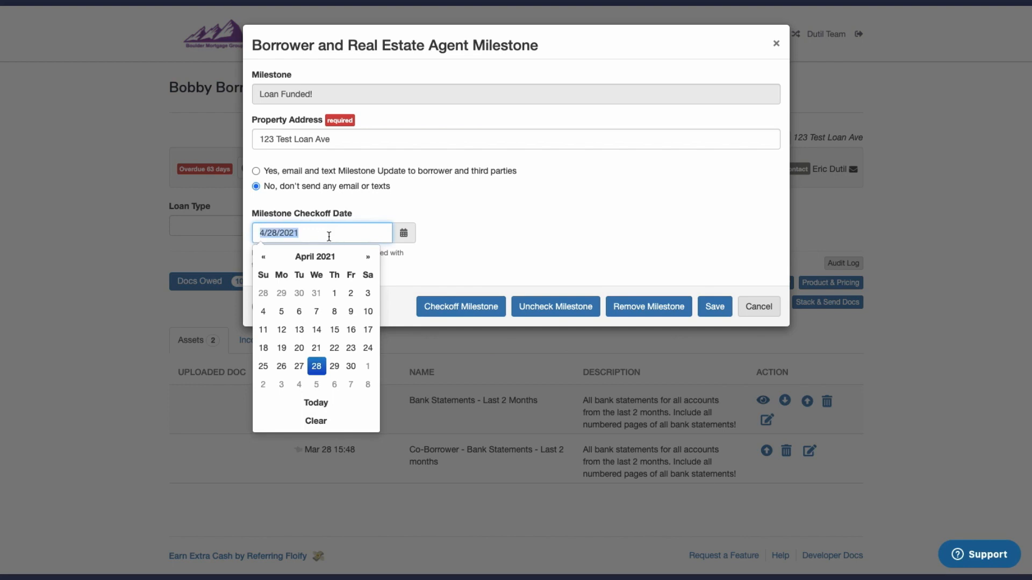
pyautogui.press('BackSpace')
pyautogui.click(498, 235)
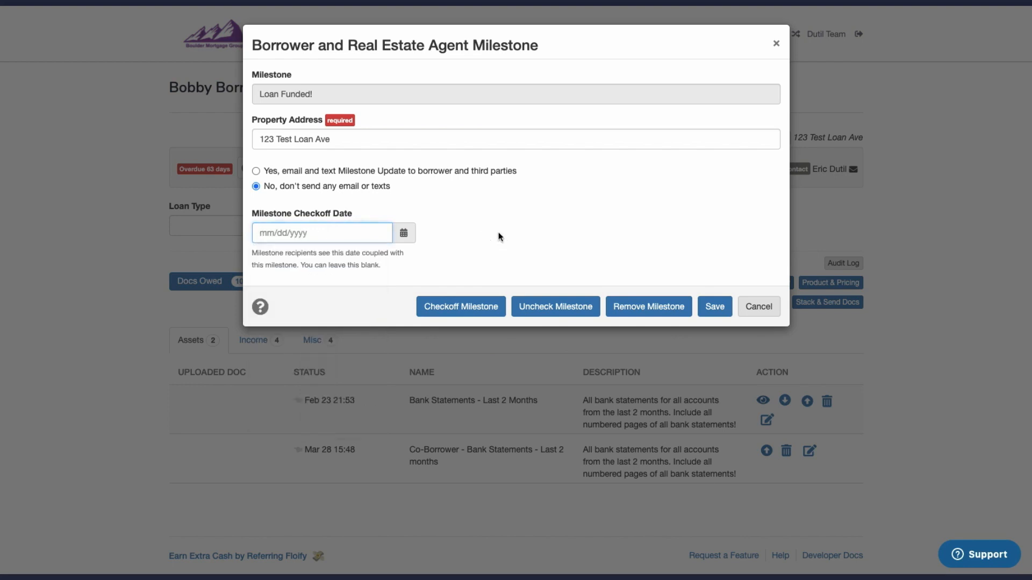
pyautogui.click(466, 313)
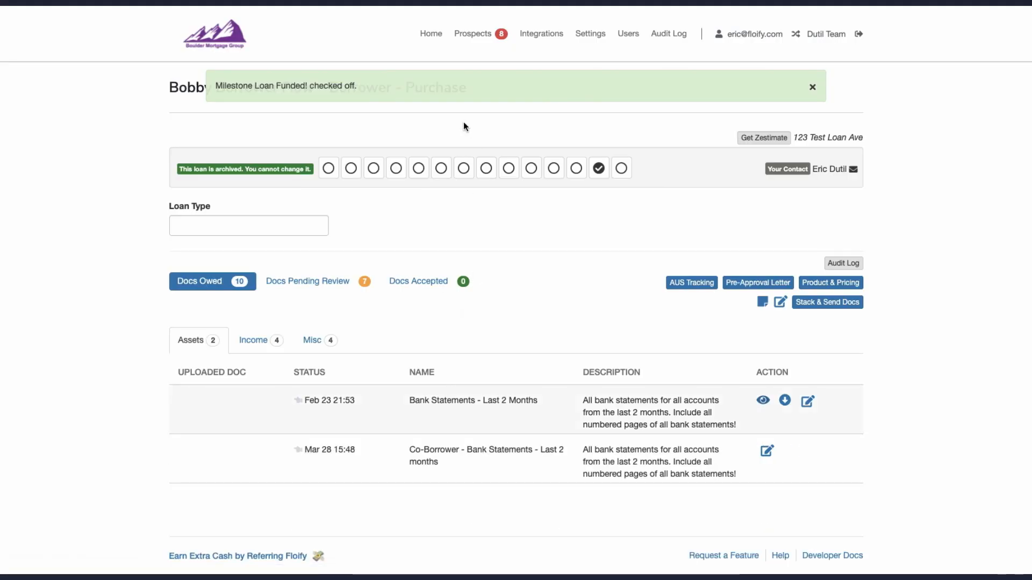
# Return to the Loan Pipeline and look for the loan flow among the archived loans
pyautogui.click(435, 35)
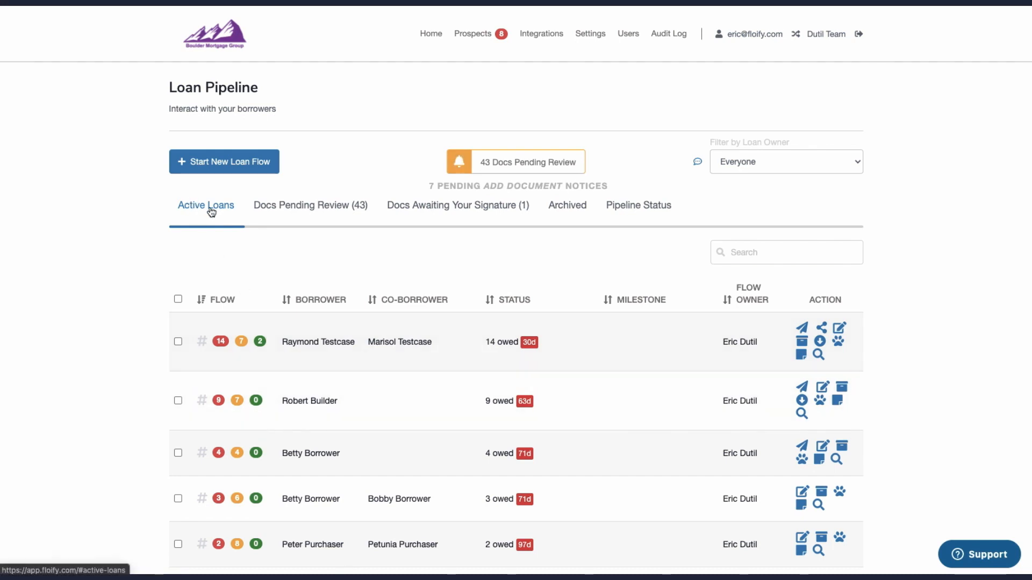
pyautogui.click(557, 215)
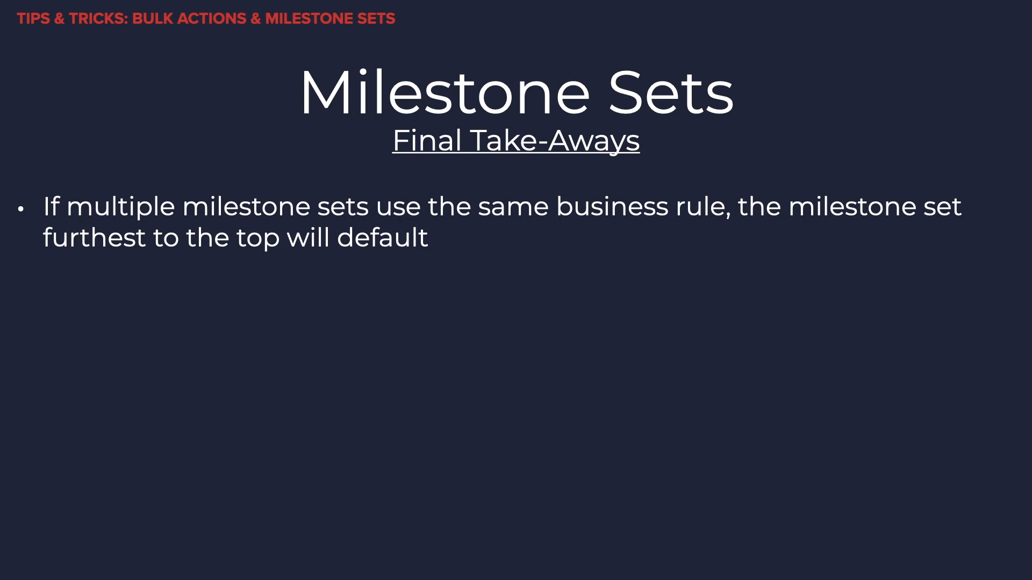
pyautogui.press('Right')
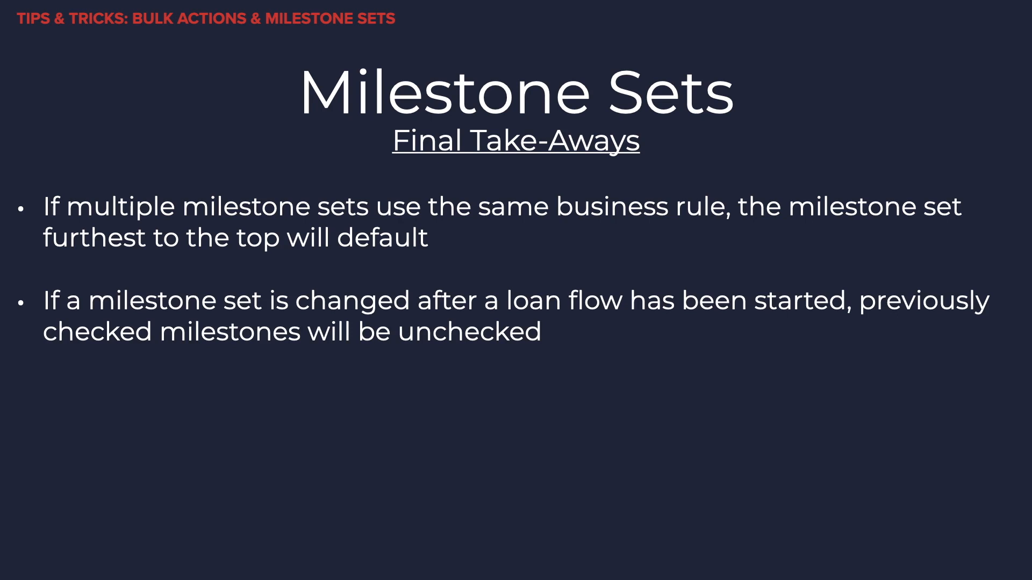
pyautogui.press('Right')
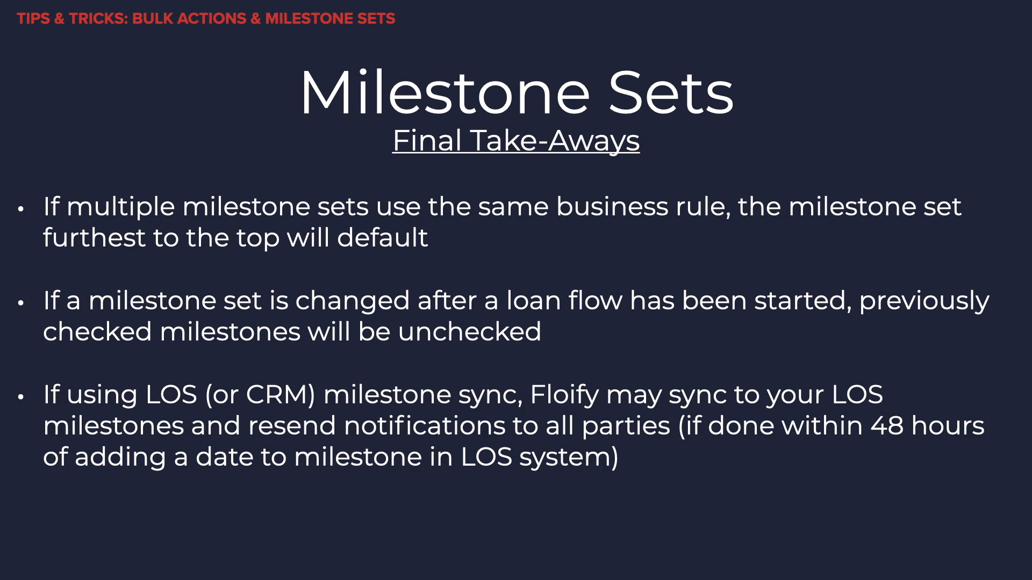